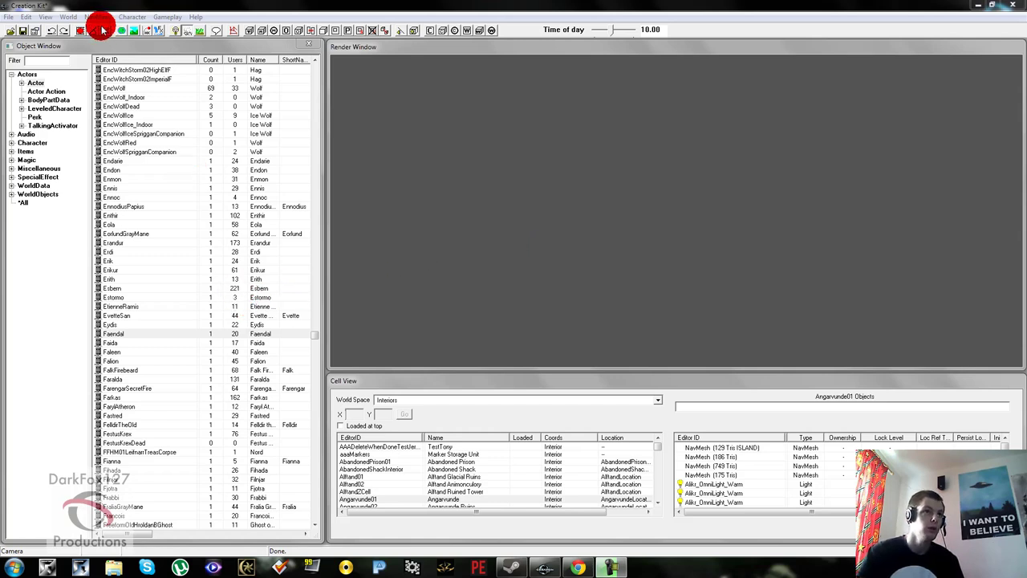
left_click(12, 30)
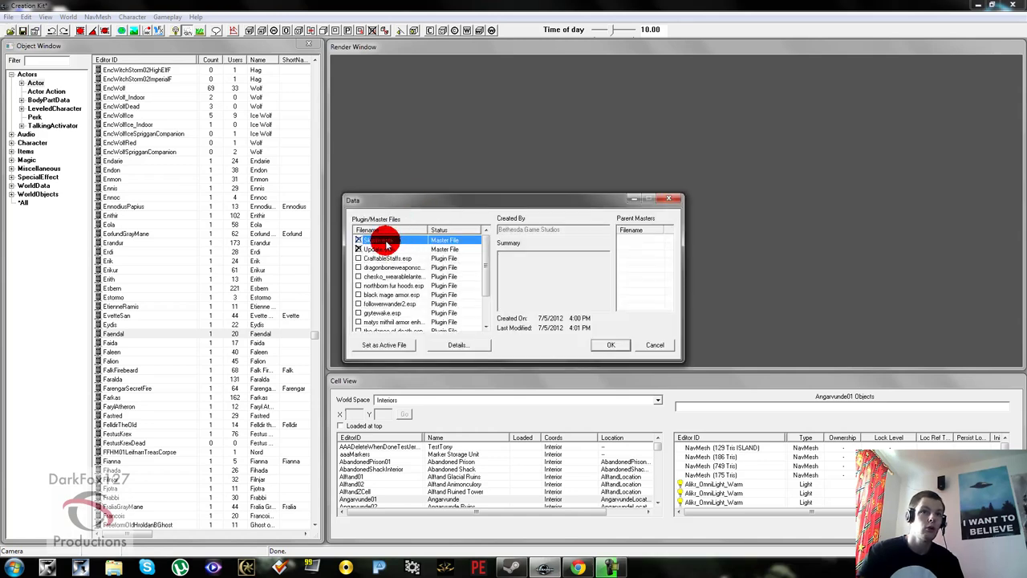
left_click_drag(486, 259, 487, 323)
left_click(409, 322)
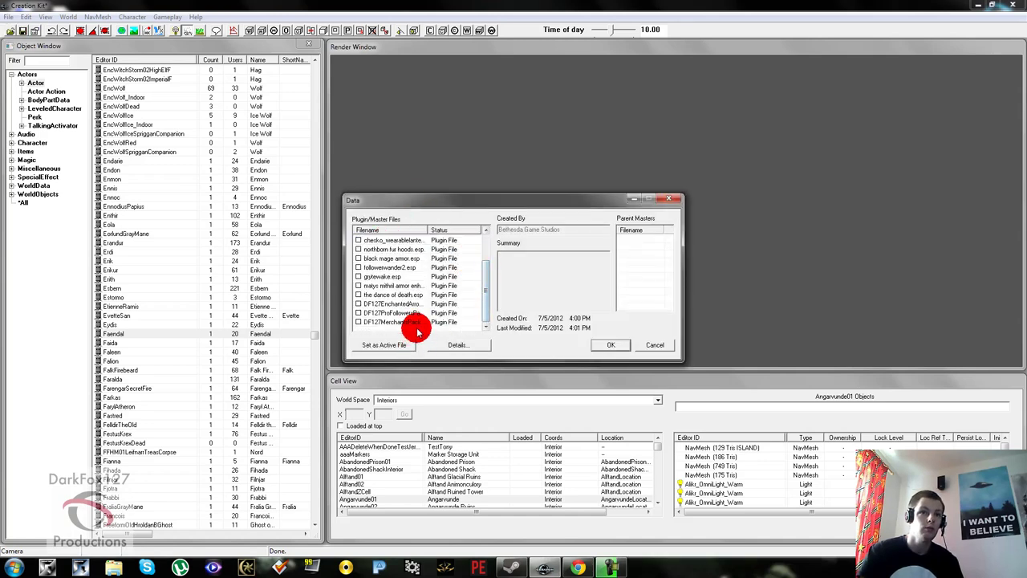
left_click(399, 324)
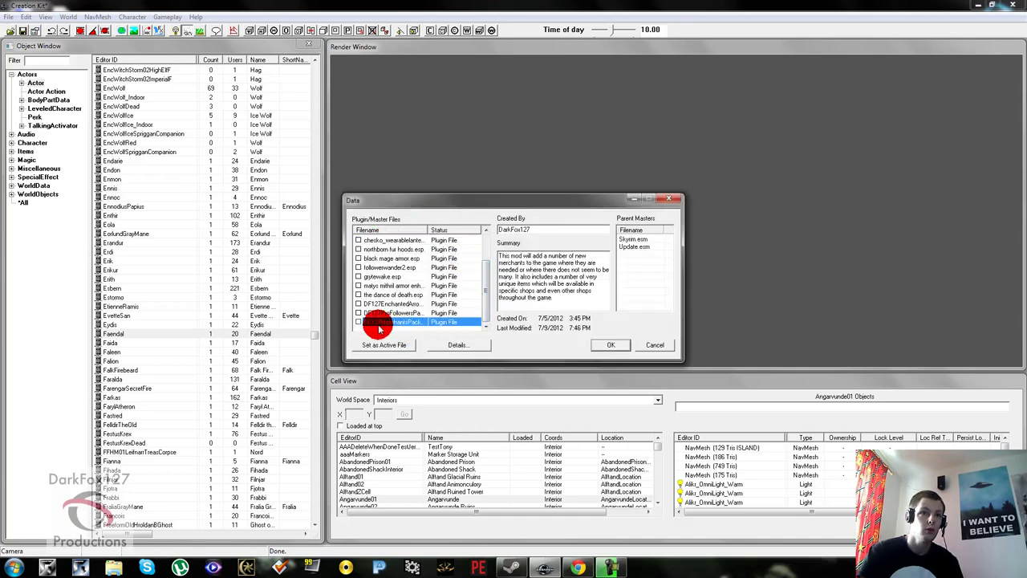
double_click(358, 321)
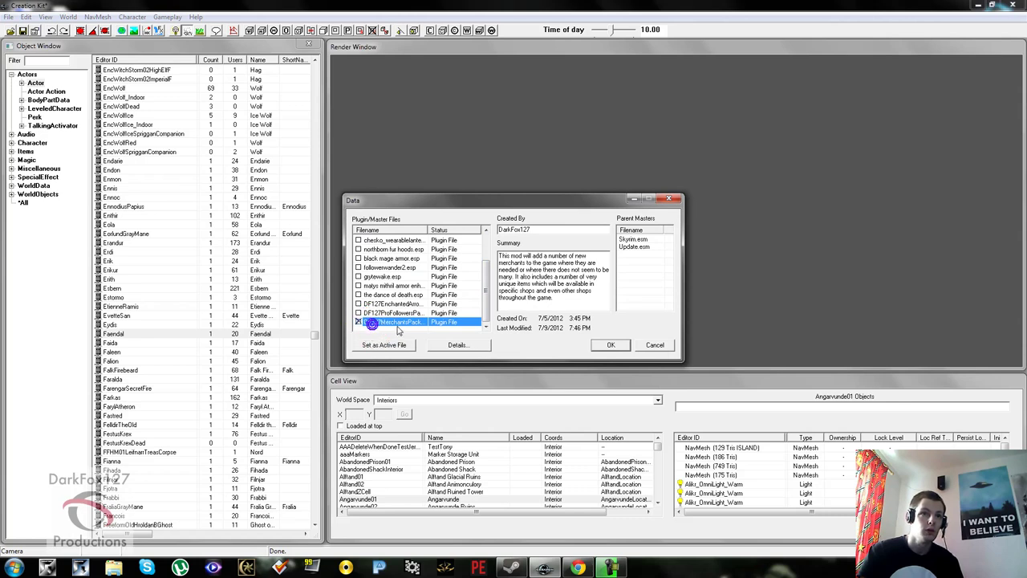
left_click(667, 347)
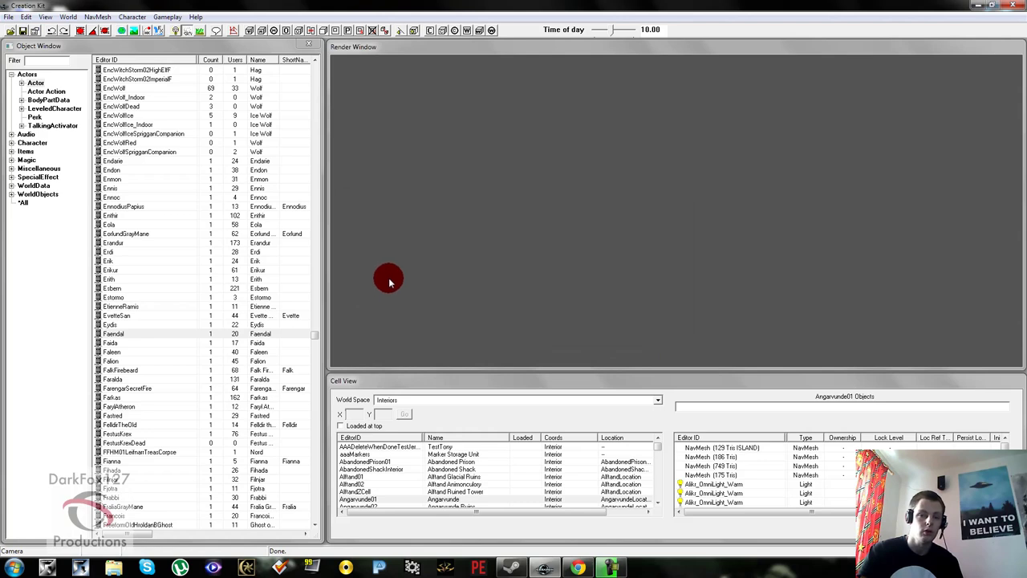
Step: Duplicate the Faendal actor and open the duplicate for editing
left_click(264, 273)
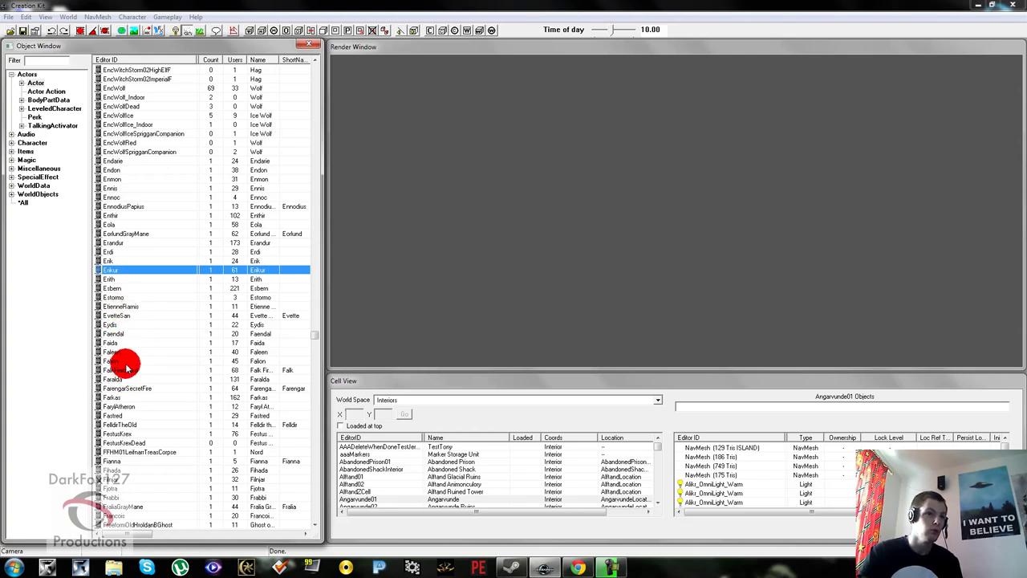
left_click(117, 334)
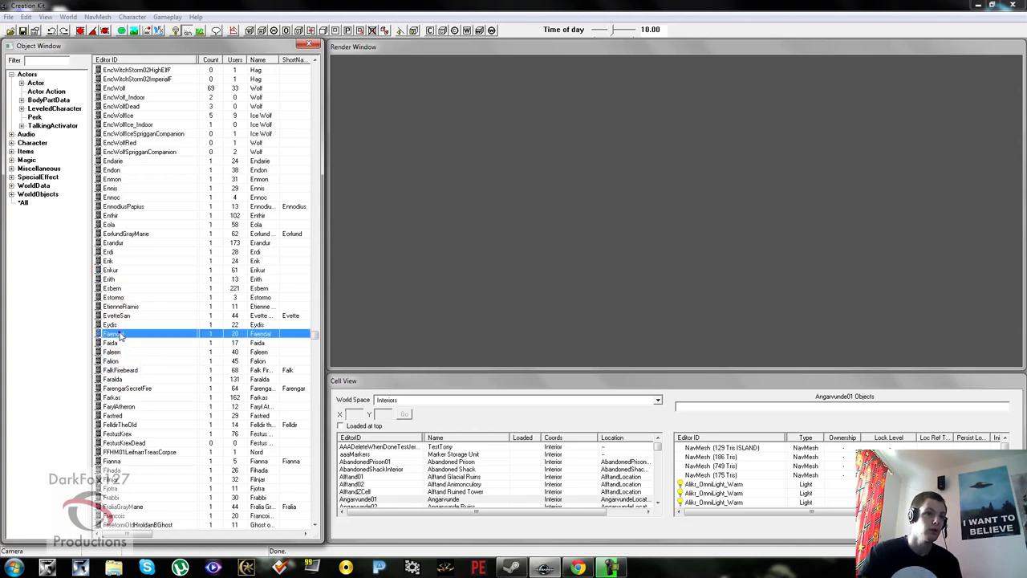
right_click(120, 334)
left_click(159, 363)
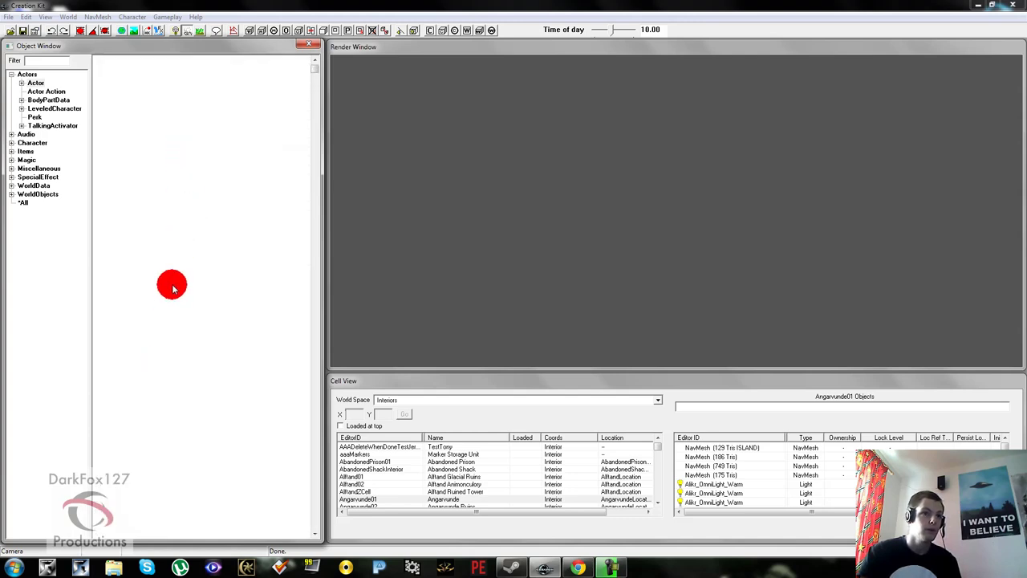
left_click(150, 342)
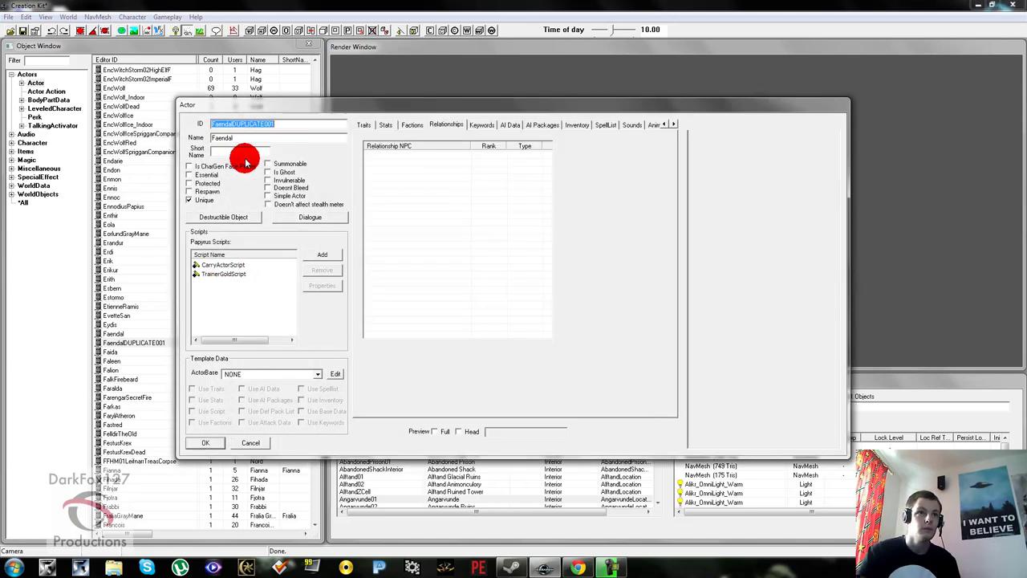
Step: Remove the TrainerGoldScript and CarryActorScript scripts from the duplicated actor
left_click(276, 124)
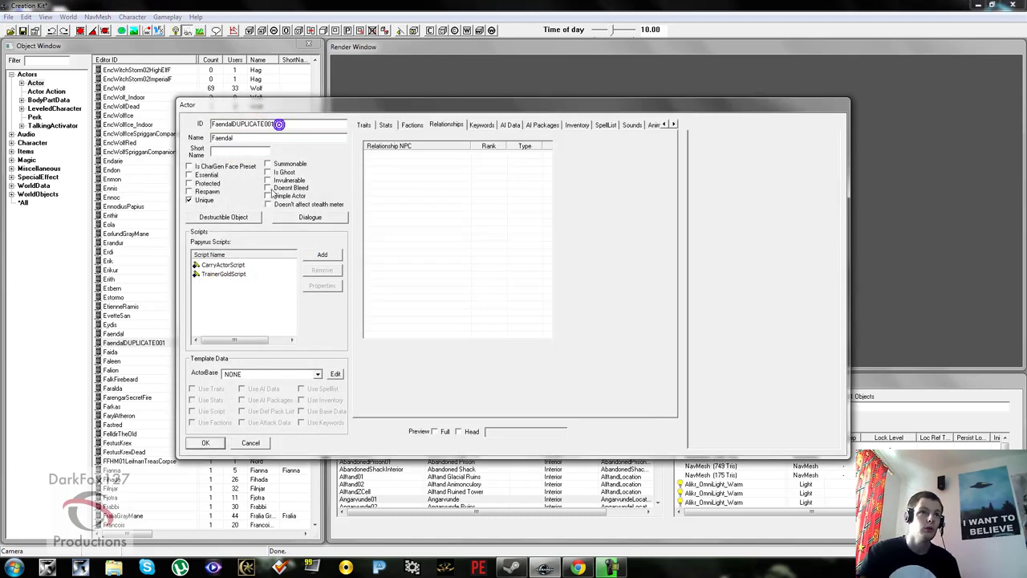
left_click(228, 275)
left_click(322, 270)
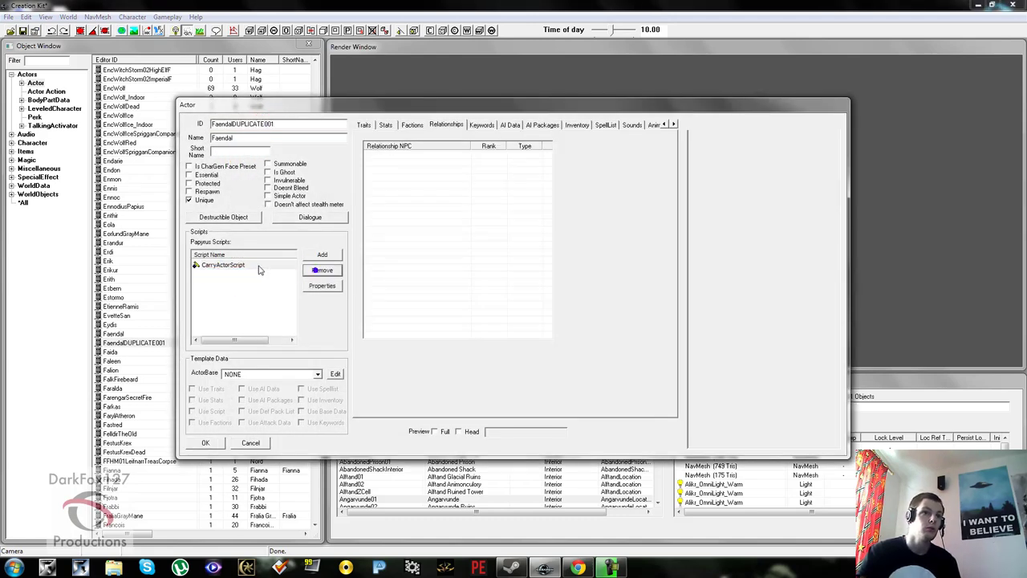
left_click(321, 270)
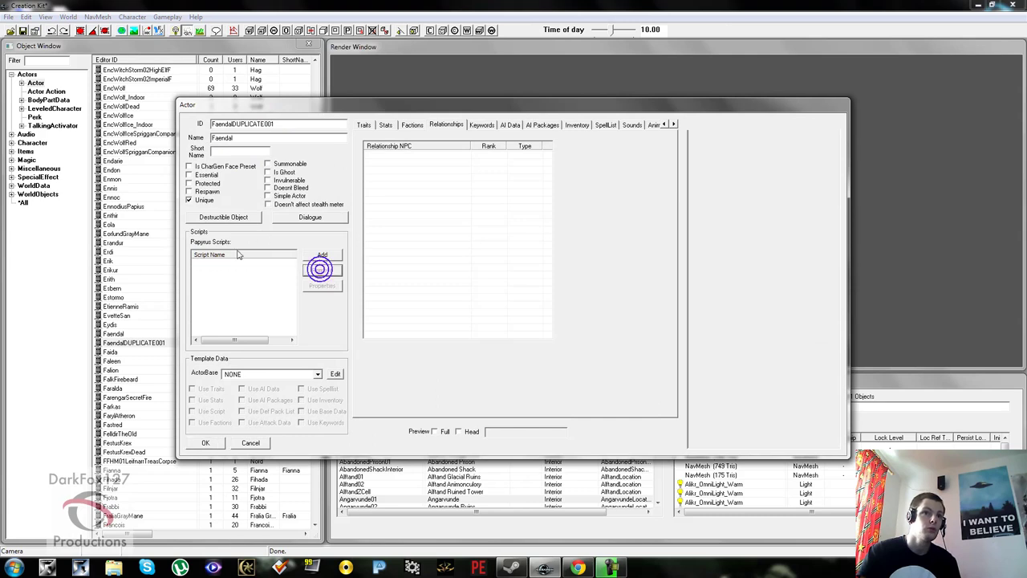
left_click(190, 200)
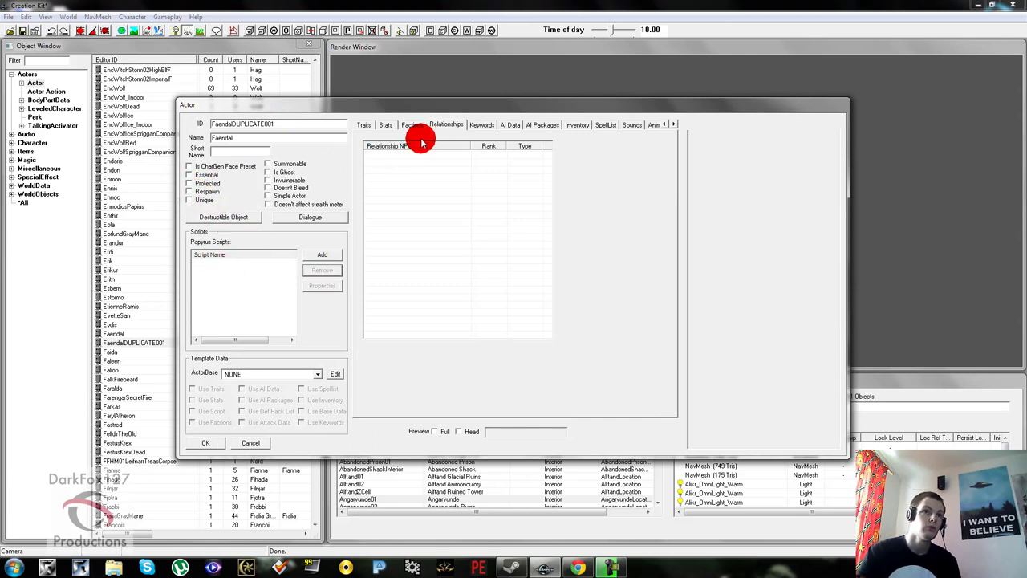
Step: Give the actor the ID BarneyBlue, the name Barney Blue and the short name Barney, and flag it as Essential
left_click(359, 124)
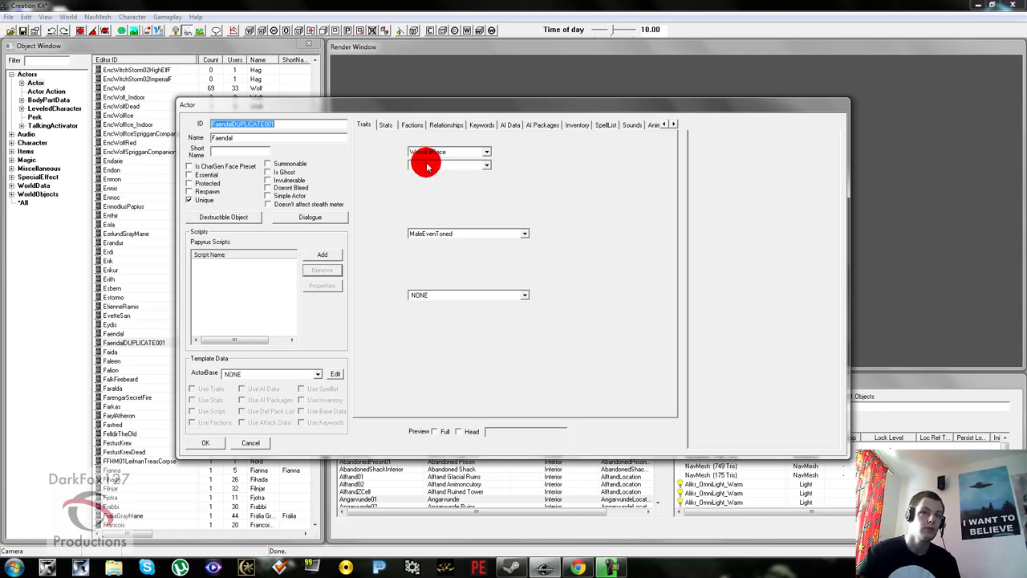
left_click(292, 126)
double_click(273, 124)
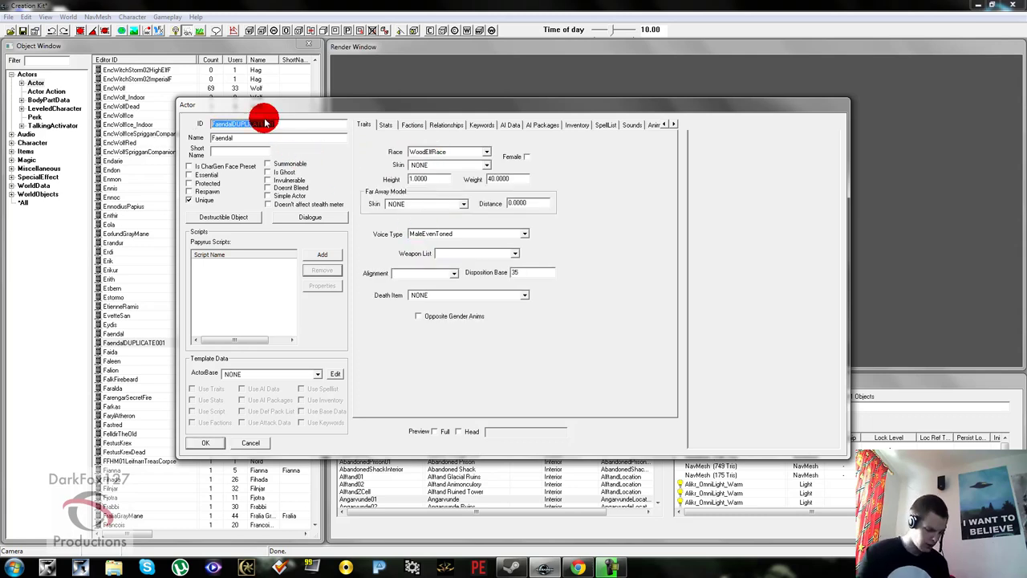
type("Bas")
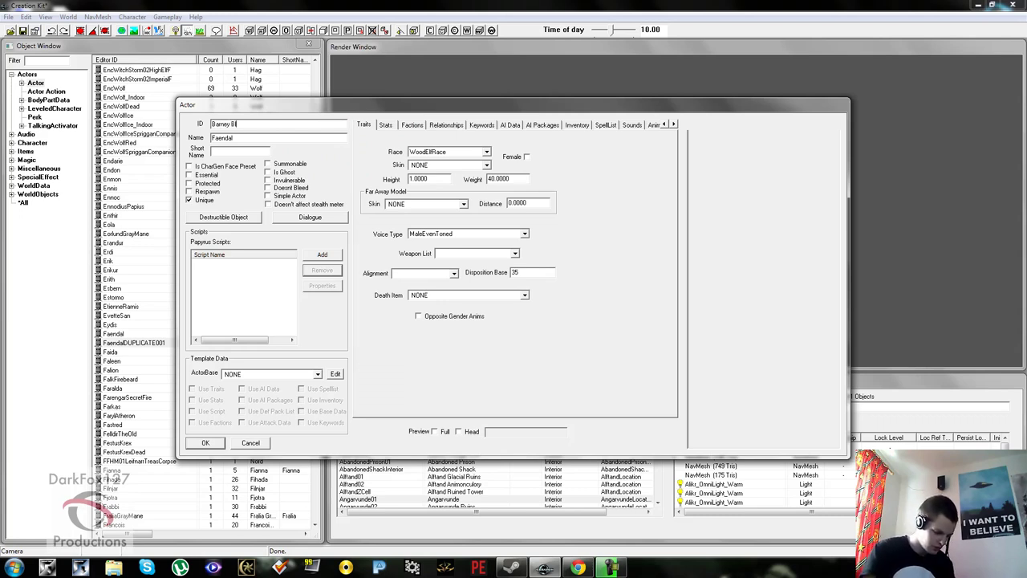
key("Tab")
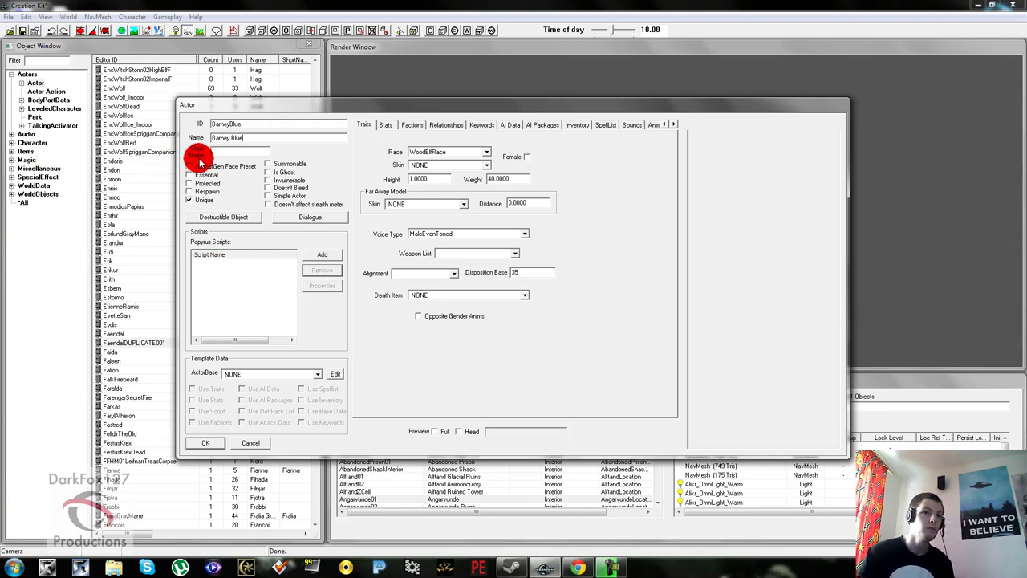
key("Tab")
type("B")
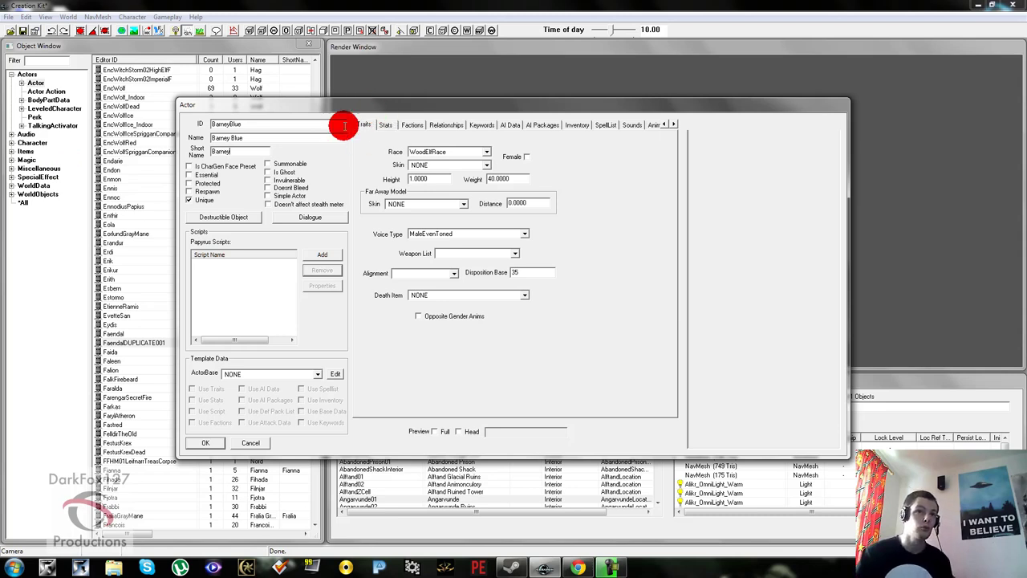
left_click(193, 199)
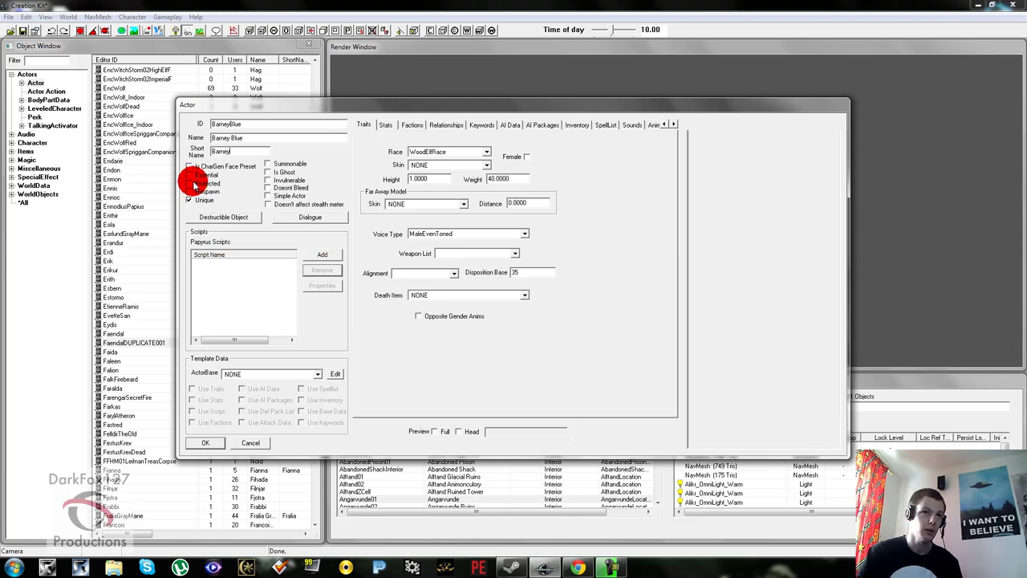
left_click(194, 176)
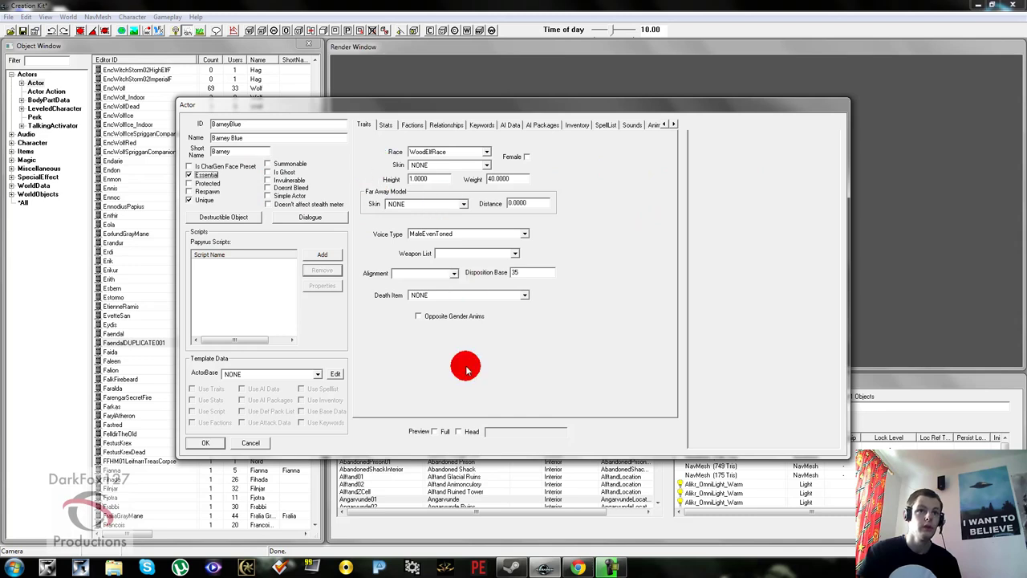
Step: Turn on the full-body preview of the actor and frame the character from the front
left_click(436, 431)
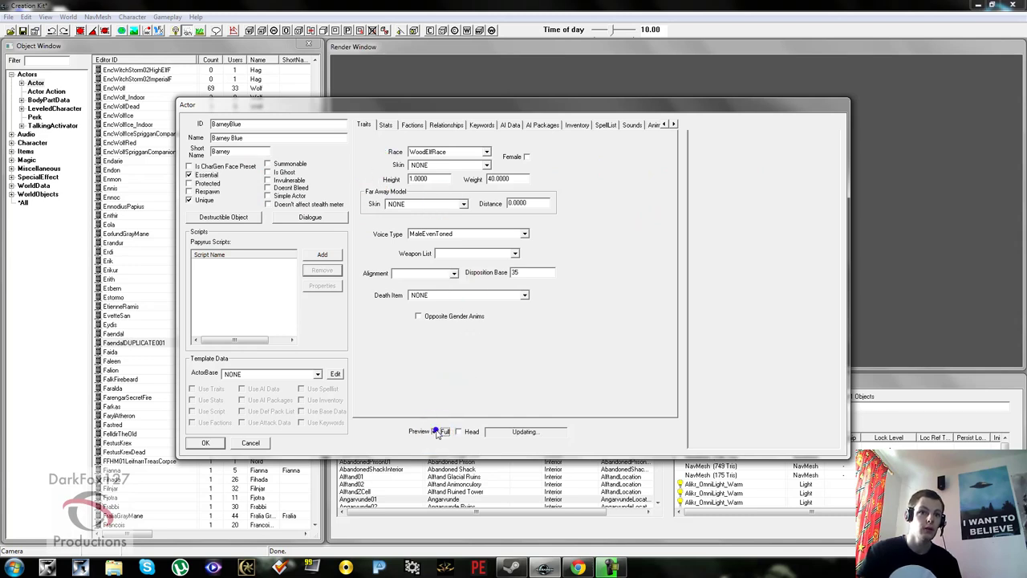
left_click_drag(752, 253, 773, 278)
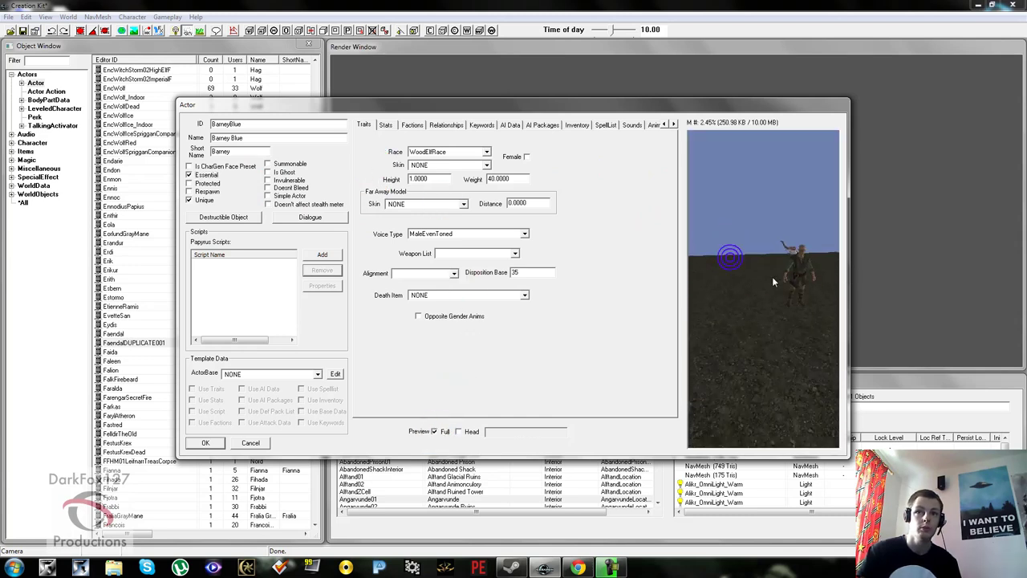
scroll(757, 282, "up", 2)
middle_click_drag(756, 281, 756, 278)
scroll(750, 286, "up", 5)
scroll(757, 274, "down", 4)
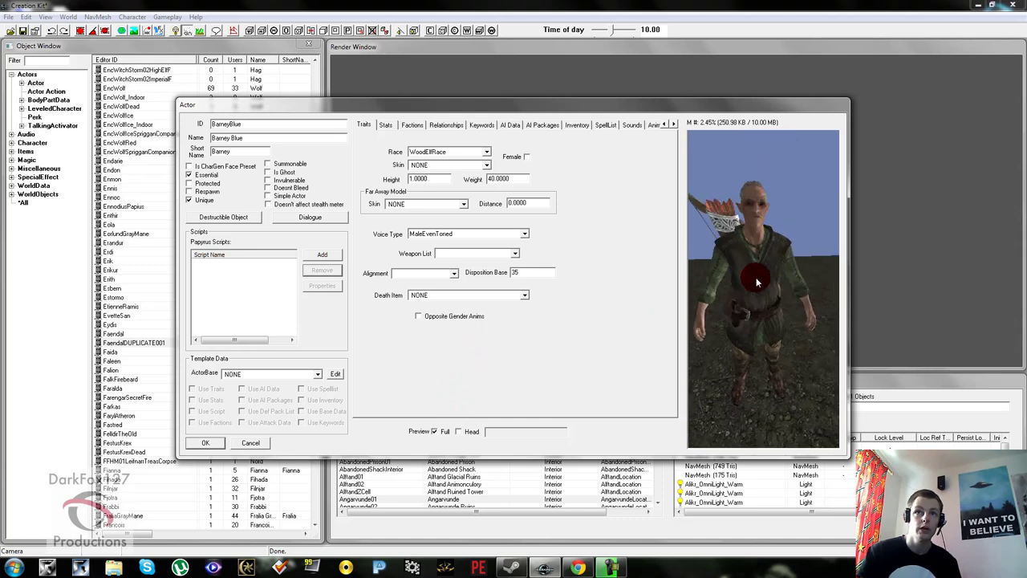
Step: Set the preview camera's standard zoom speed to 0.01 in the preferences and apply it
right_click(756, 279)
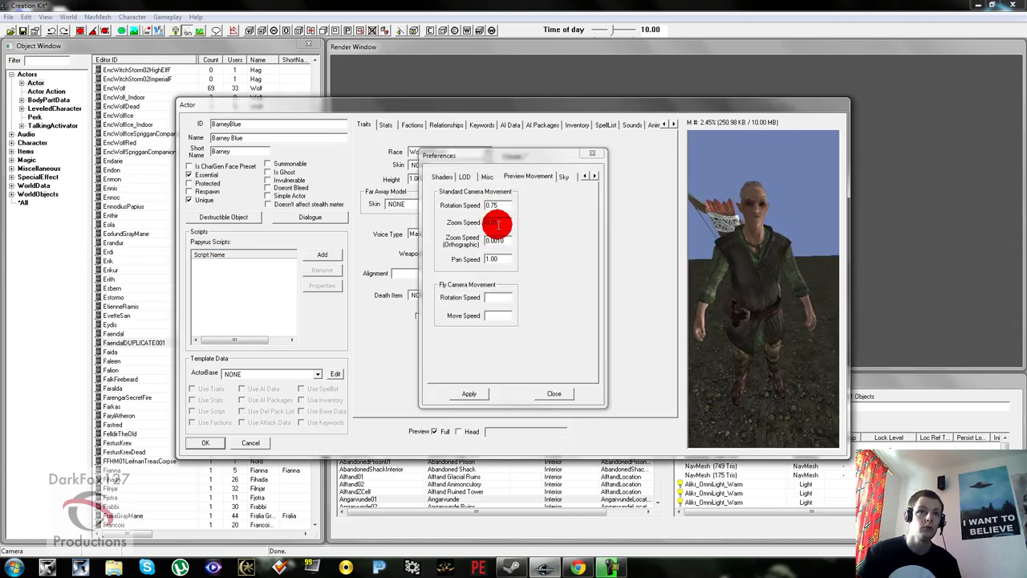
left_click(497, 225)
type("0.01")
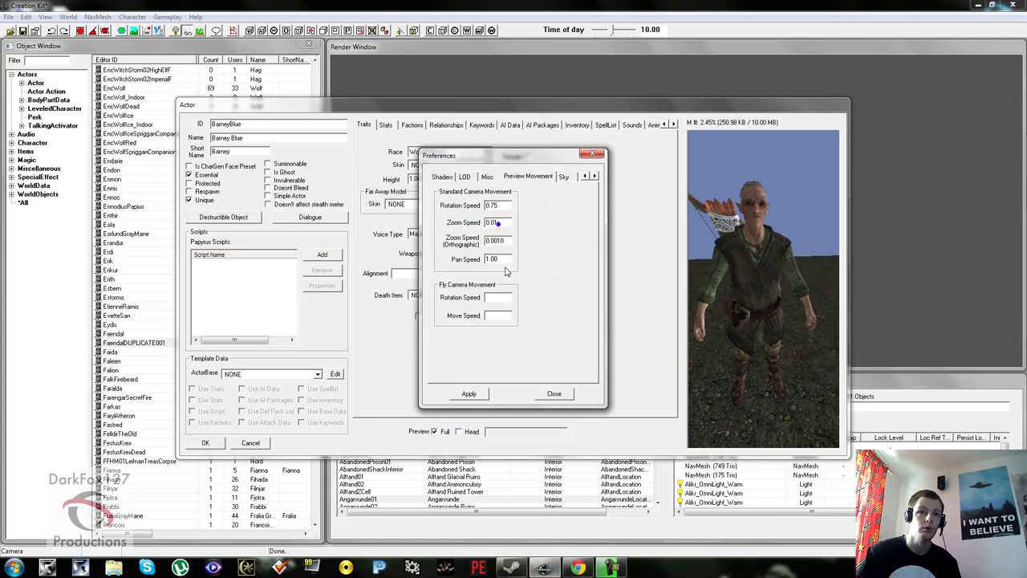
left_click(477, 399)
left_click(554, 393)
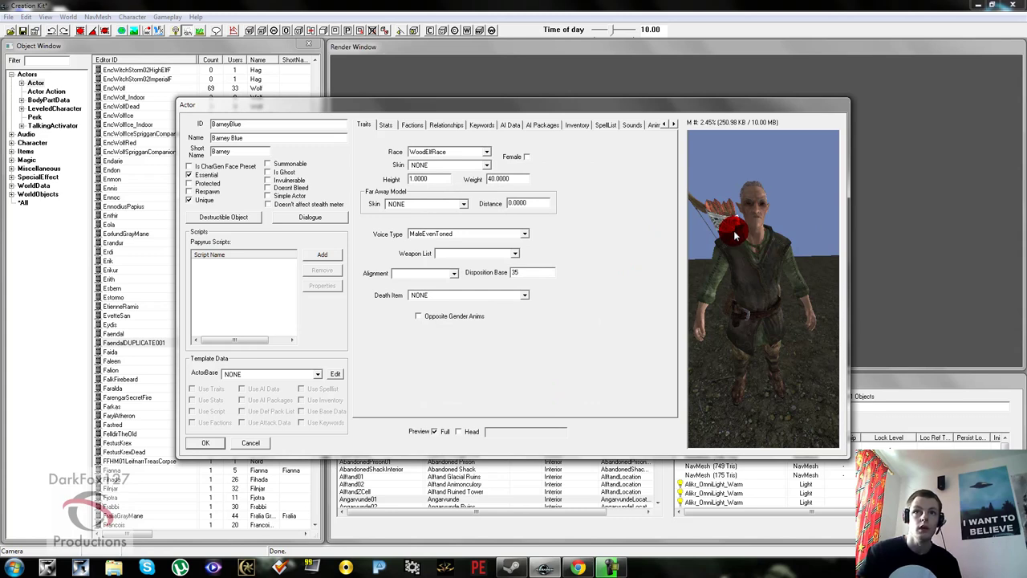
Step: Change the actor's race to NordRace and check the character in the preview
mouse_move(731, 234)
left_mouse_down()
mouse_move(752, 235)
mouse_move(740, 225)
left_mouse_up()
scroll(740, 226, "up", 2)
scroll(740, 225, "down", 2)
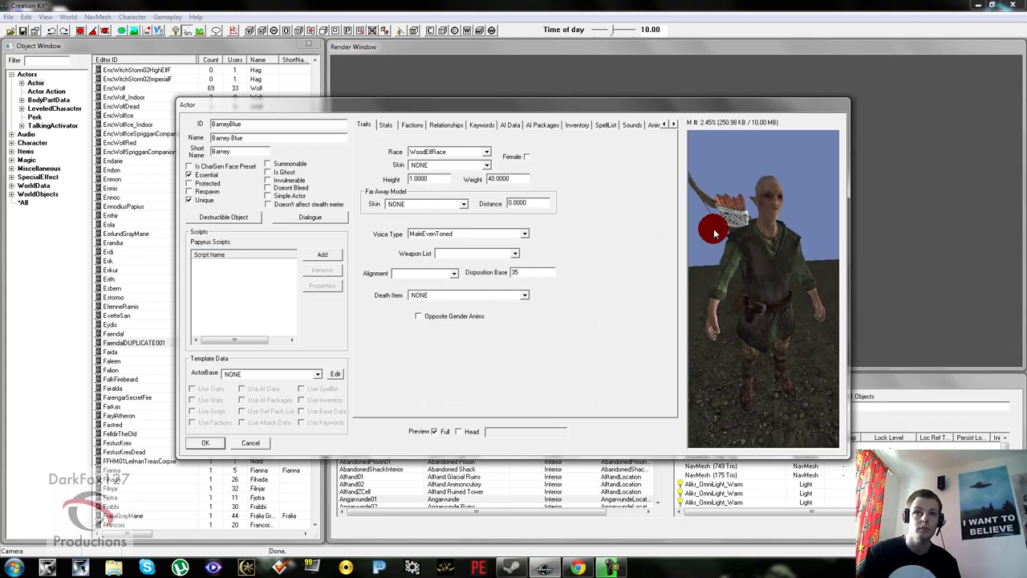
scroll(730, 227, "down", 3)
scroll(731, 227, "up", 2)
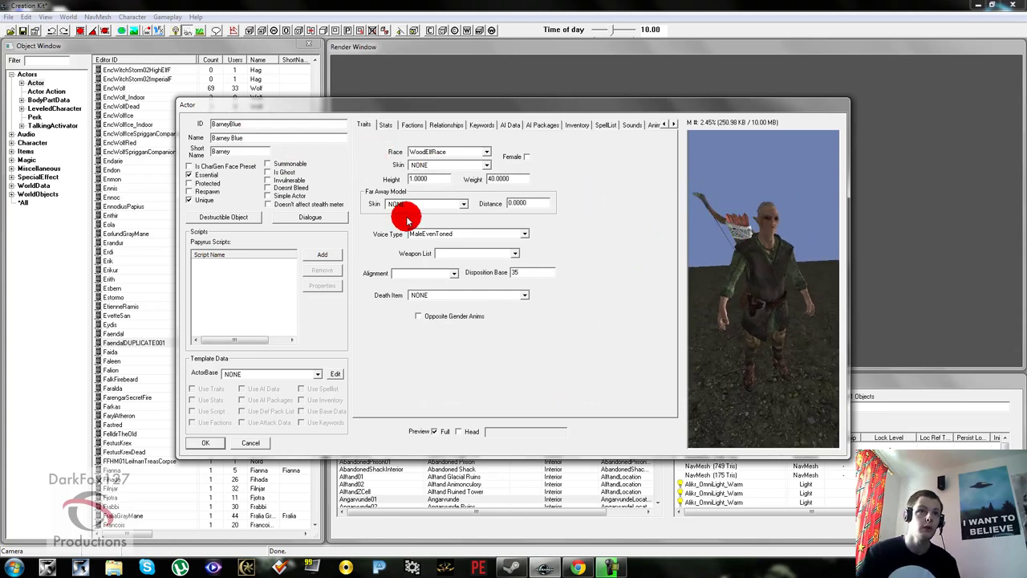
left_click(453, 152)
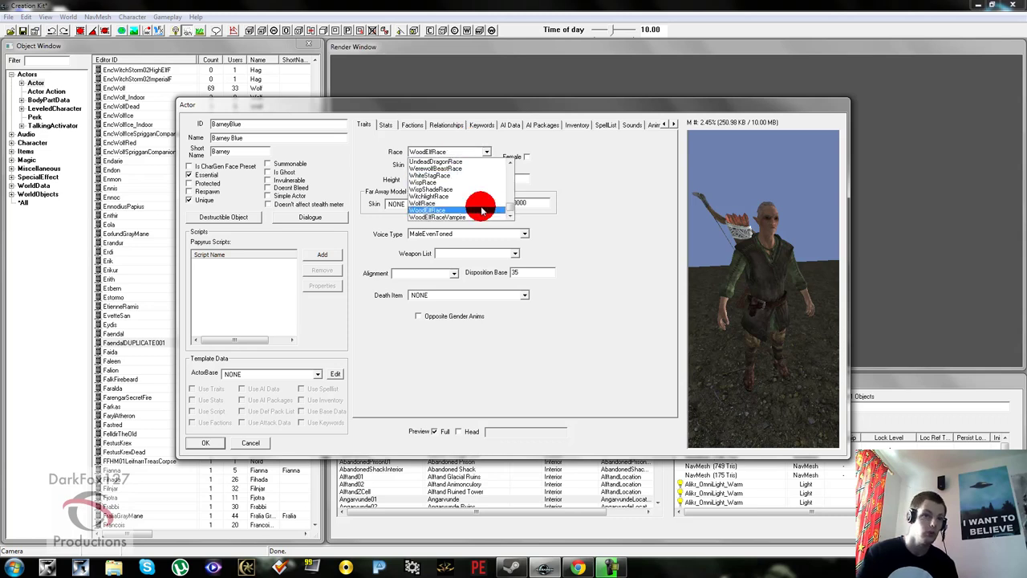
key("n")
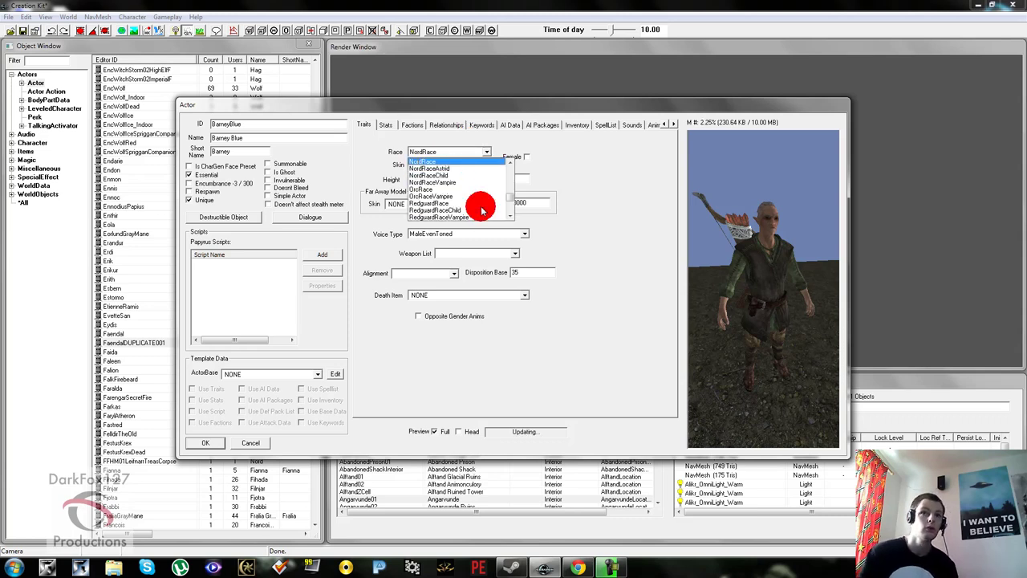
key("Return")
left_click_drag(783, 302, 775, 299)
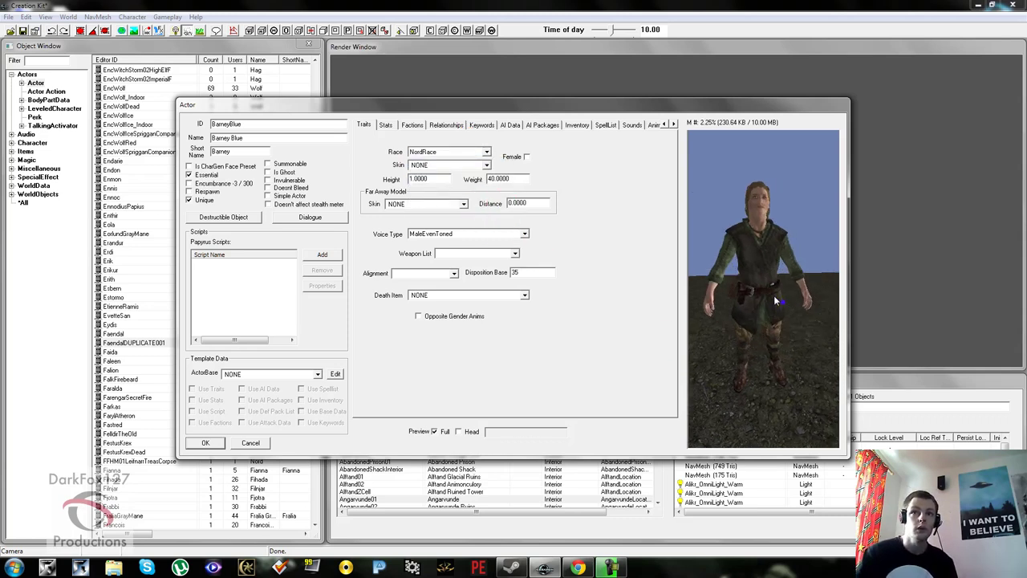
Step: Set the actor's weight to 30, keeping the skin at NONE and the height at 1.0000
left_click(430, 164)
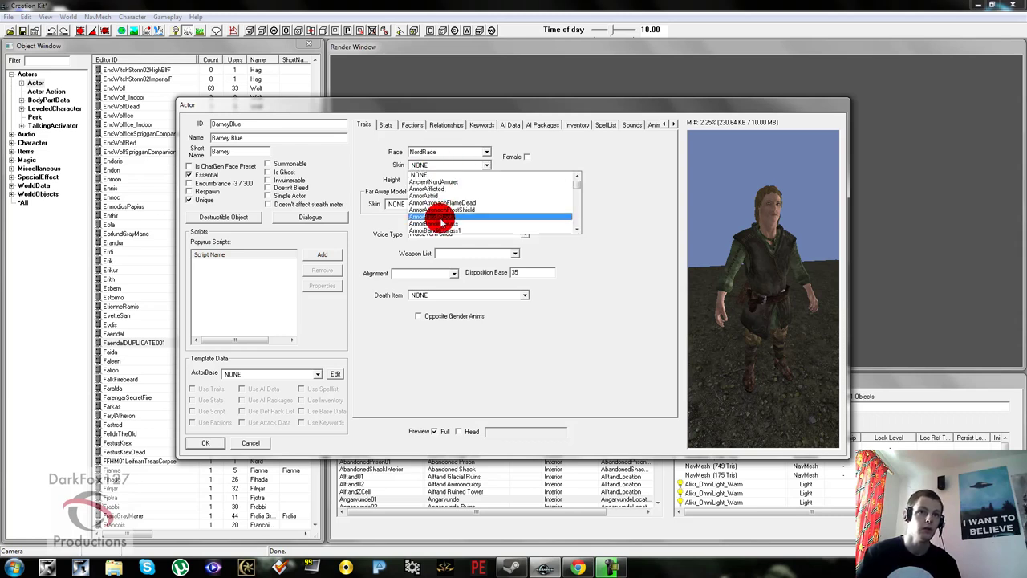
left_click(447, 173)
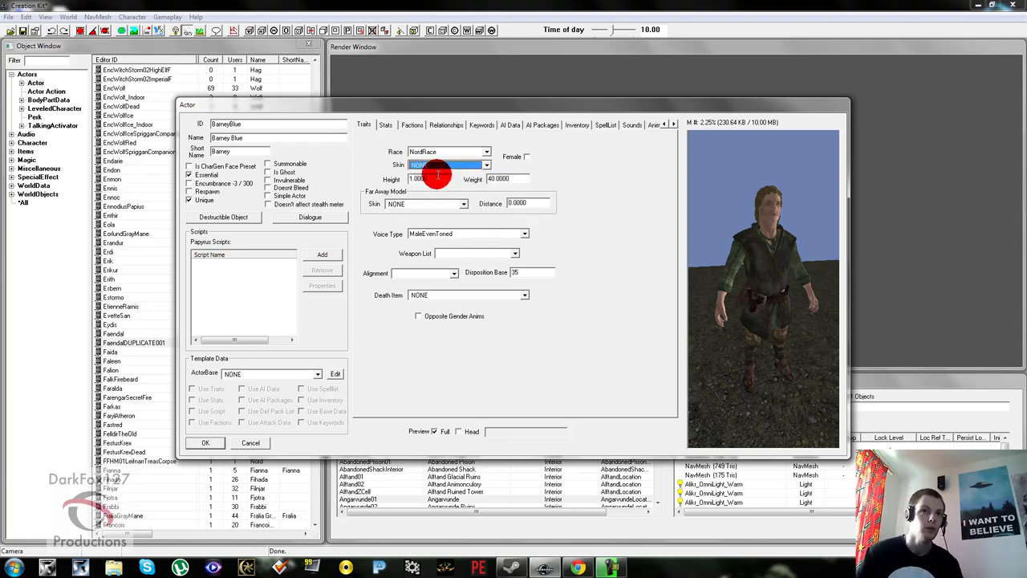
left_click(438, 179)
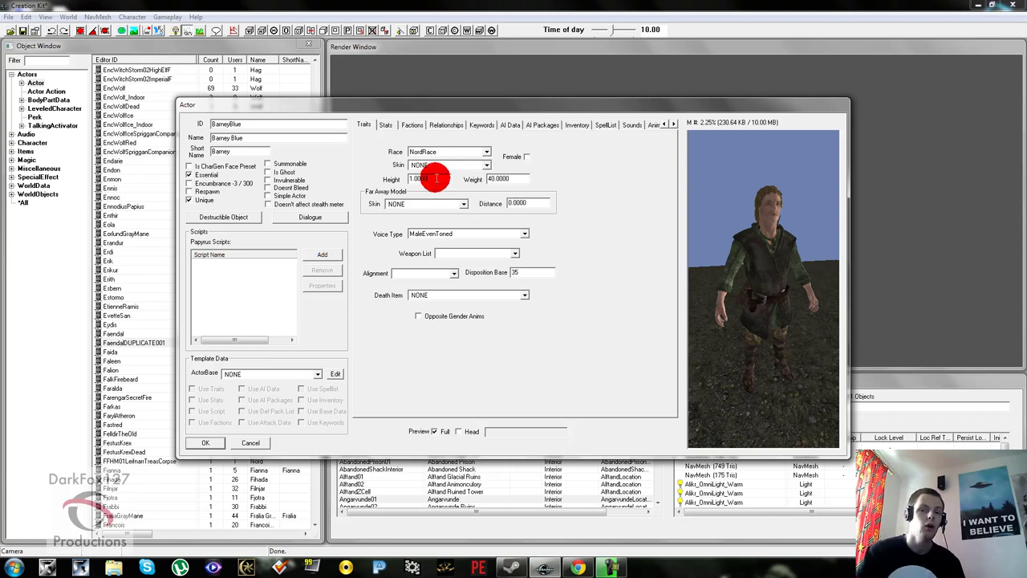
double_click(521, 178)
left_click(487, 172)
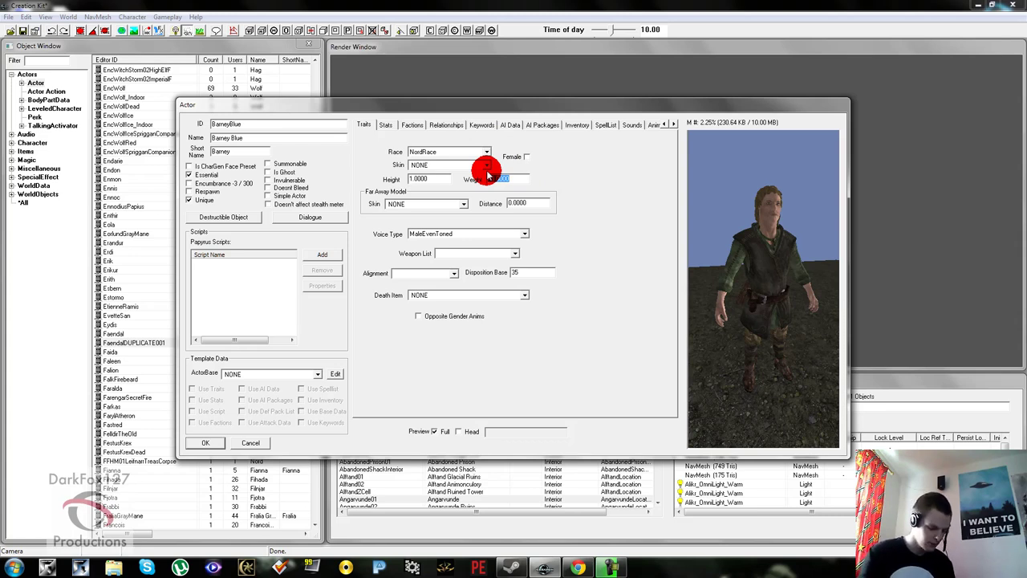
type("30")
double_click(517, 202)
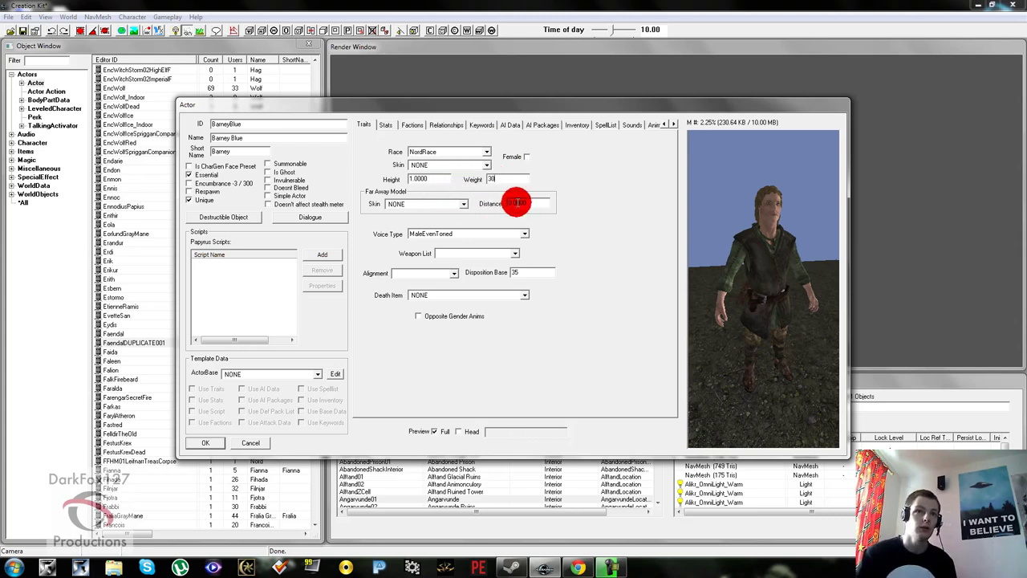
left_click(378, 195)
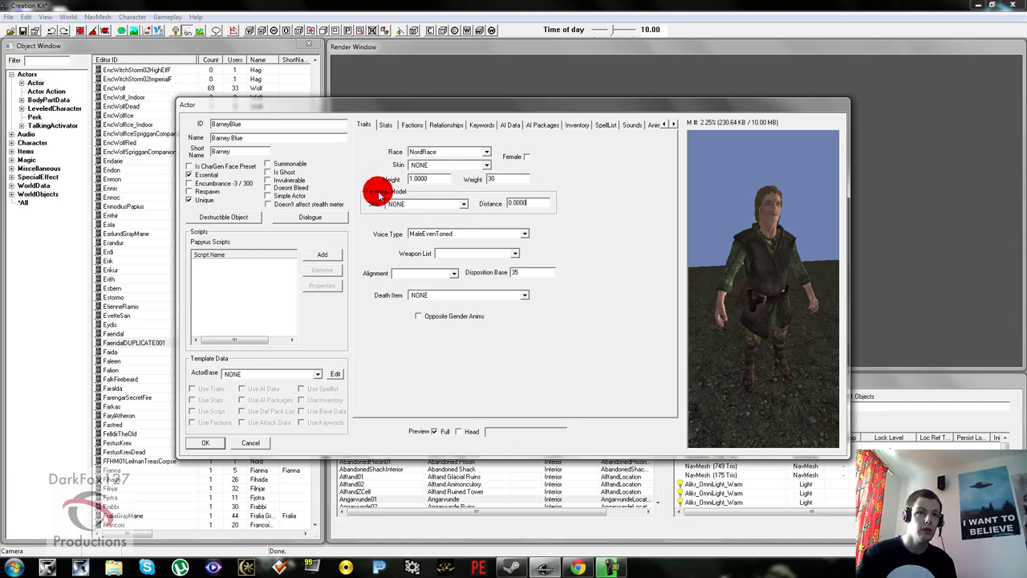
Step: Look through the available voice types and keep MaleEvenToned for the actor
left_click(433, 233)
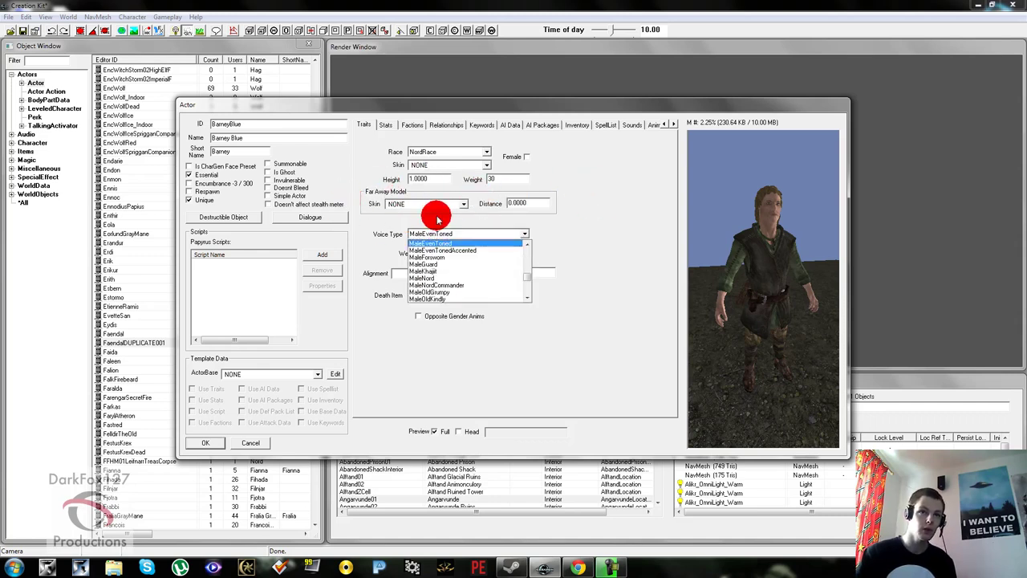
left_click(439, 232)
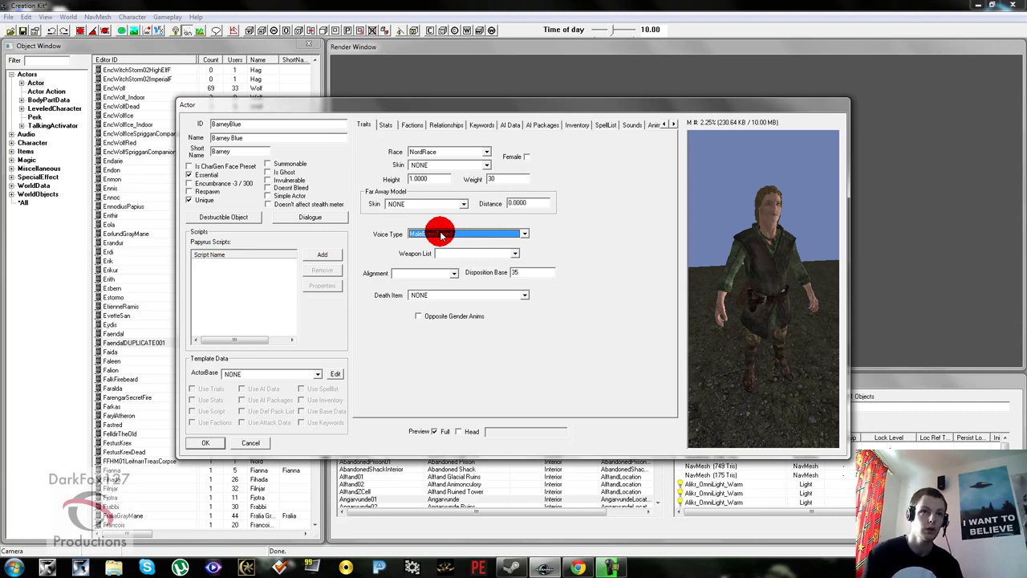
left_click(440, 234)
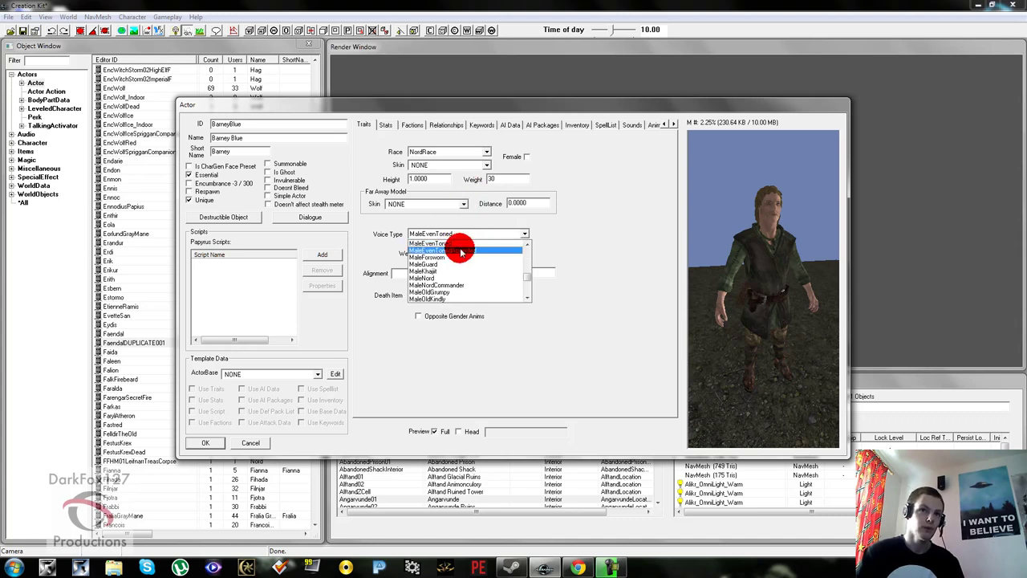
scroll(461, 253, "up", 1)
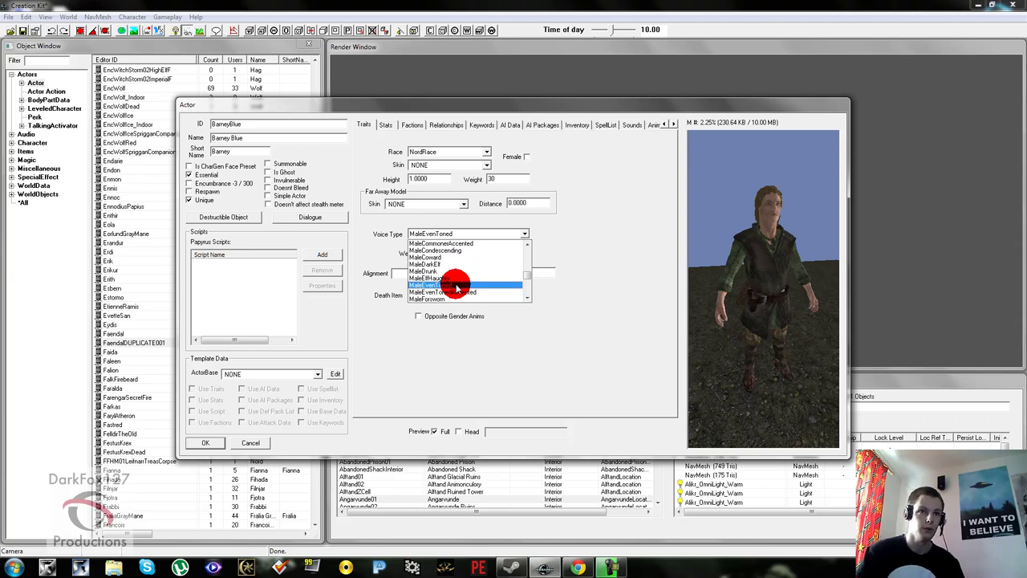
left_click(457, 285)
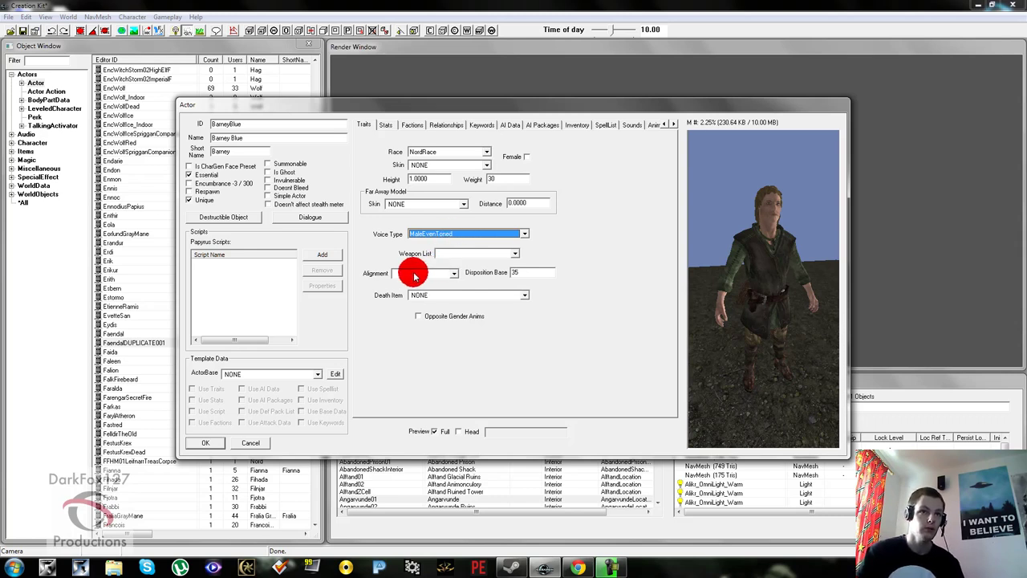
Step: Set the actor's disposition base to 78 and keep the death item at NONE
double_click(534, 272)
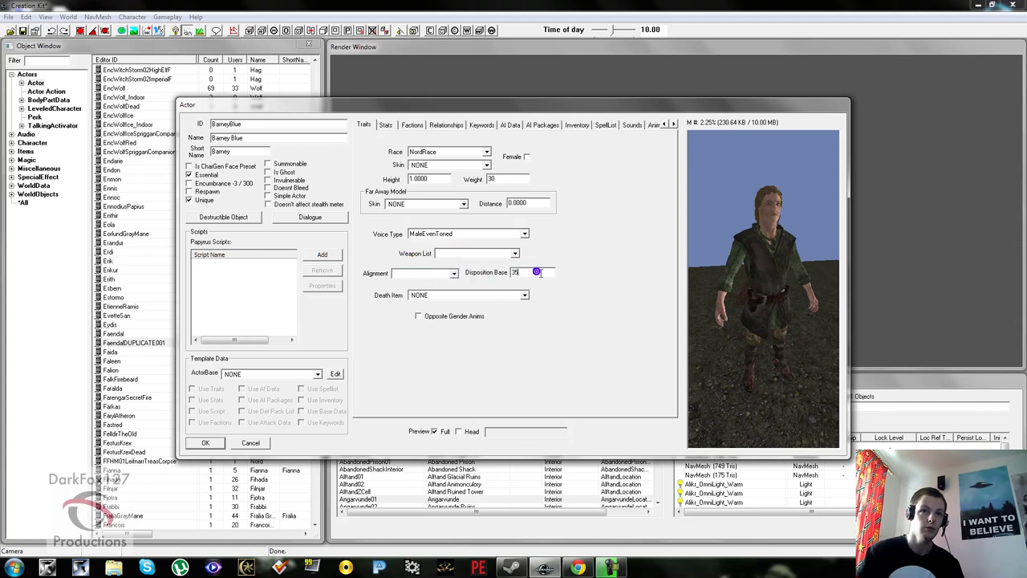
type("78")
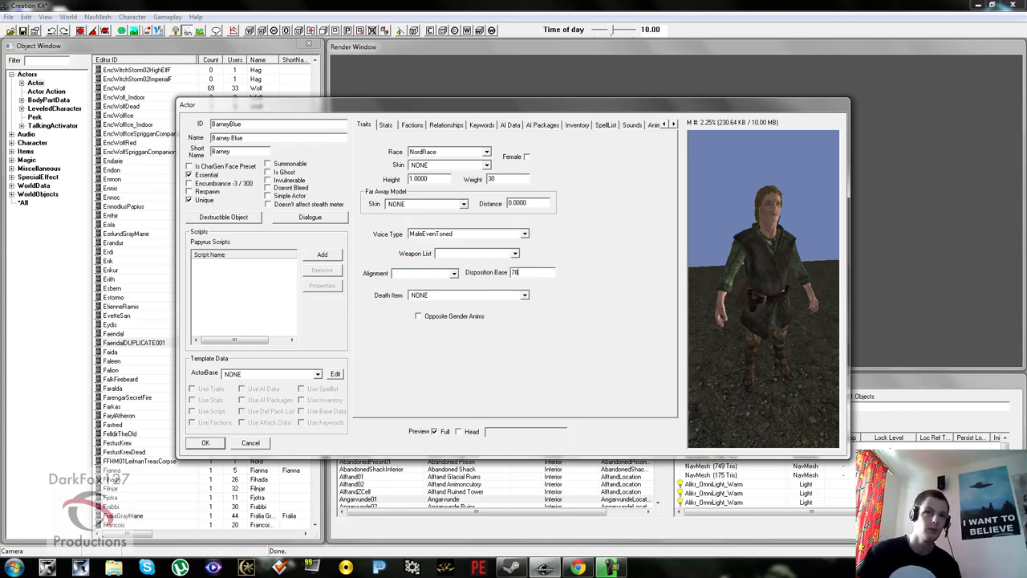
left_click(425, 295)
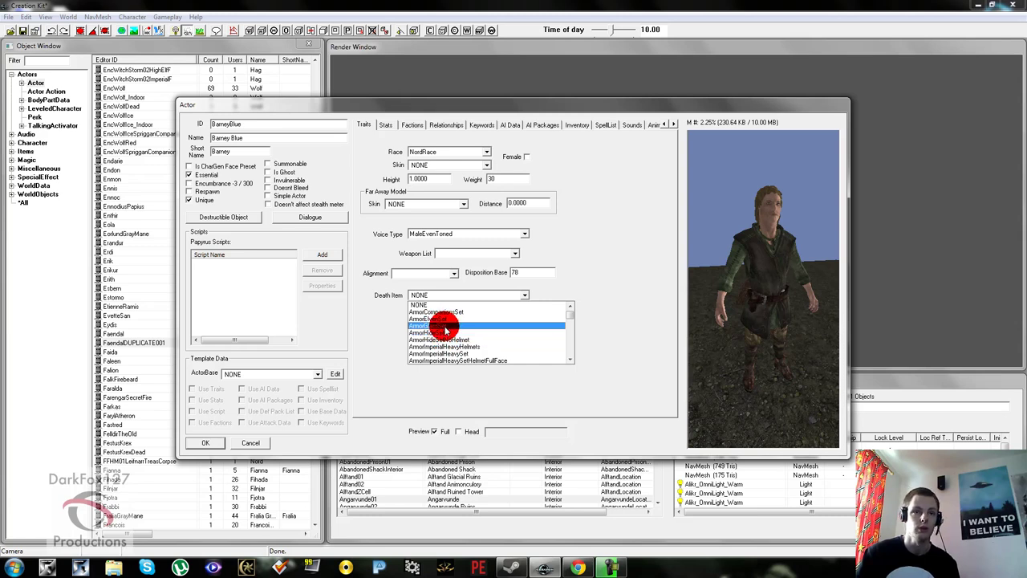
left_click(441, 287)
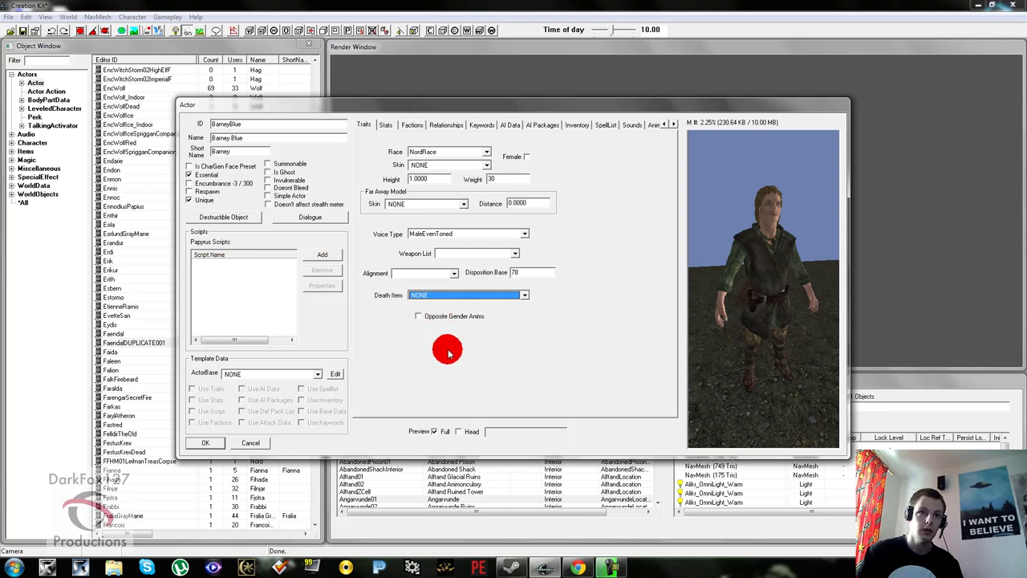
Step: Check the actor's head in the preview, then return to the full-body preview facing the front
left_click(458, 431)
mouse_move(783, 330)
left_mouse_down()
mouse_move(779, 321)
mouse_move(786, 328)
mouse_move(775, 333)
mouse_move(757, 270)
mouse_move(773, 271)
mouse_move(426, 440)
left_mouse_up()
left_click(426, 437)
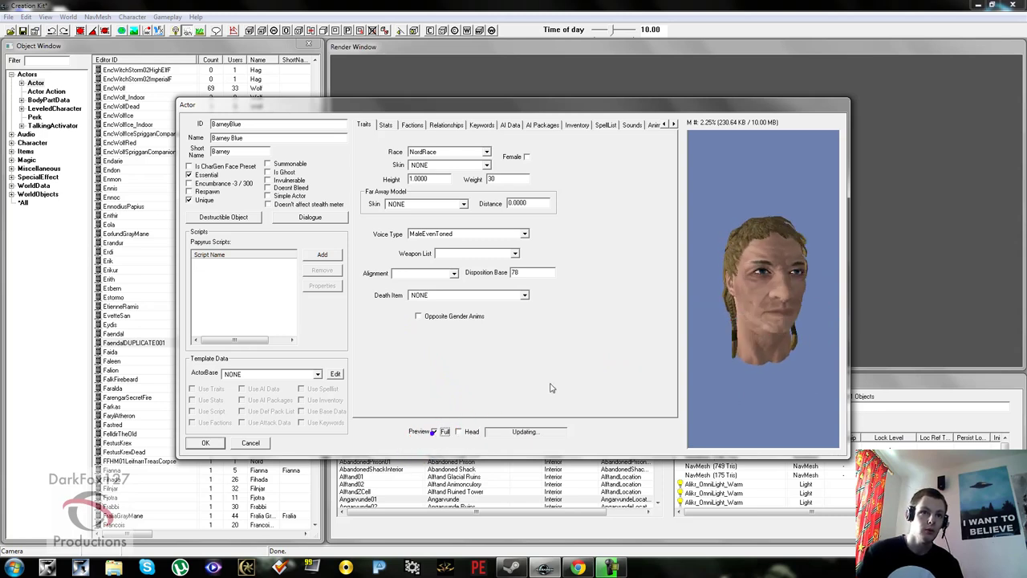
left_click(351, 189)
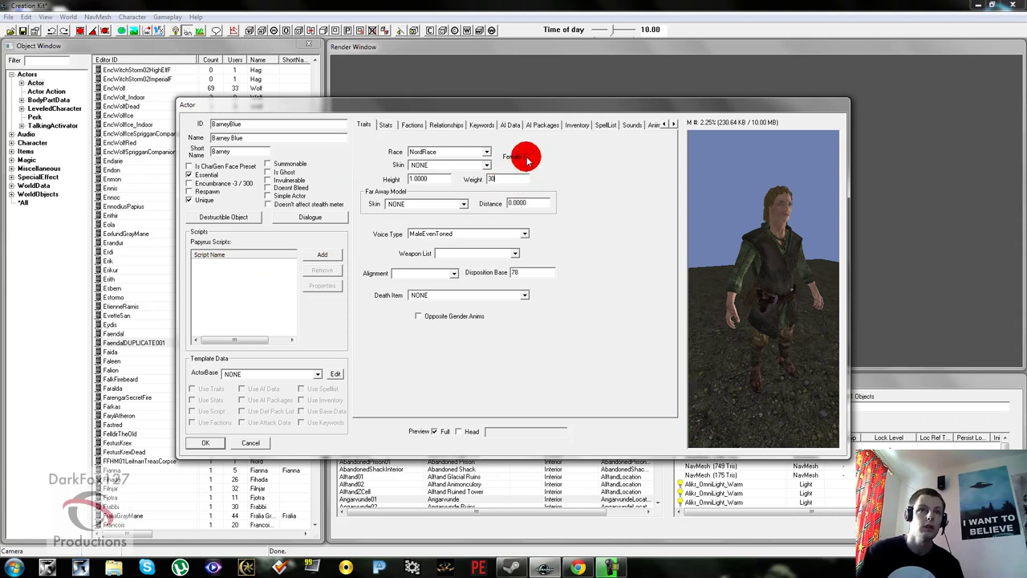
left_click_drag(762, 210, 746, 217)
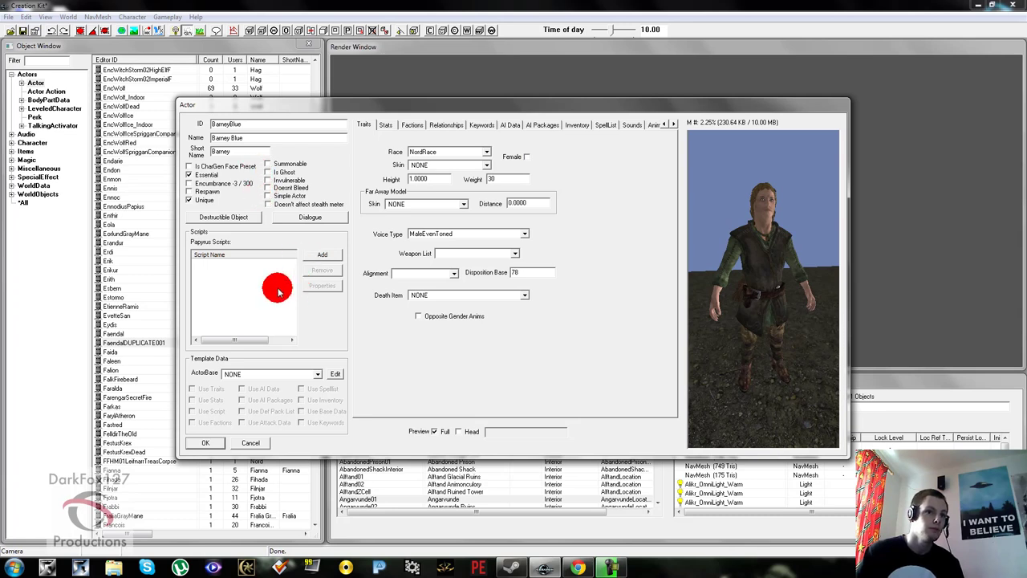
Step: Look through the ActorBase template choices and keep NONE
left_click(246, 374)
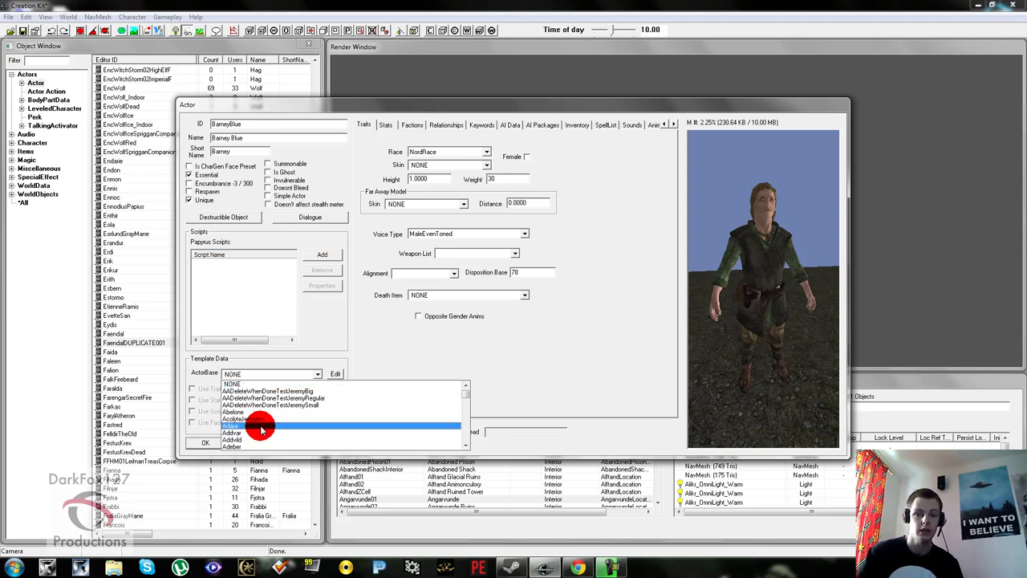
left_click(420, 339)
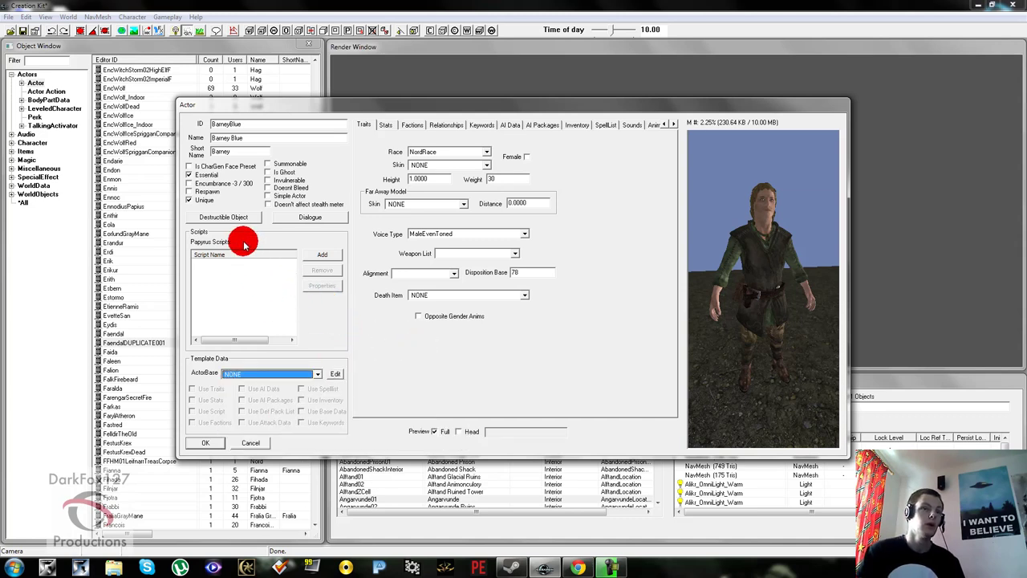
Step: In the actor's stats, turn off PC Level Mult, set the level to 30 and check the recalculated skills
left_click(385, 125)
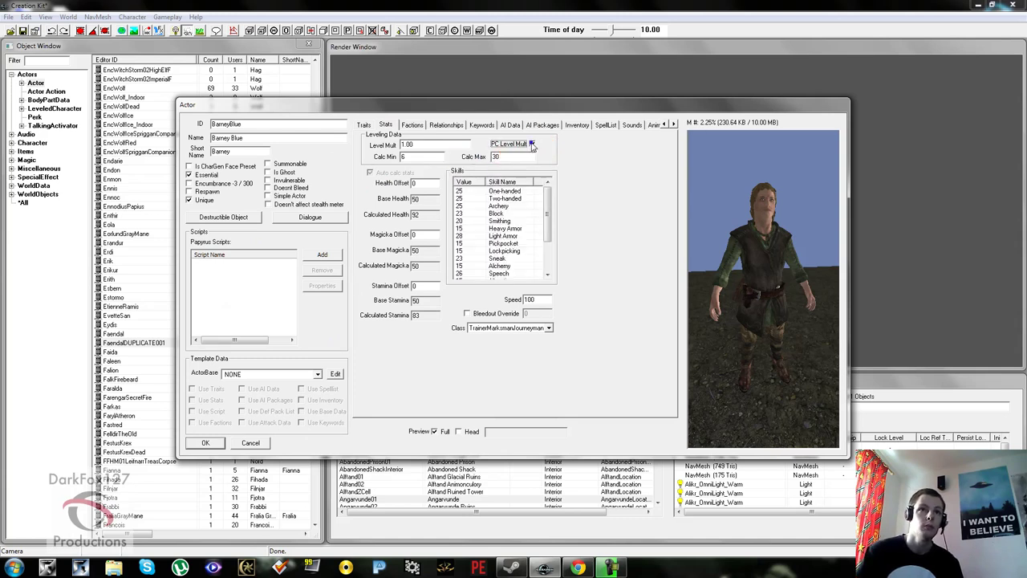
left_click(531, 144)
left_click(439, 145)
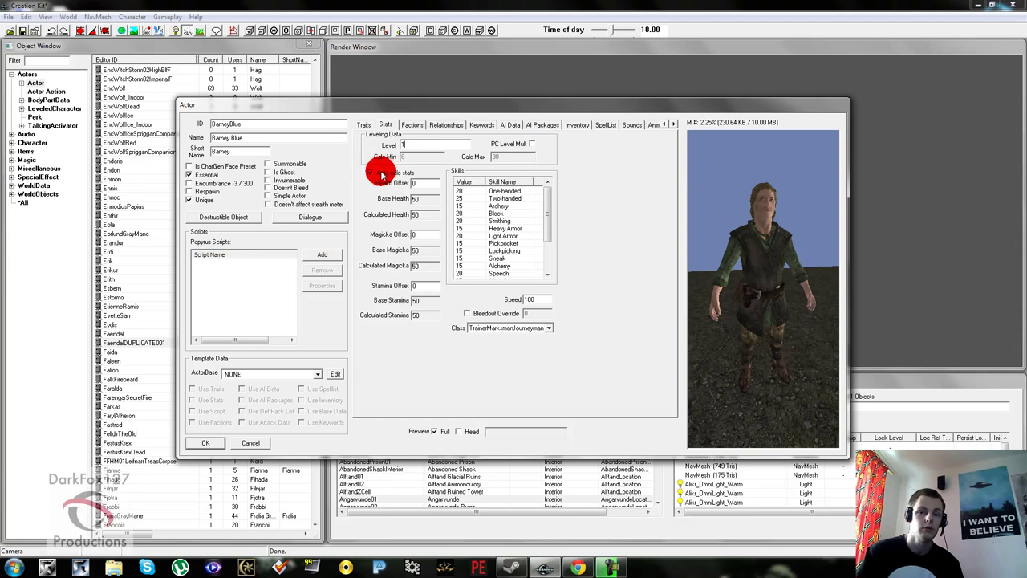
left_click(430, 144)
left_click(434, 154)
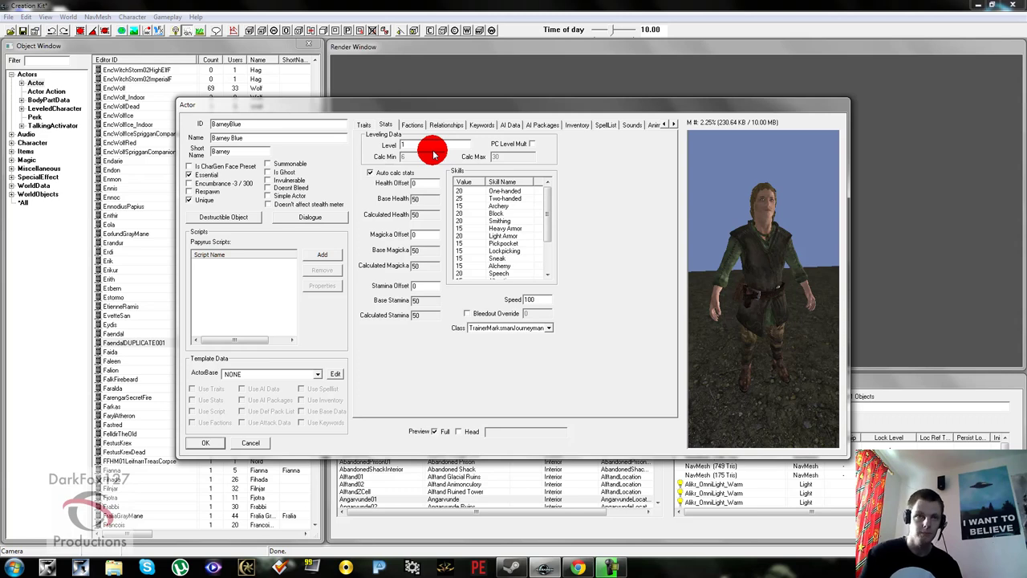
double_click(426, 142)
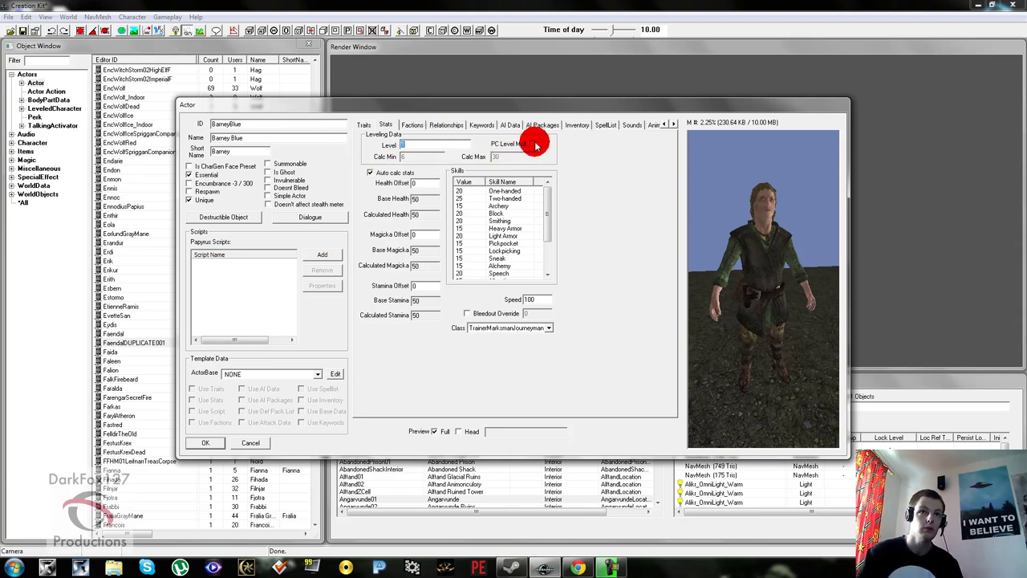
type("30")
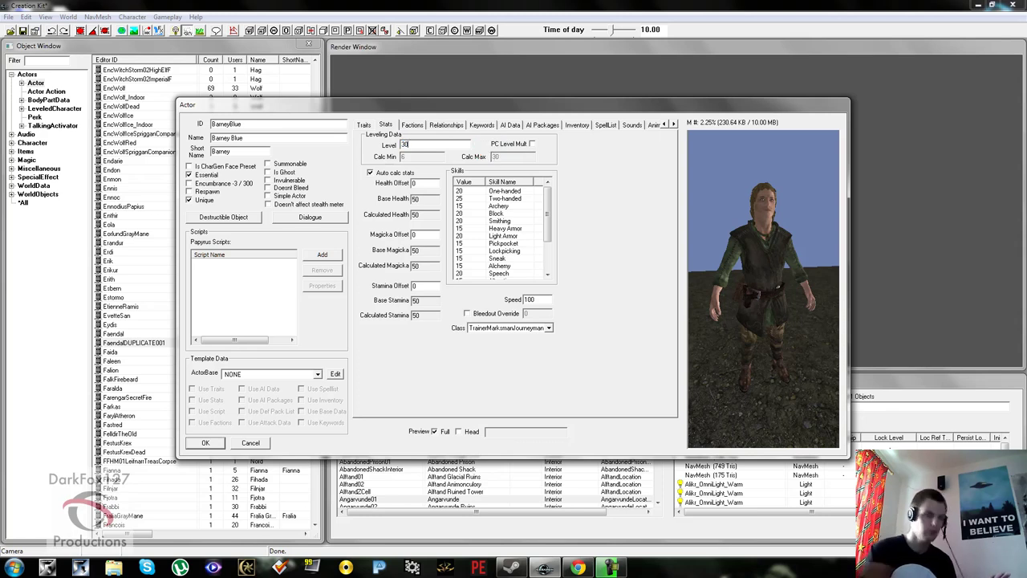
left_click(512, 214)
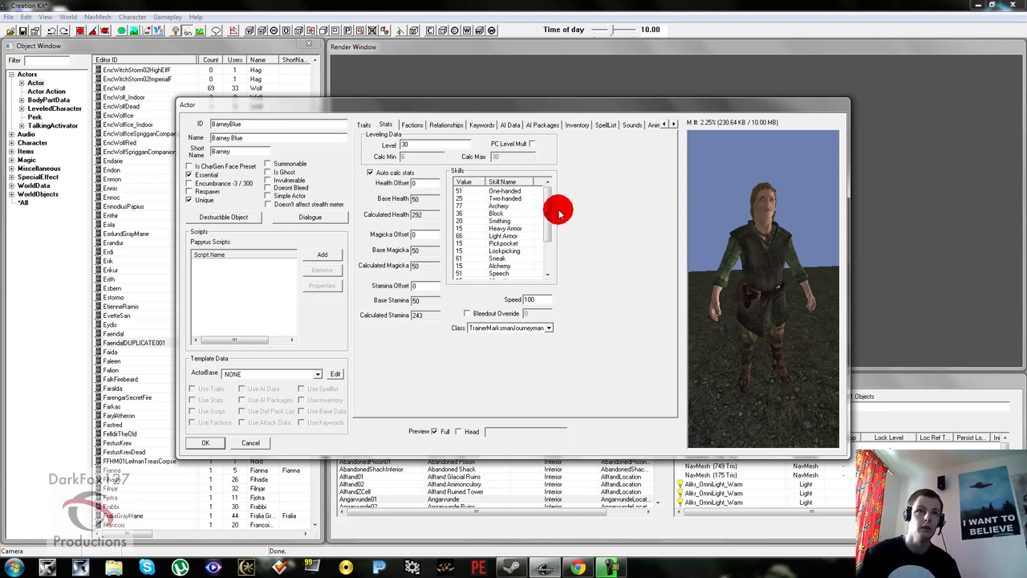
mouse_move(547, 209)
left_mouse_down()
mouse_move(544, 231)
mouse_move(543, 191)
left_mouse_up()
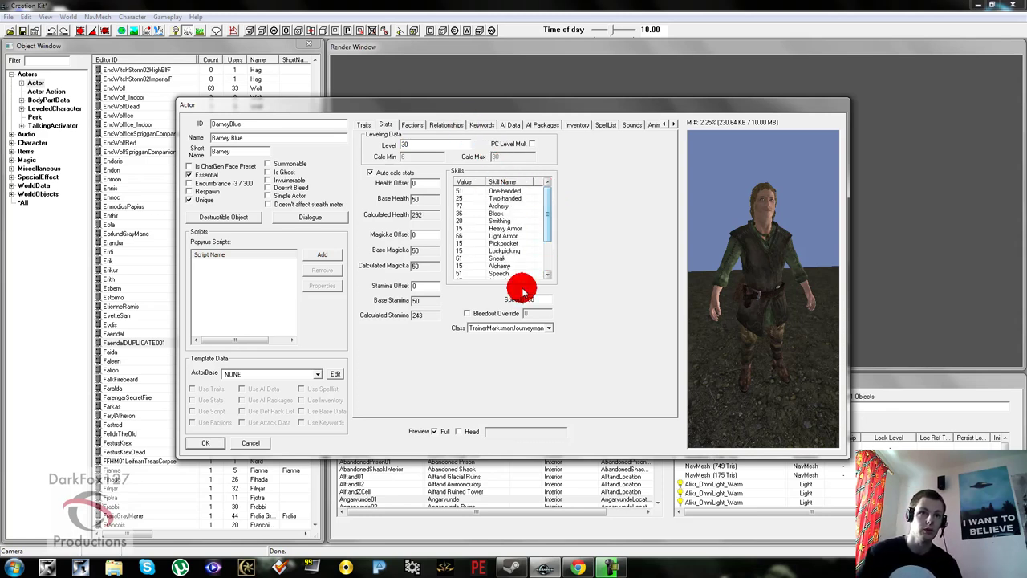
Step: Look at the actor's class choices, then open a blank form for a new character class
left_click(514, 327)
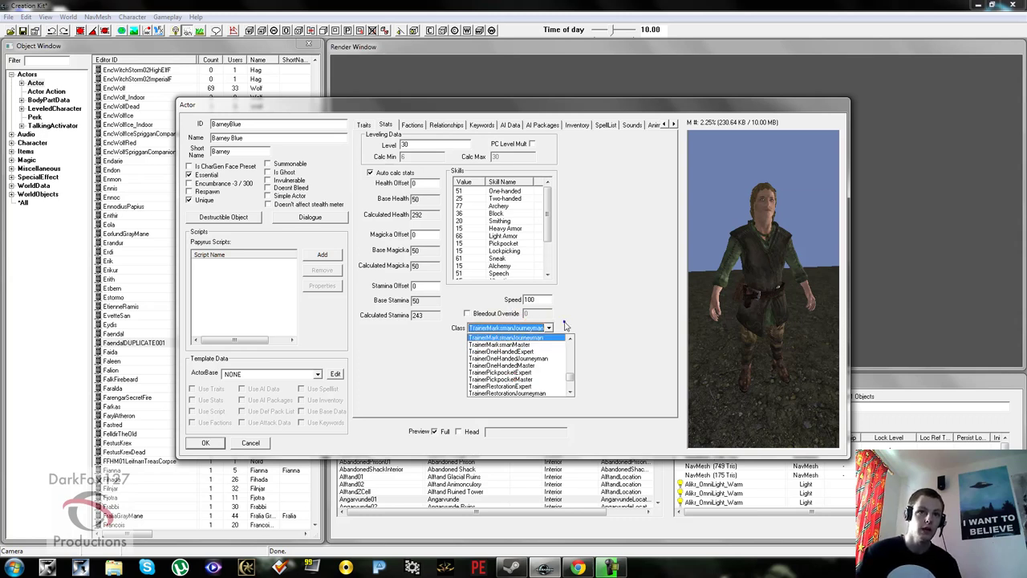
left_click(505, 327)
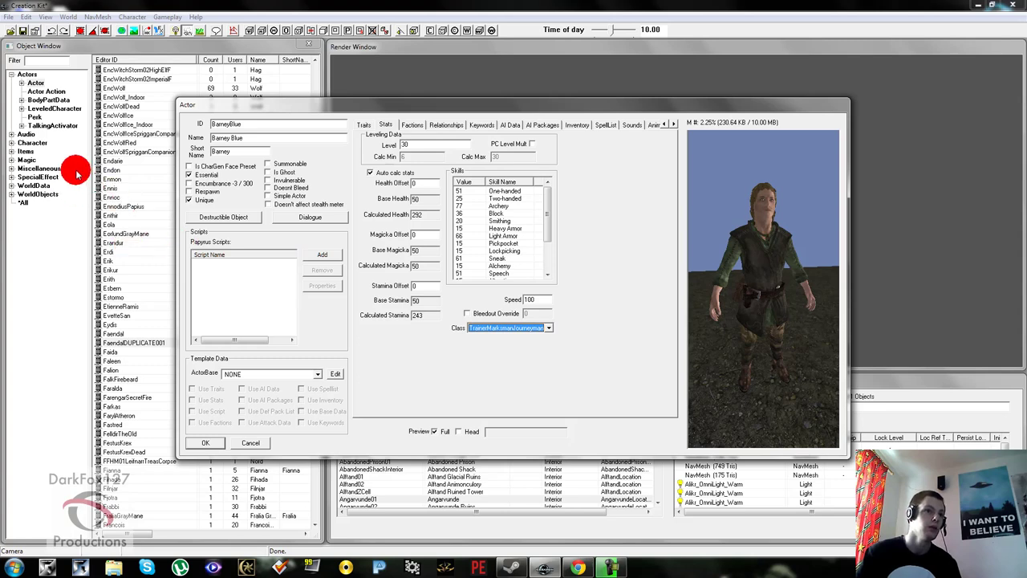
left_click(11, 142)
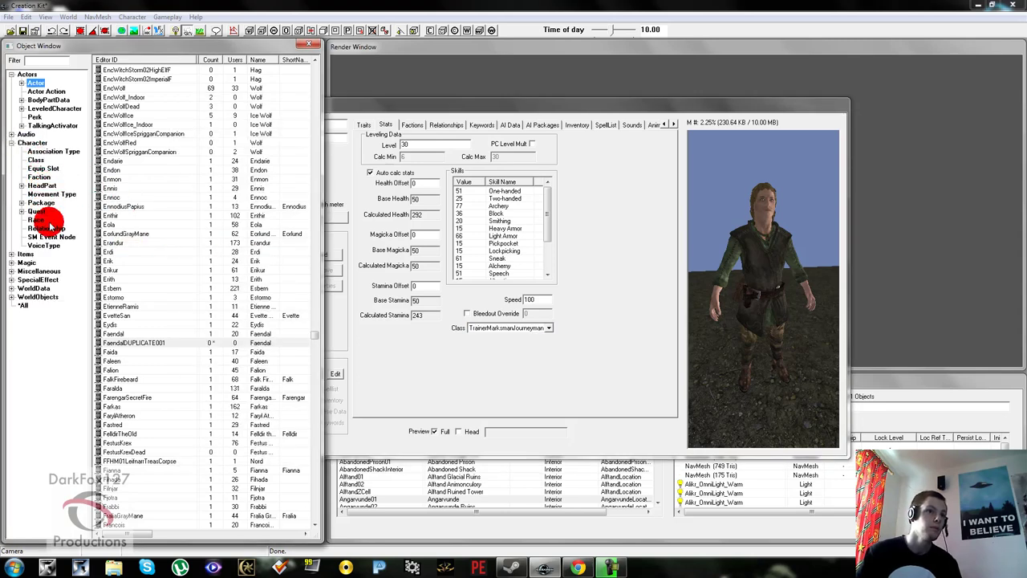
left_click(36, 159)
right_click(151, 215)
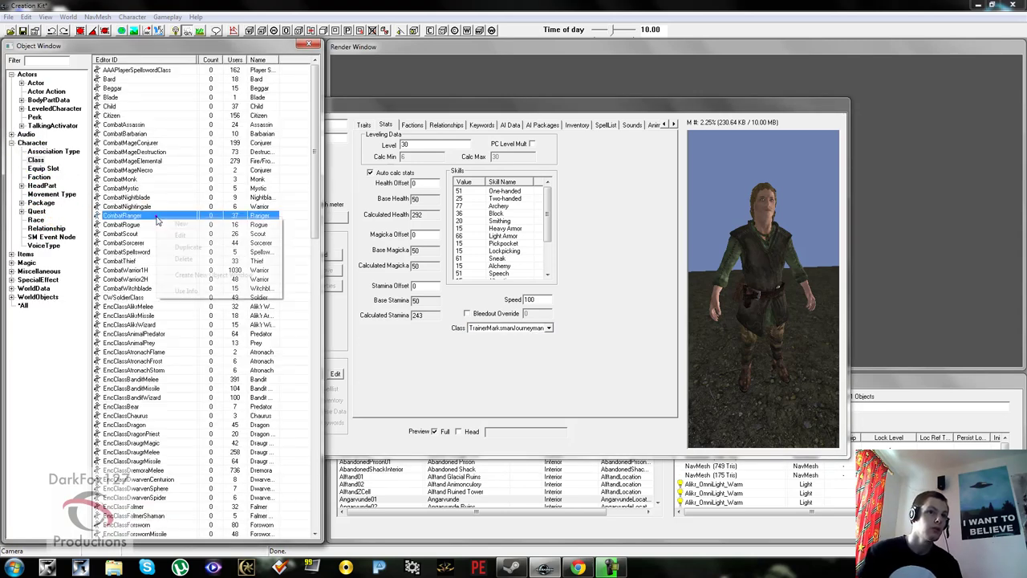
left_click(176, 222)
Step: Examine the class form's ID, attribute weights, skill weights, bleedout default, voice points and description, then discard the new class
left_click(558, 189)
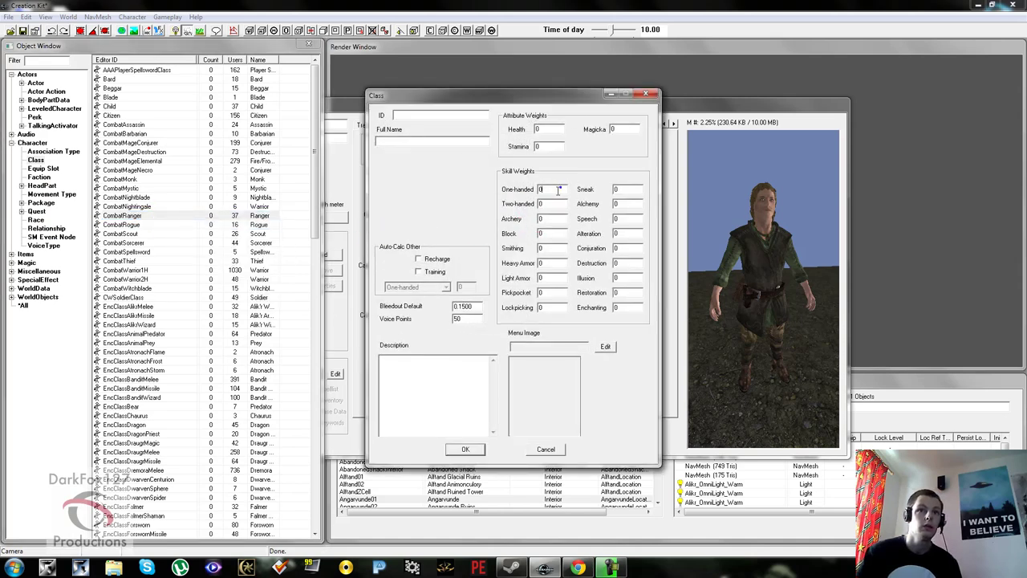
left_click(554, 233)
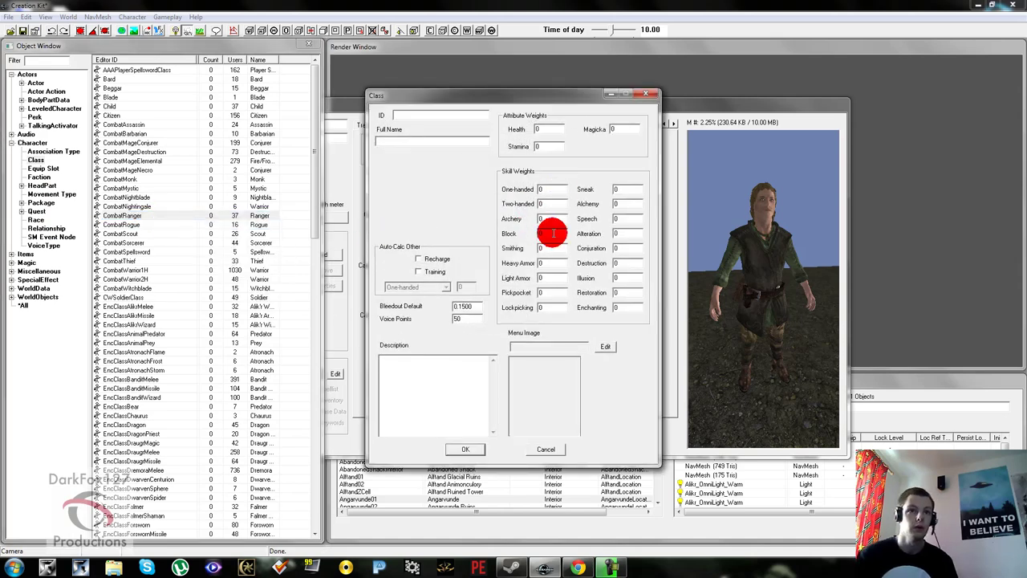
left_click(425, 119)
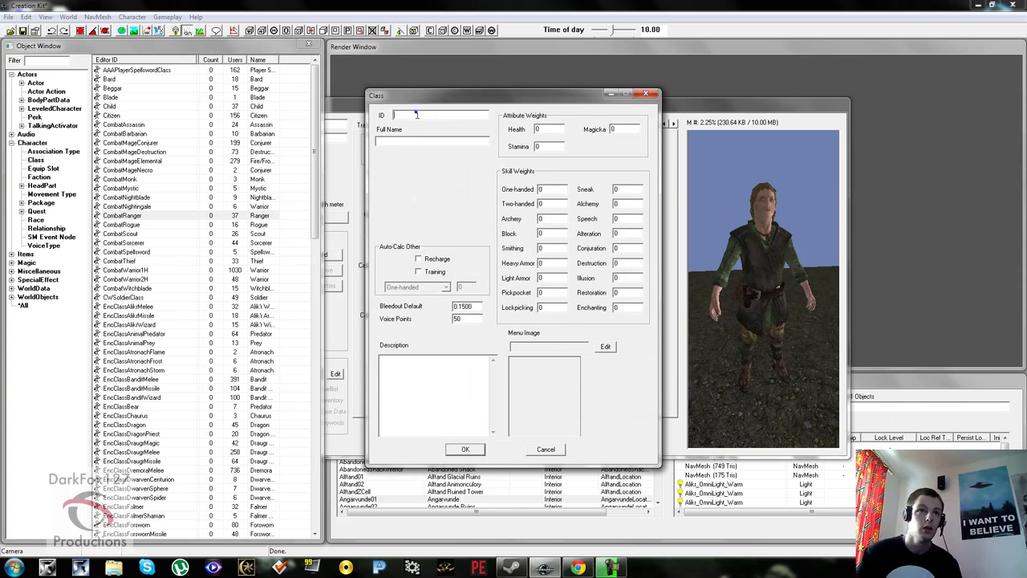
left_click(417, 115)
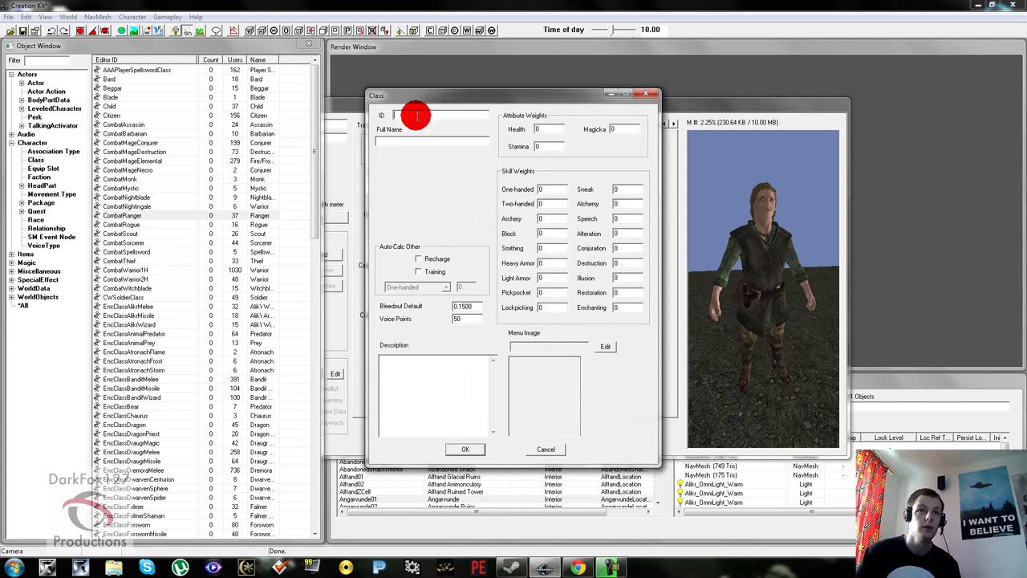
left_click(555, 130)
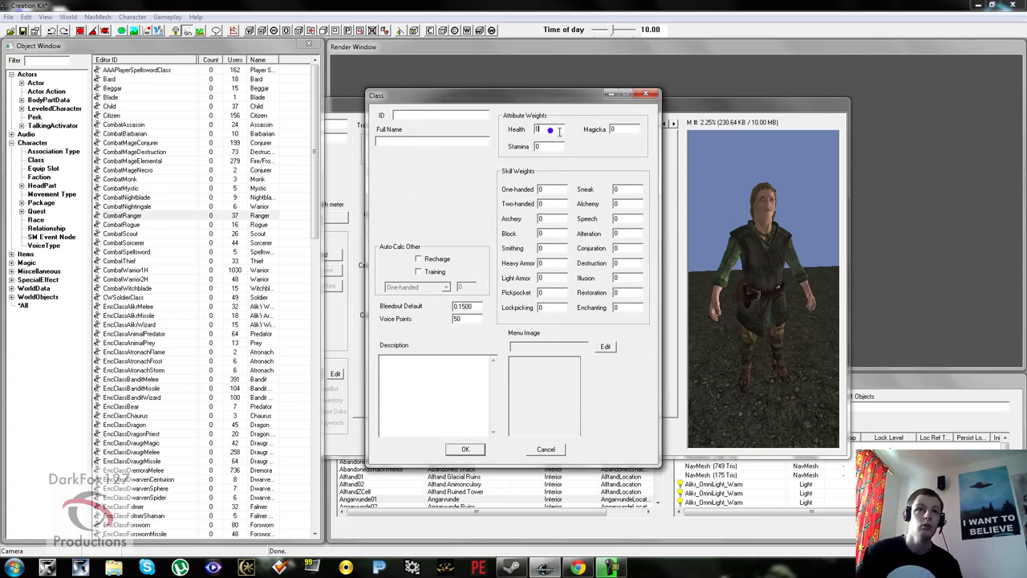
left_click(554, 129)
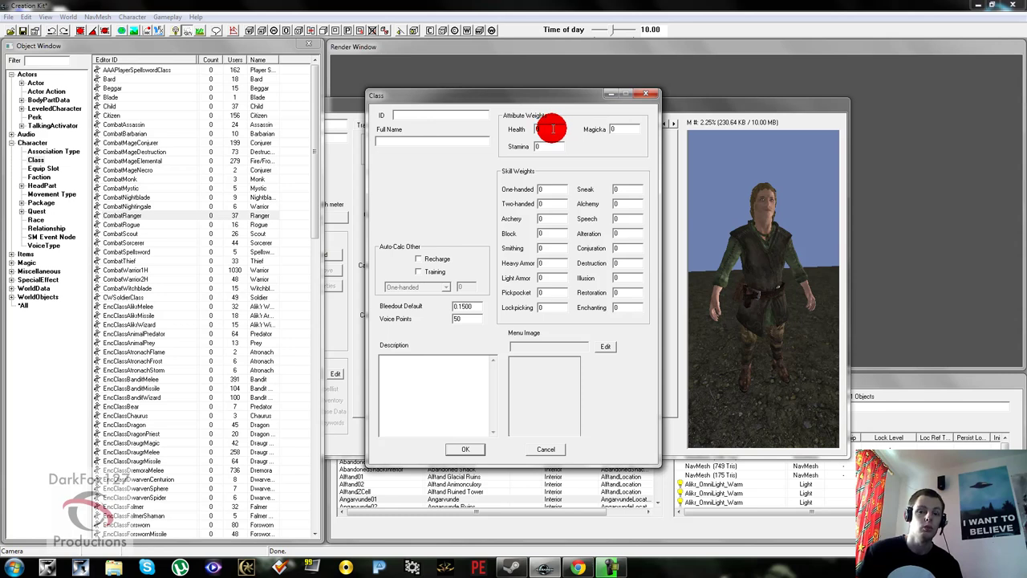
left_click(555, 191)
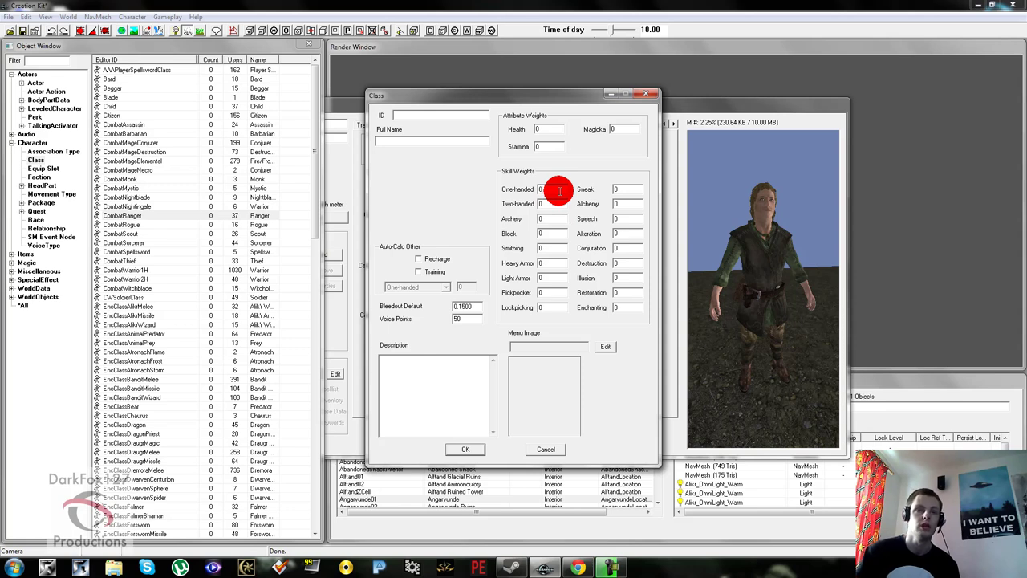
left_click(477, 307)
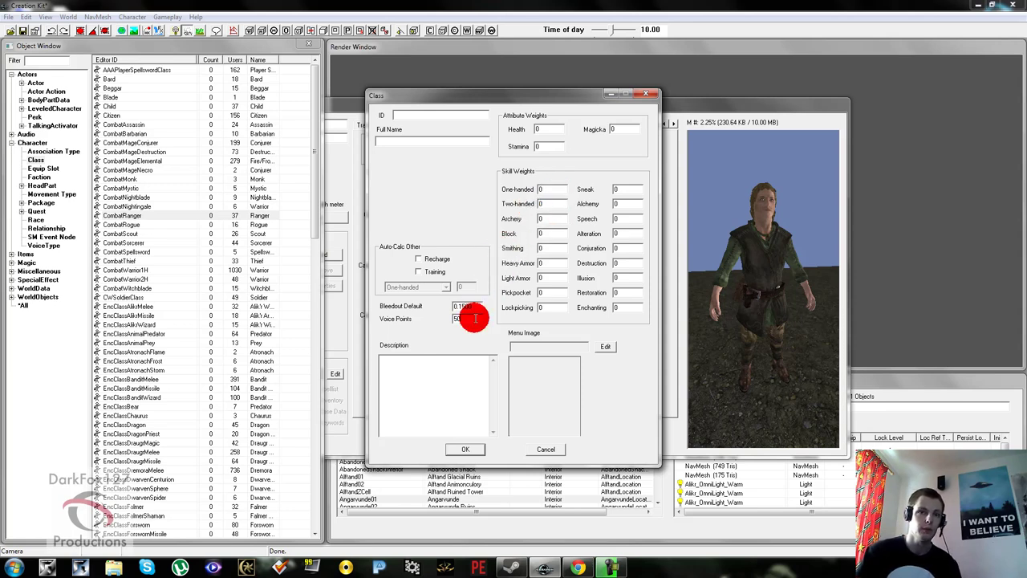
left_click_drag(475, 319, 418, 324)
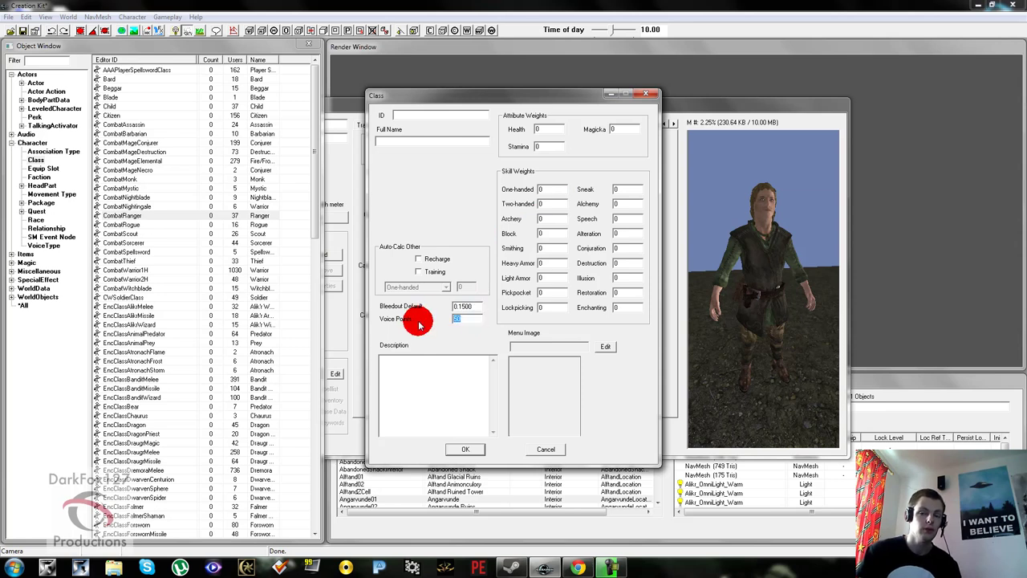
left_click(474, 306)
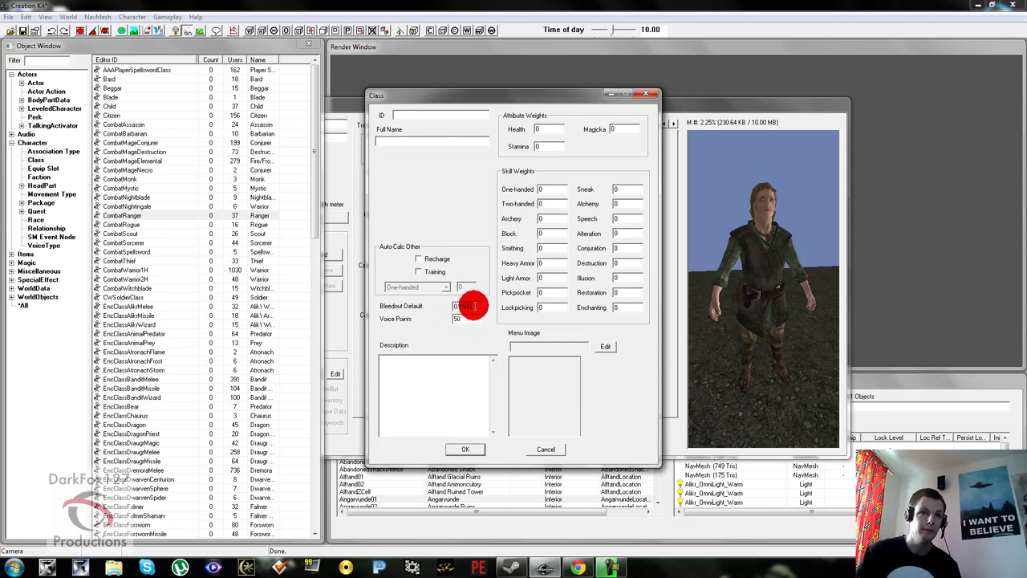
left_click(465, 381)
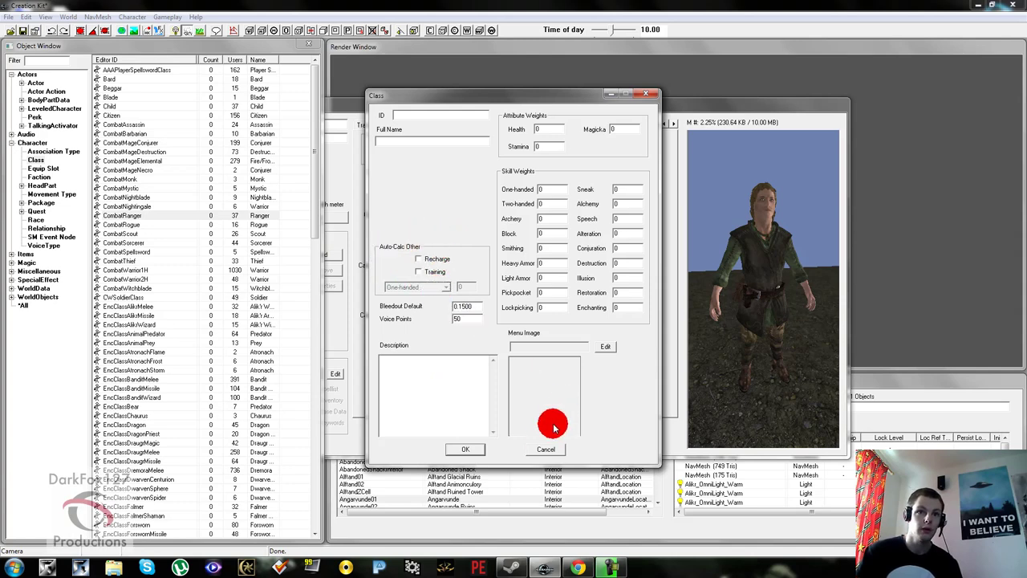
left_click(533, 450)
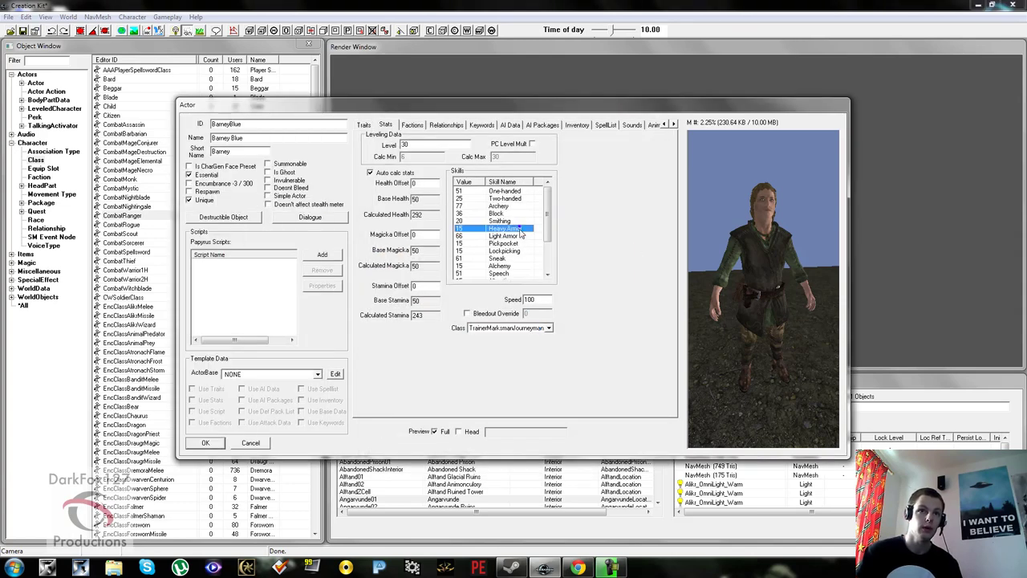
Step: Change the actor's class to CombatBarbarian and check the recalculated skills
left_click(510, 327)
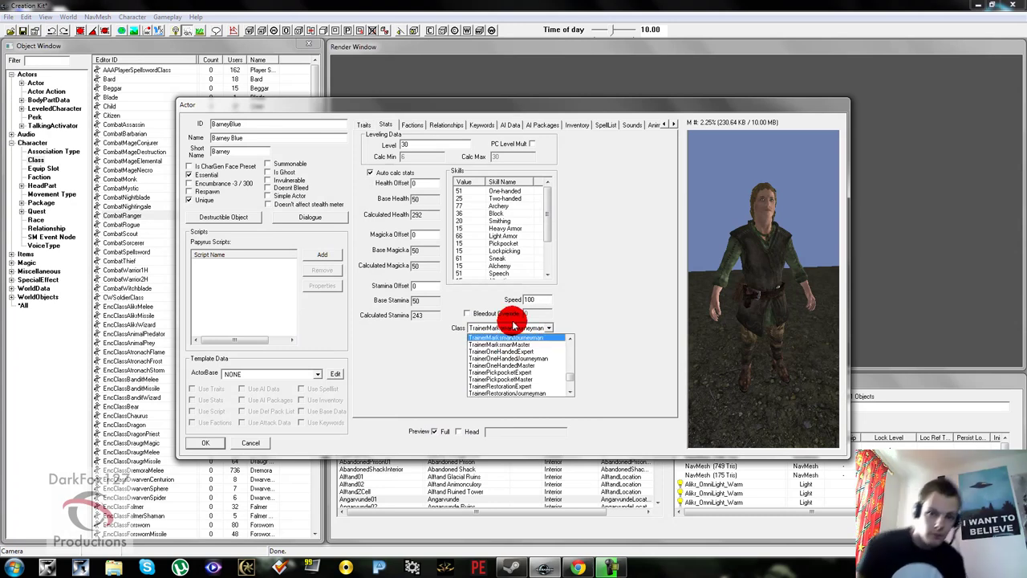
scroll(521, 345, "down", 5)
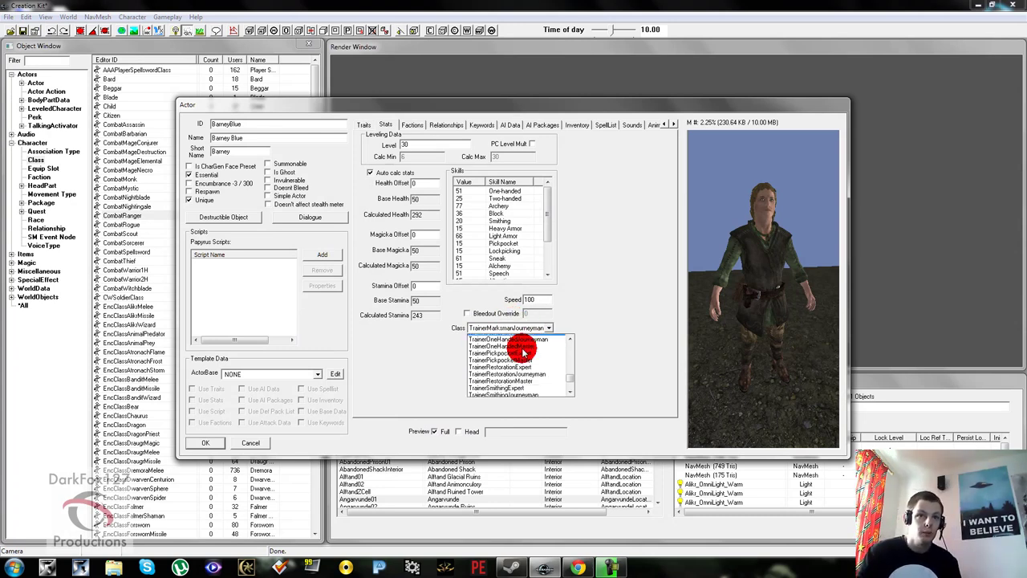
scroll(565, 359, "up", 15)
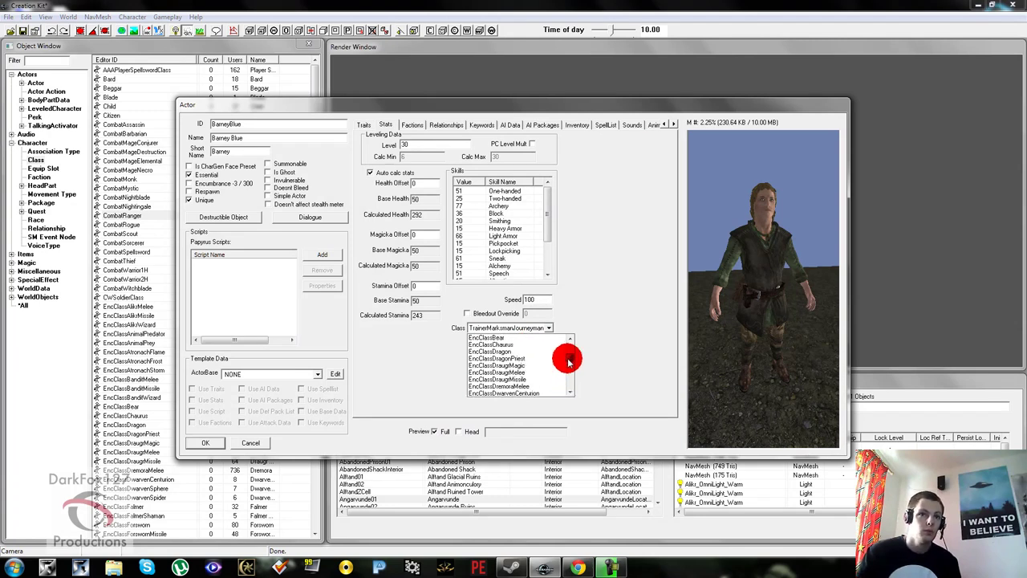
scroll(522, 343, "down", 2)
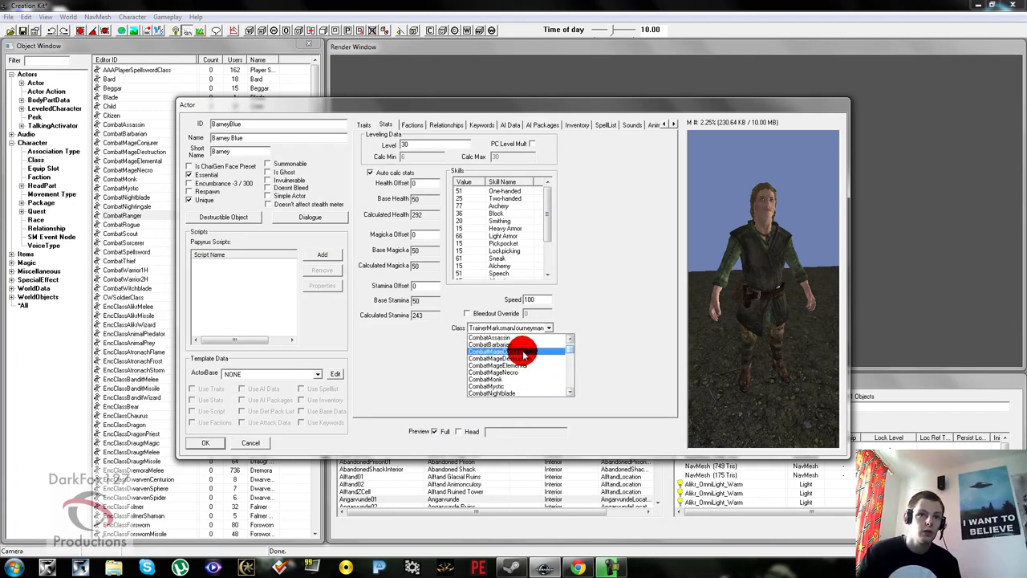
left_click(519, 343)
left_click(481, 235)
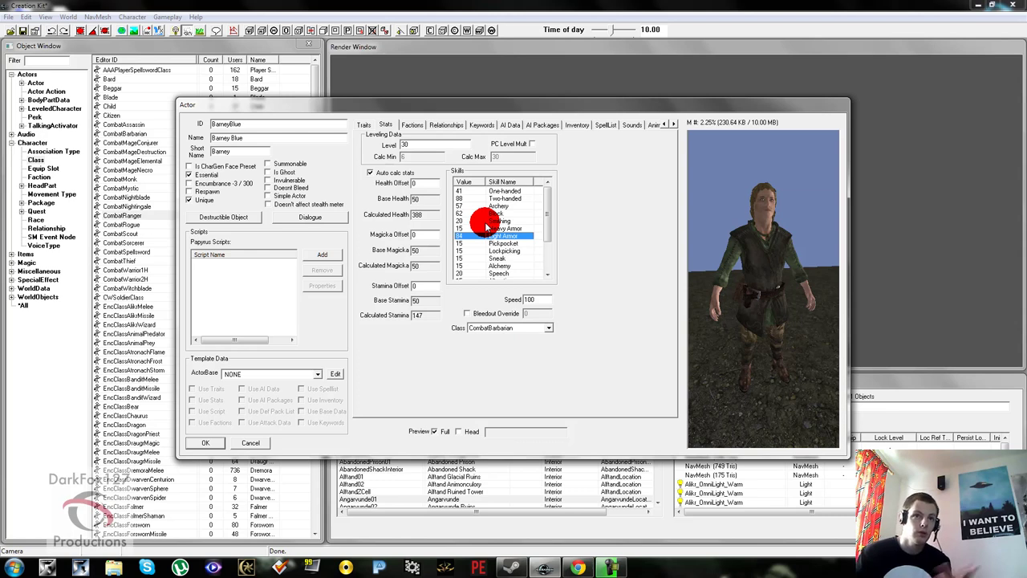
Step: Turn on PC Level Mult for the actor and set Calc Min to 8
left_click(418, 144)
left_click(444, 145)
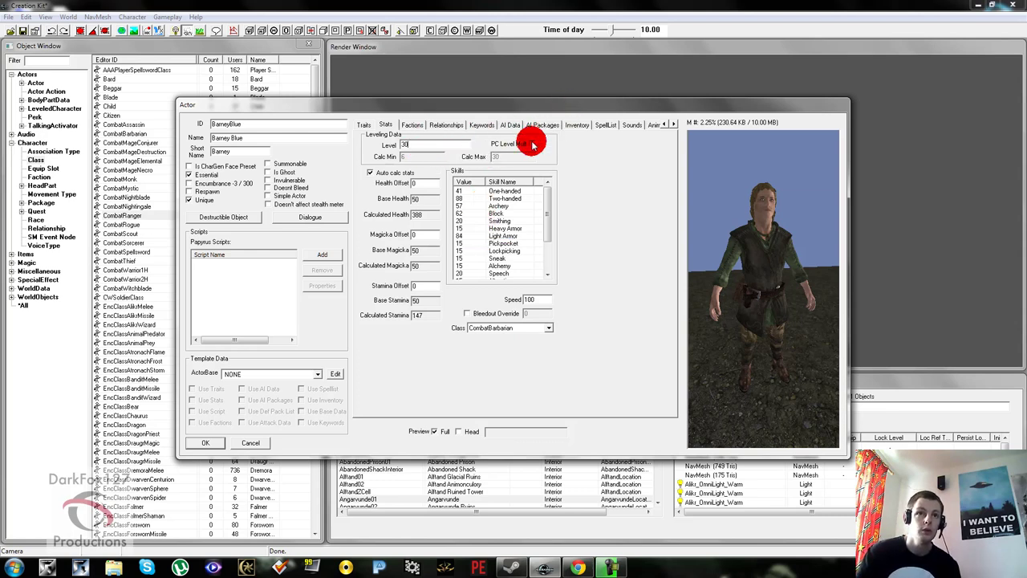
left_click(531, 143)
left_click(423, 147)
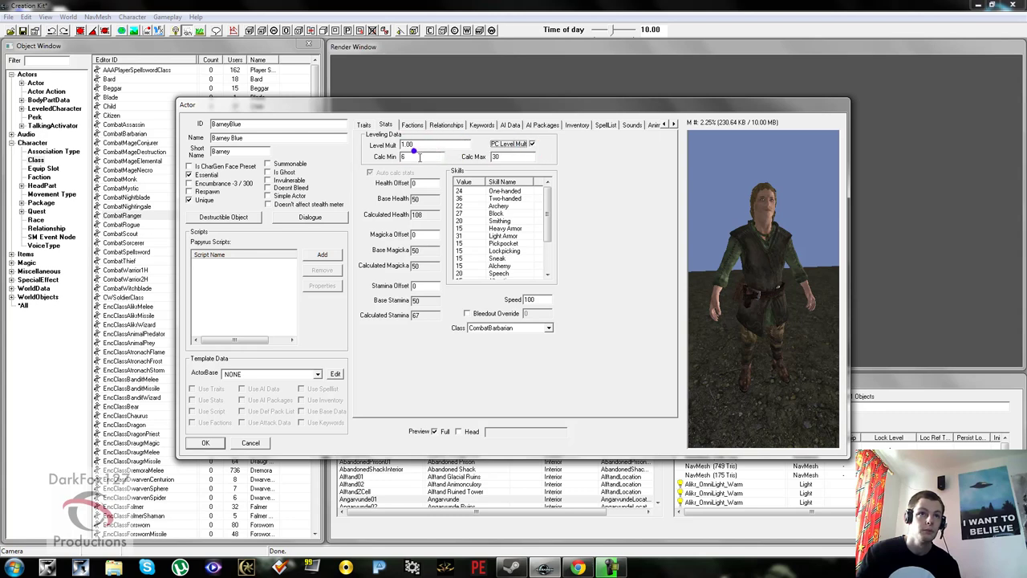
left_click_drag(419, 155, 350, 155)
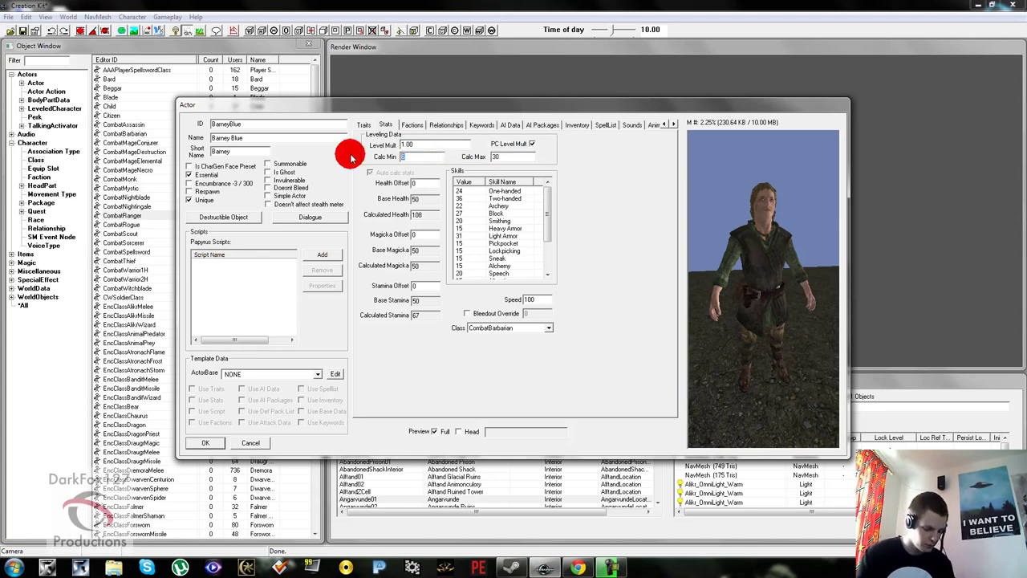
type("8")
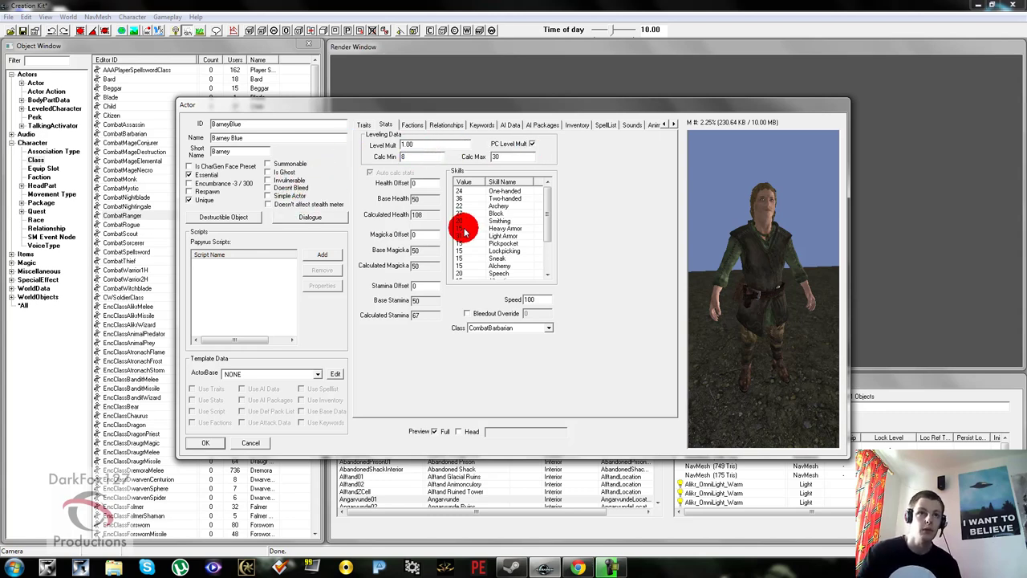
left_click(509, 154)
left_click(456, 163)
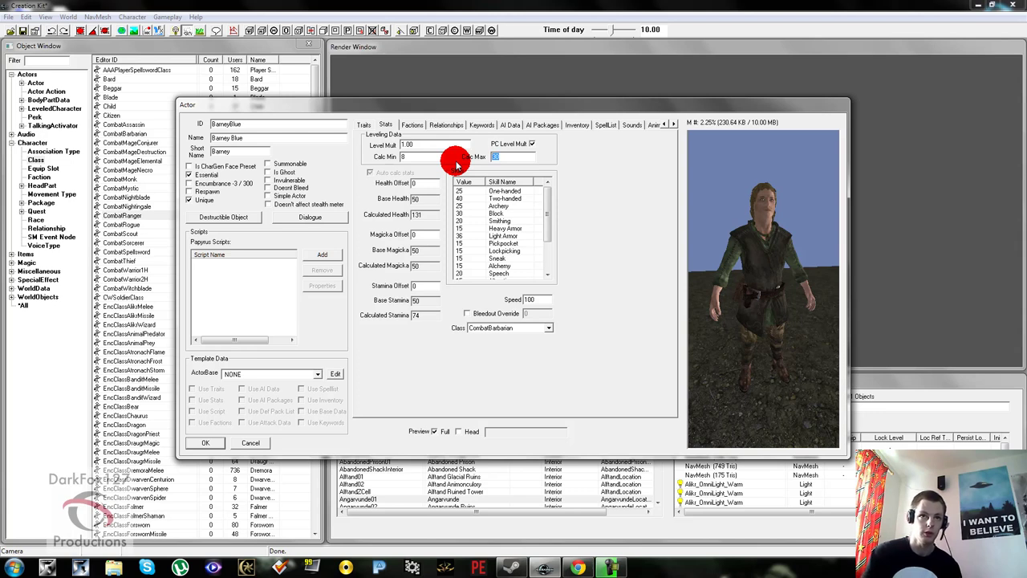
Step: Look over the actor's magicka and stamina offsets and the skill list
left_click(504, 224)
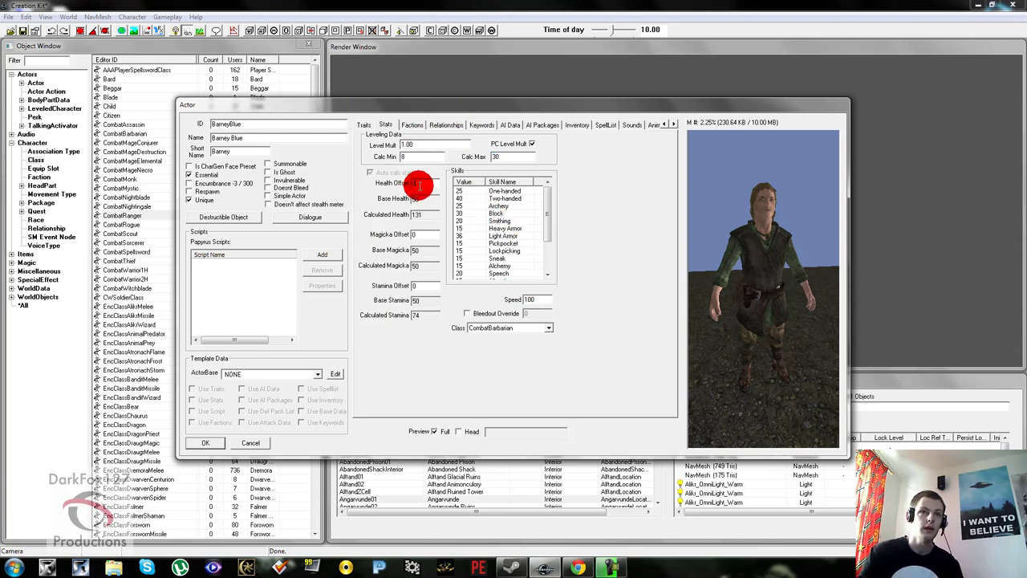
left_click(423, 234)
left_click(424, 286)
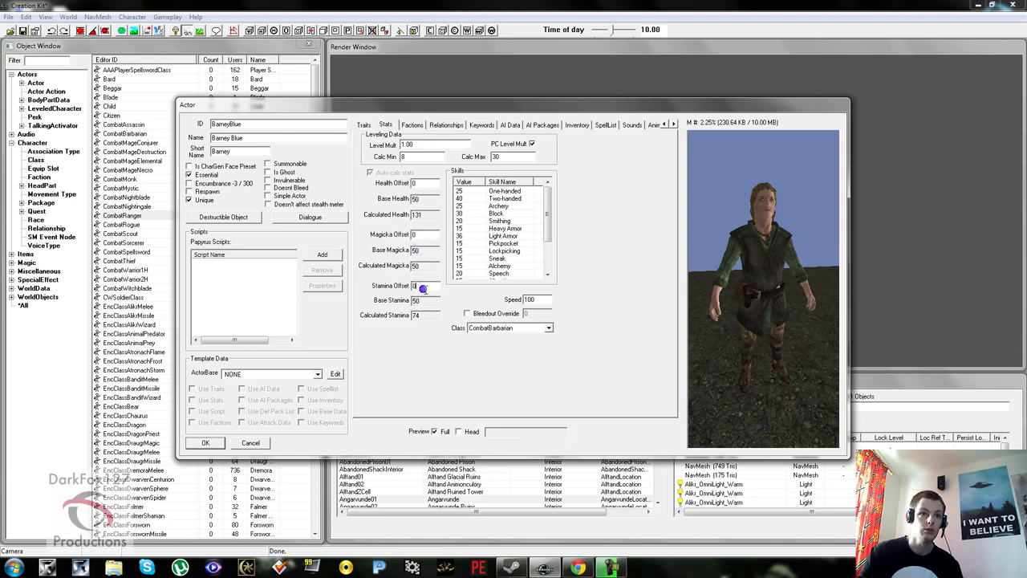
left_click(427, 292)
left_click(425, 285)
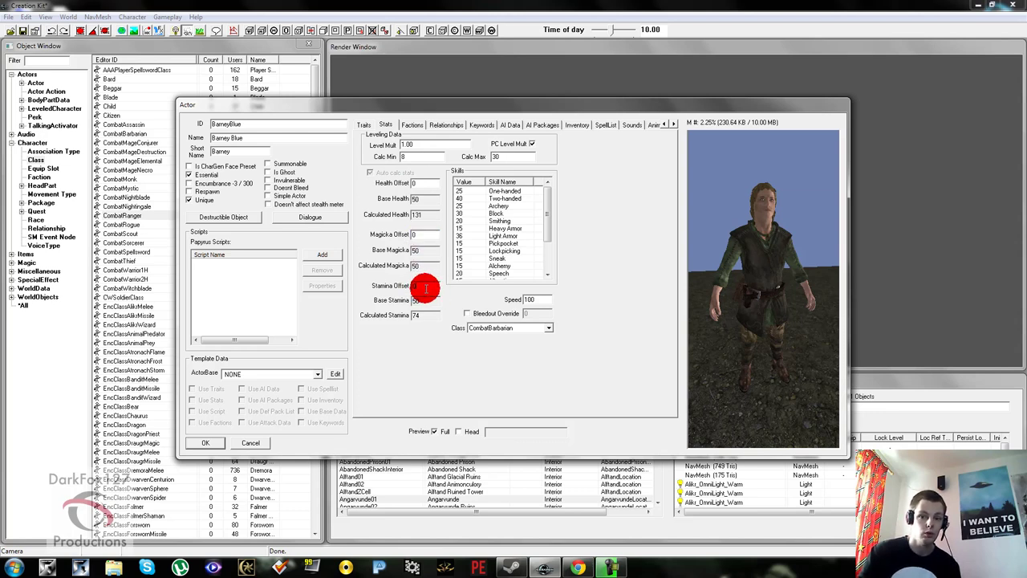
left_click(511, 236)
left_click(547, 234)
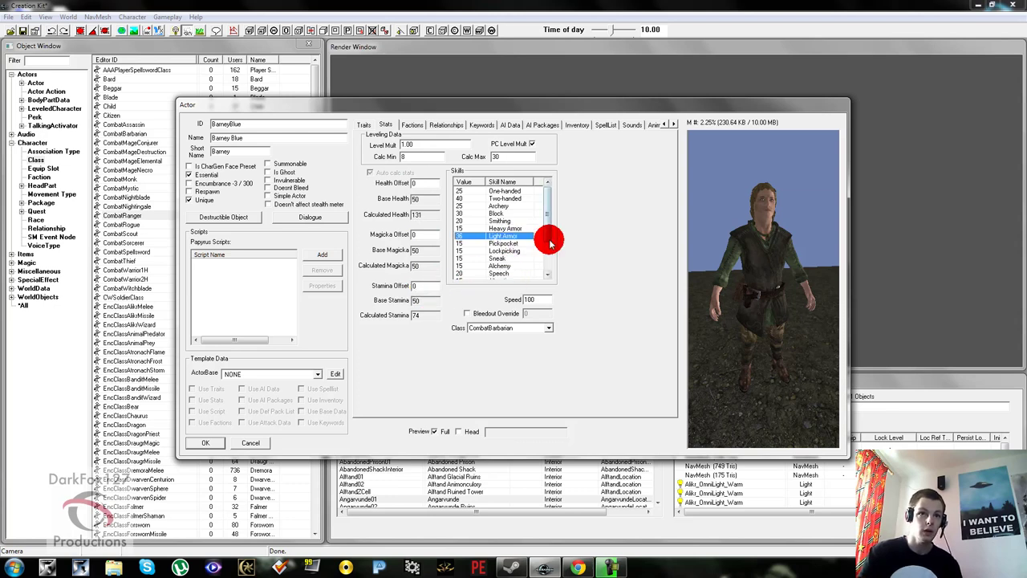
Step: Set the actor's speed to 115
left_click(541, 299)
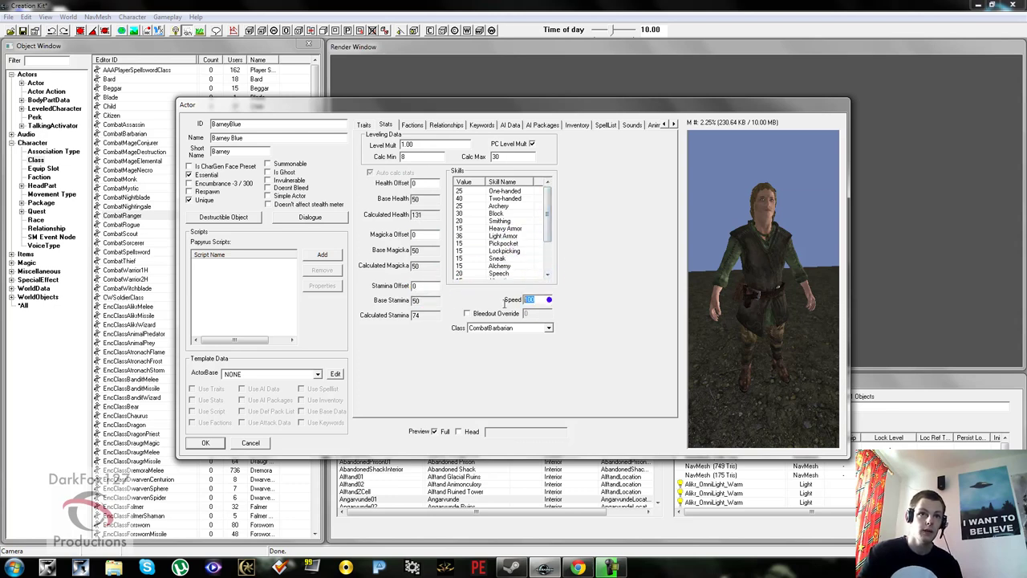
left_click(545, 293)
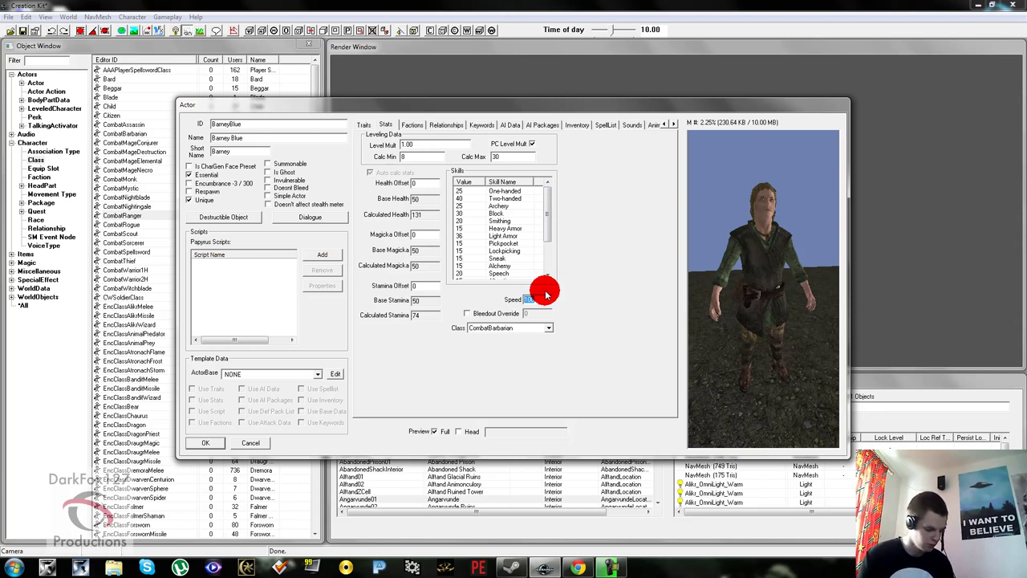
type("115")
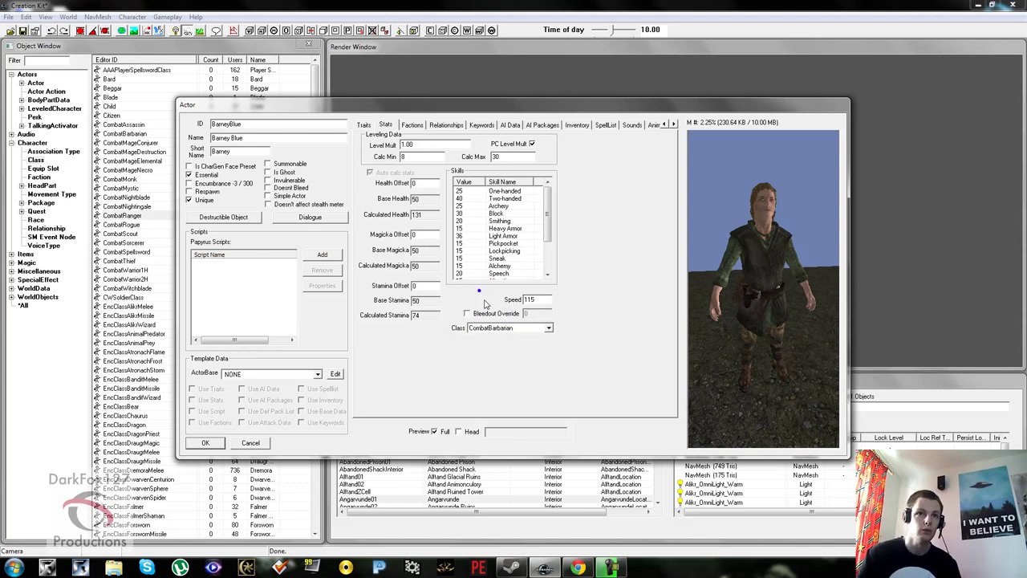
Step: Remove all of the actor's inherited factions
left_click(414, 125)
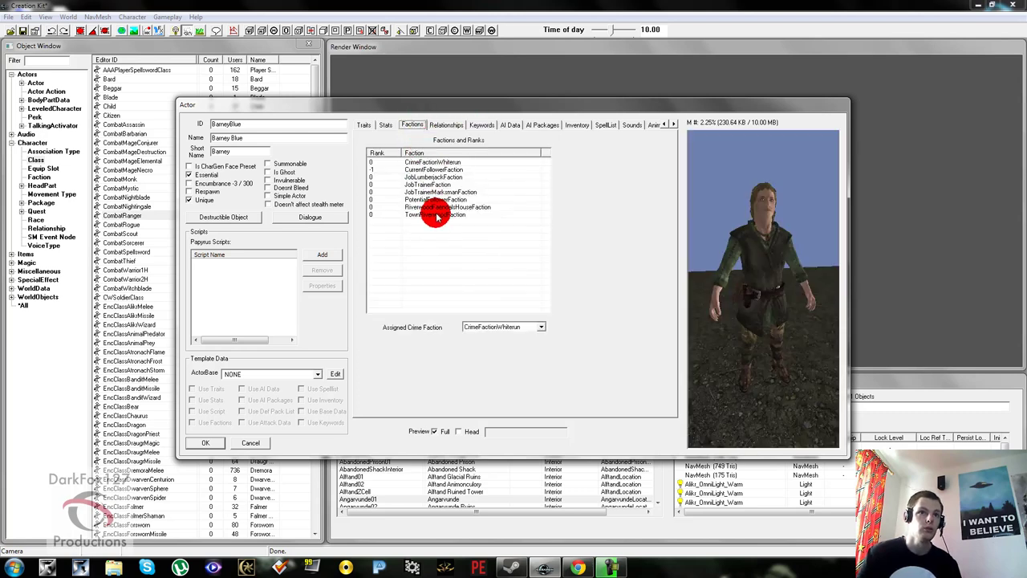
left_click_drag(430, 249, 444, 142)
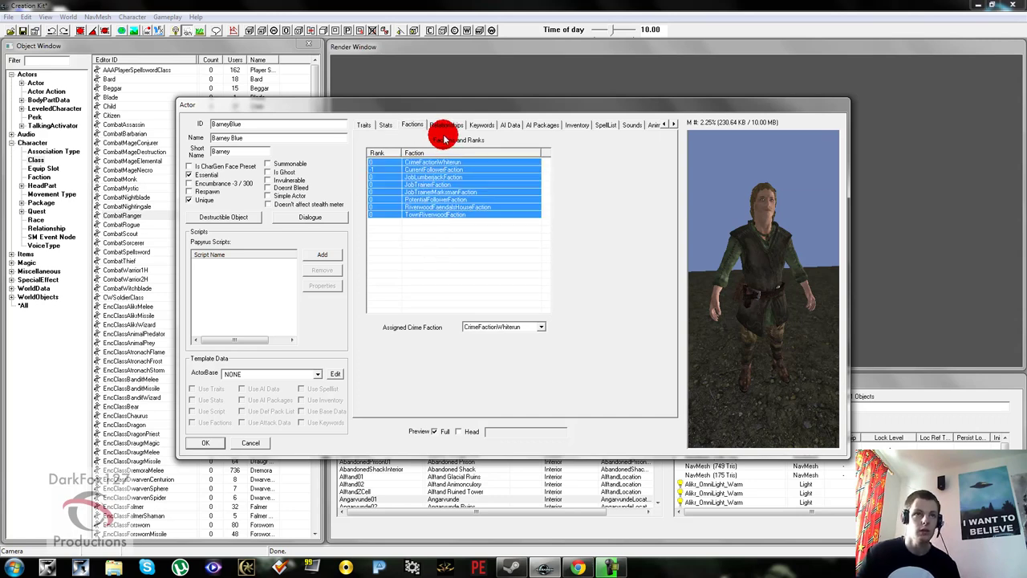
key("Delete")
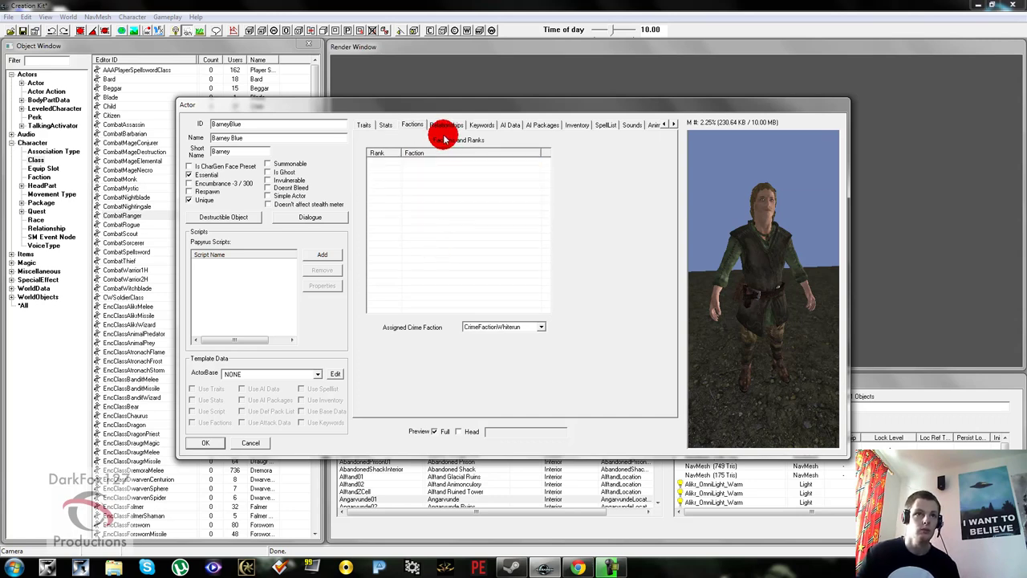
Step: Add CurrentFollowerFaction to the actor, filtering the available factions by "follower"
right_click(453, 180)
left_click(456, 178)
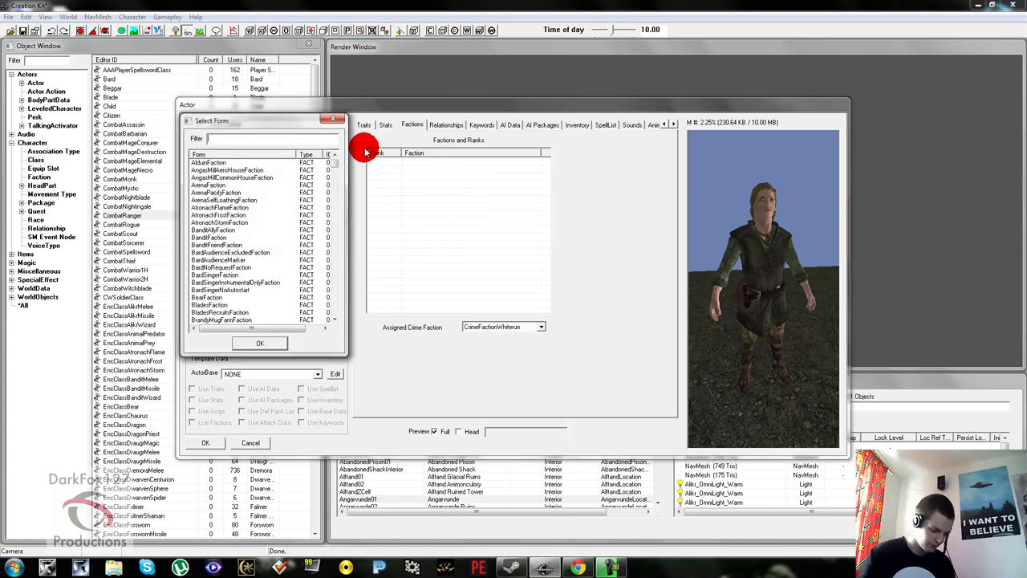
type("follower")
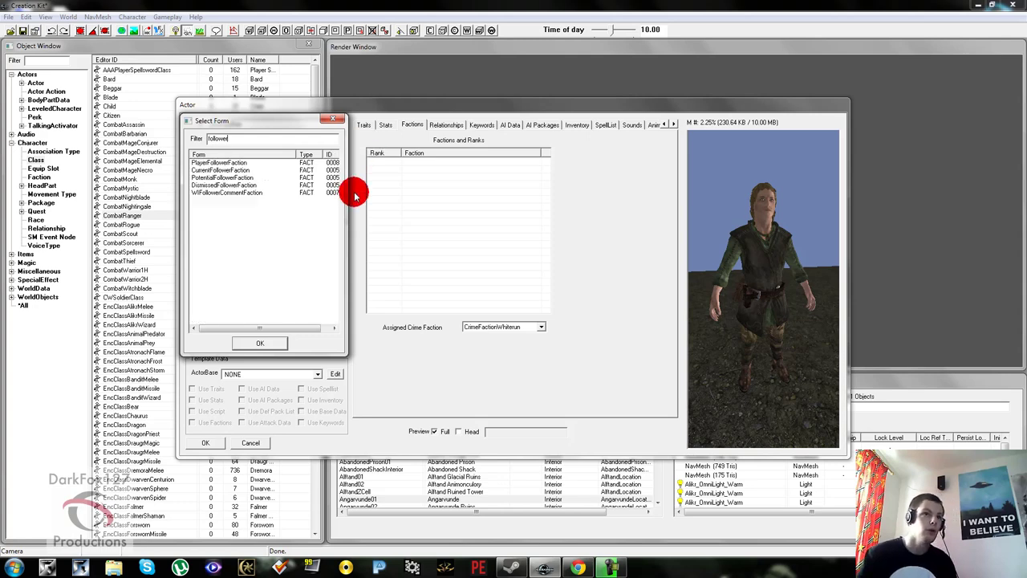
left_click(230, 170)
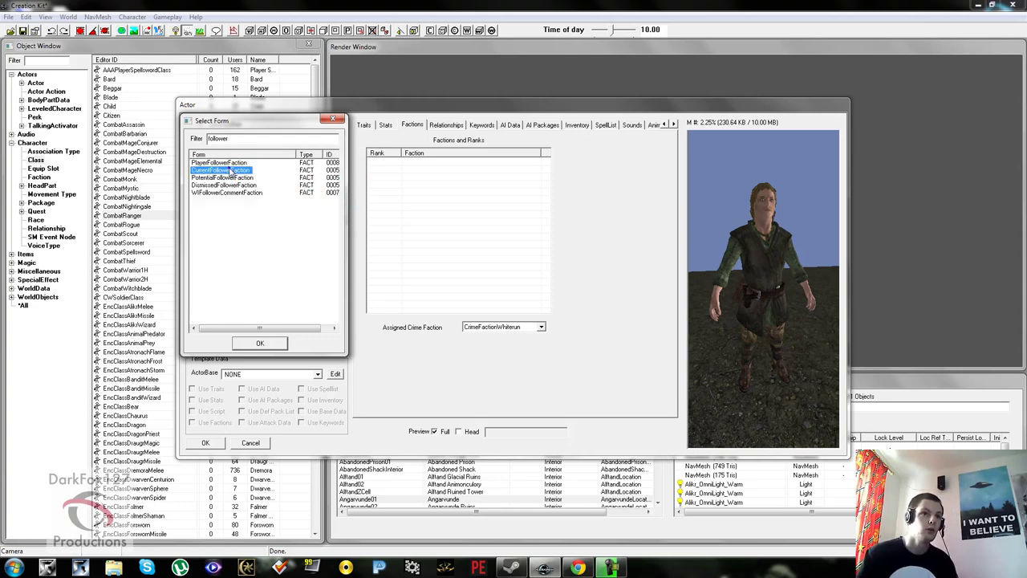
left_click(259, 343)
Step: Add PotentialFollowerFaction to the actor, filtering the available factions by "follower"
right_click(397, 204)
left_click(422, 224)
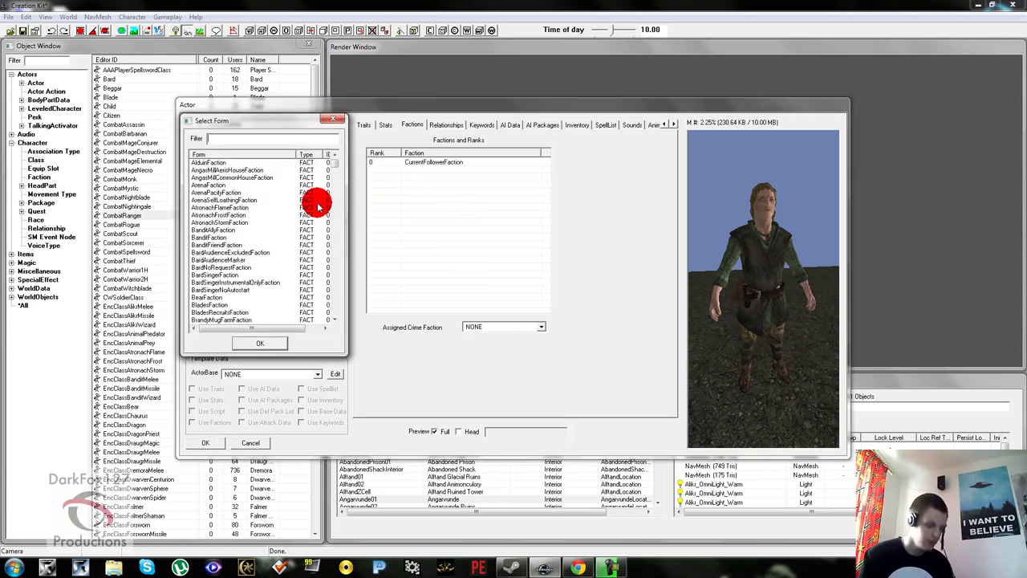
type("follower")
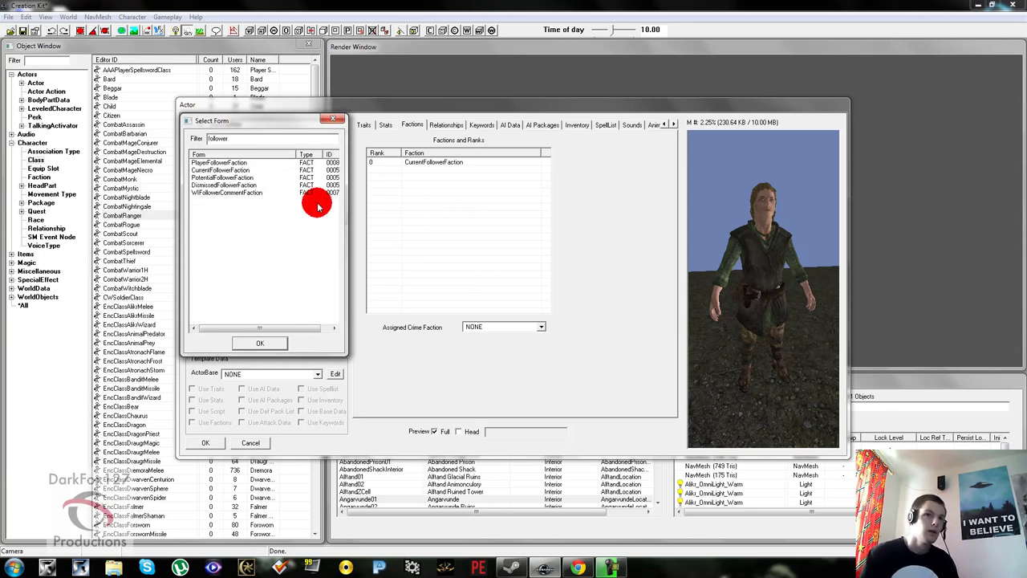
left_click(223, 178)
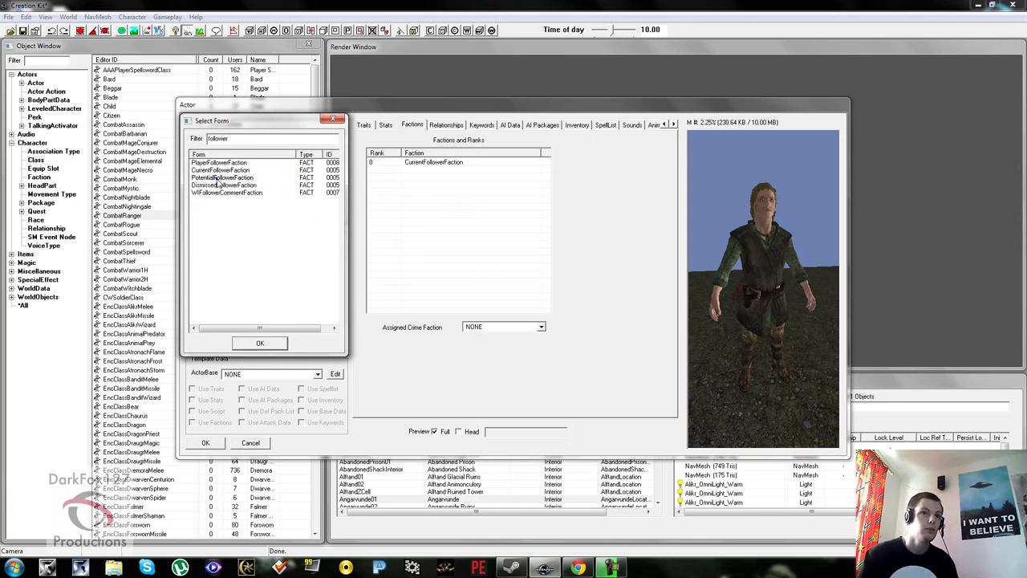
left_click(260, 342)
Step: Set the actor's rank in CurrentFollowerFaction to -1
left_click(421, 162)
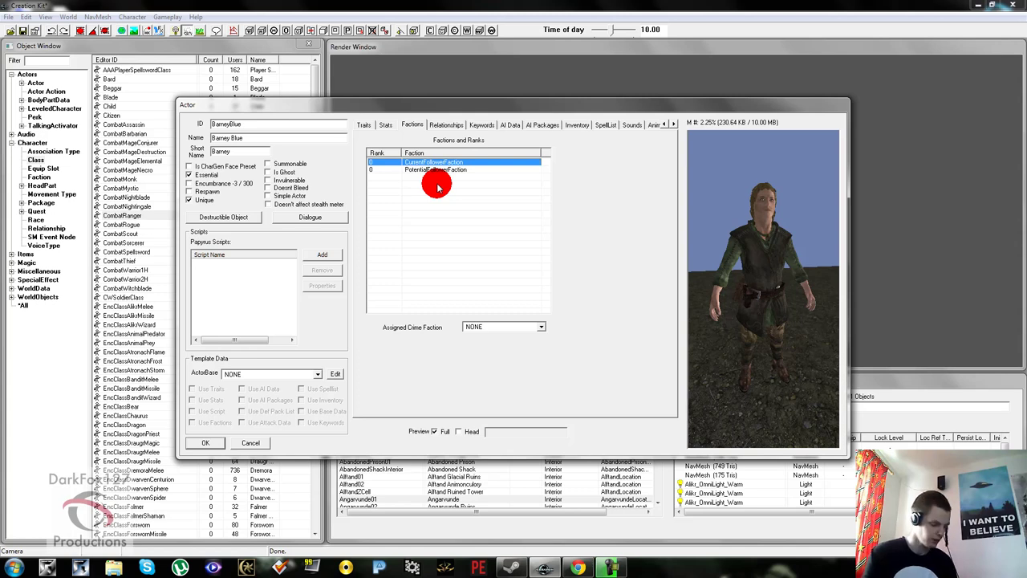
key("F2")
type("-1")
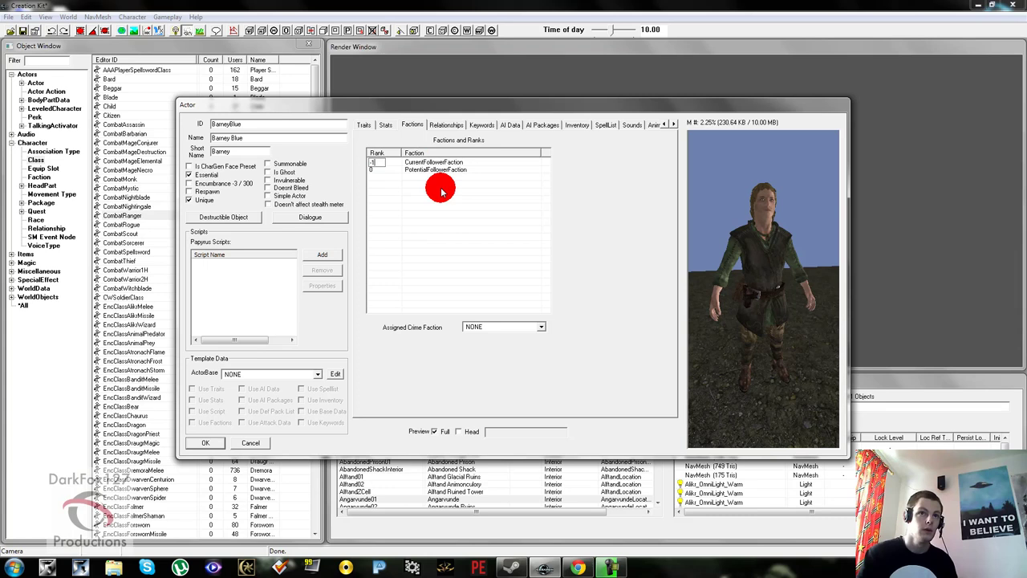
key("Return")
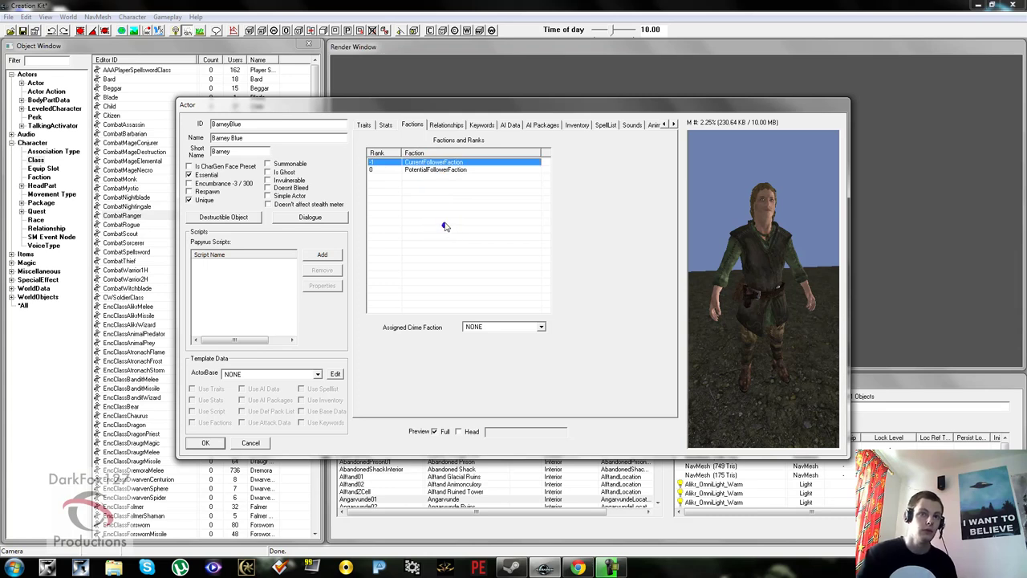
Step: Add PotentialMarriageFaction to the actor, filtering the available factions by "marriage"
left_click(421, 170)
left_click(423, 191)
right_click(423, 192)
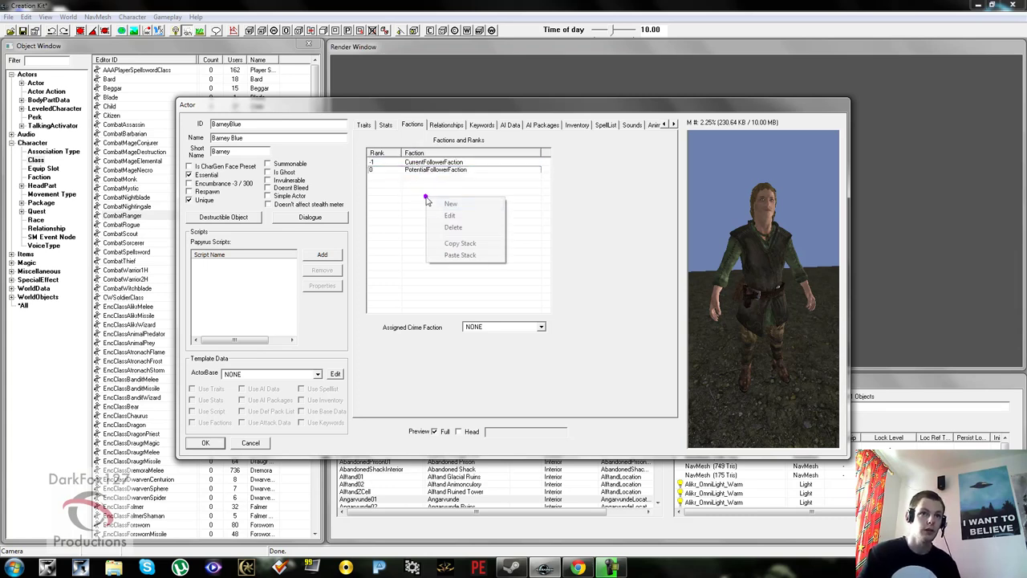
left_click(435, 203)
type("marriage")
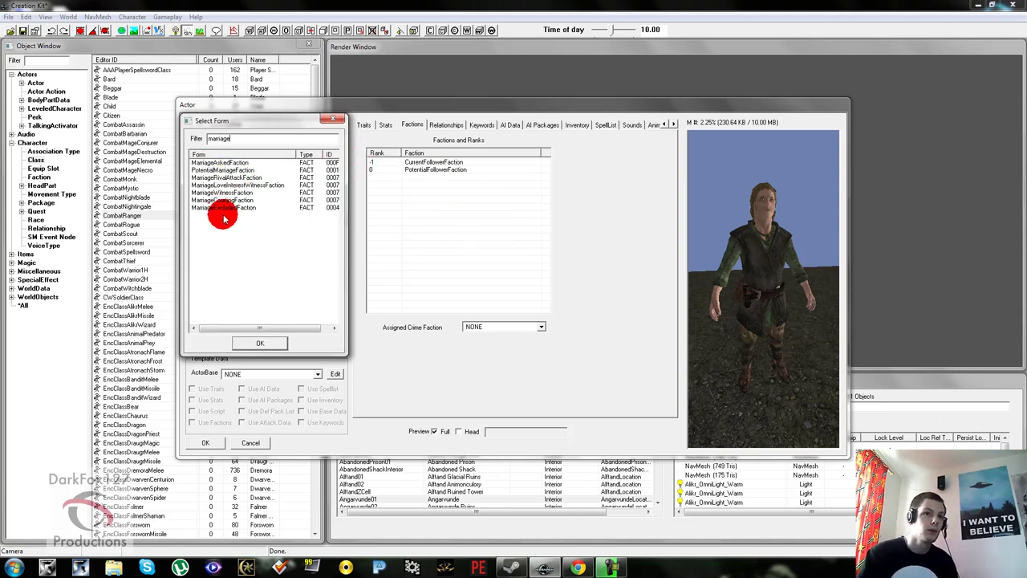
left_click(222, 170)
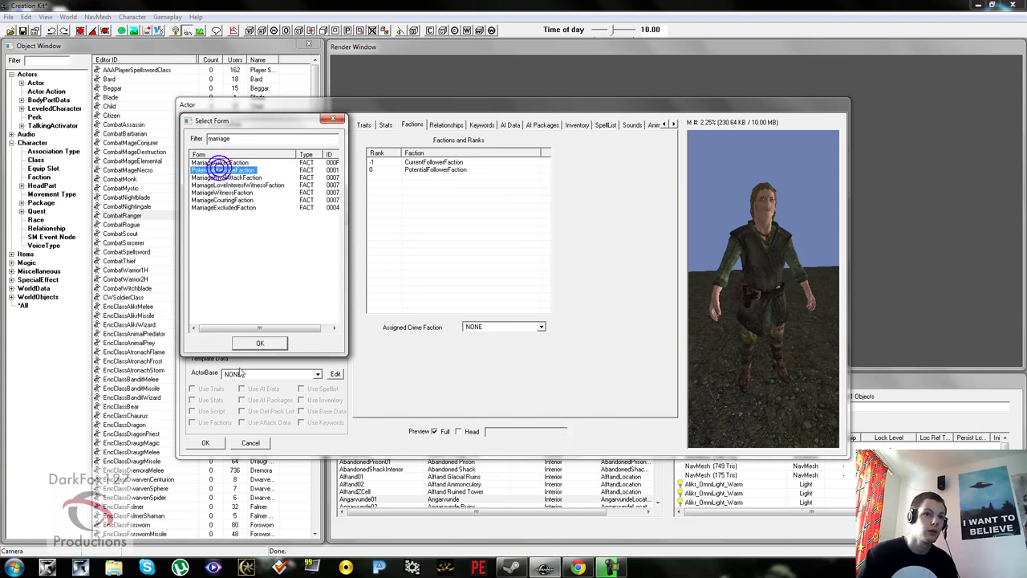
left_click(261, 344)
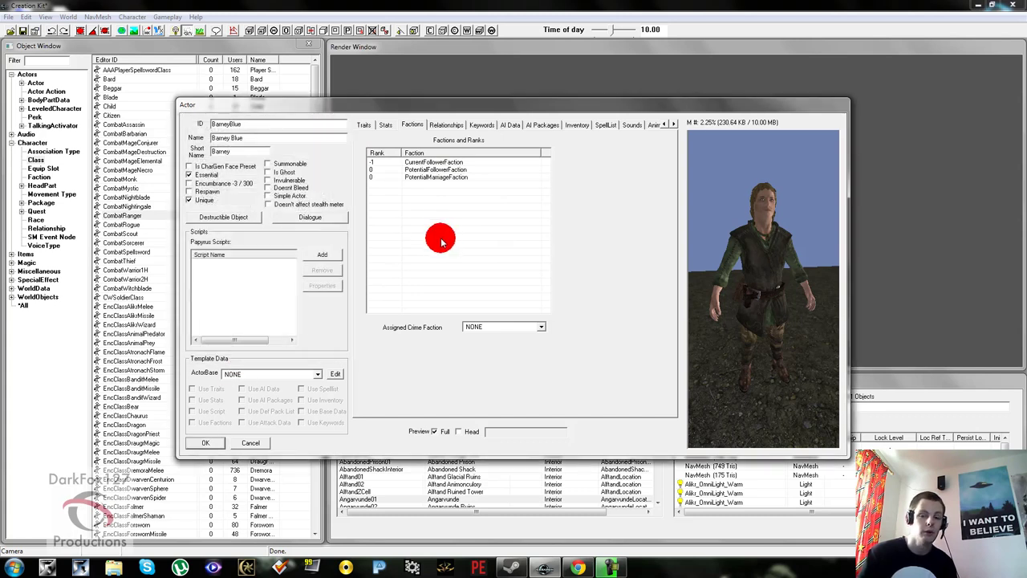
Step: Start adding another faction and look through the available factions filtered by "crime"
left_click(455, 203)
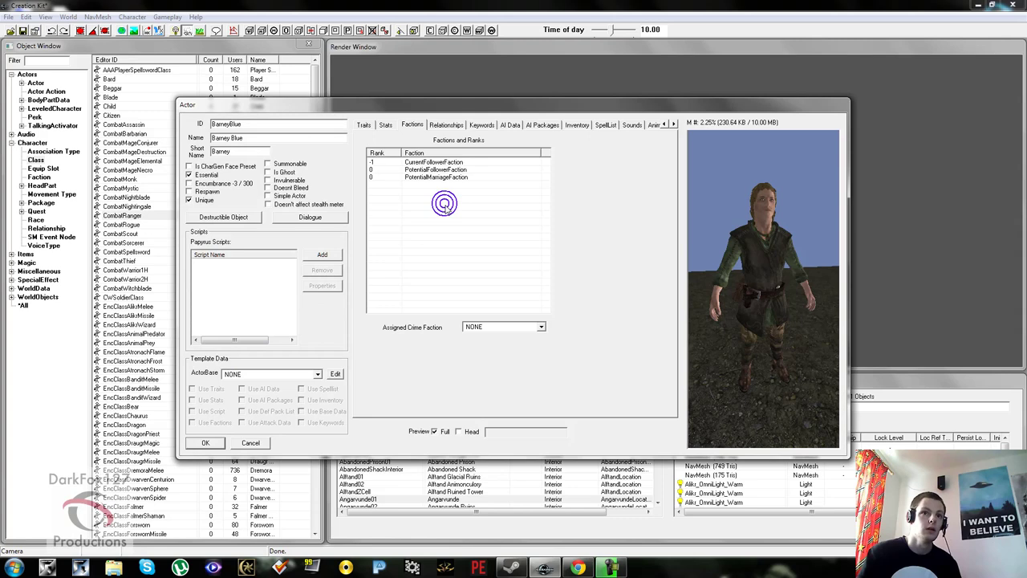
right_click(481, 245)
left_click(486, 259)
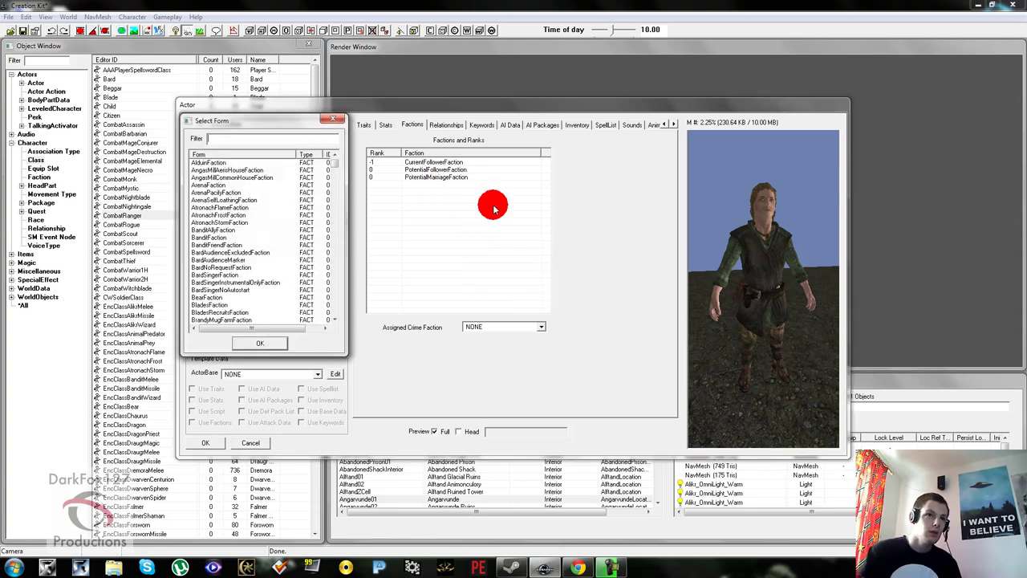
type("d")
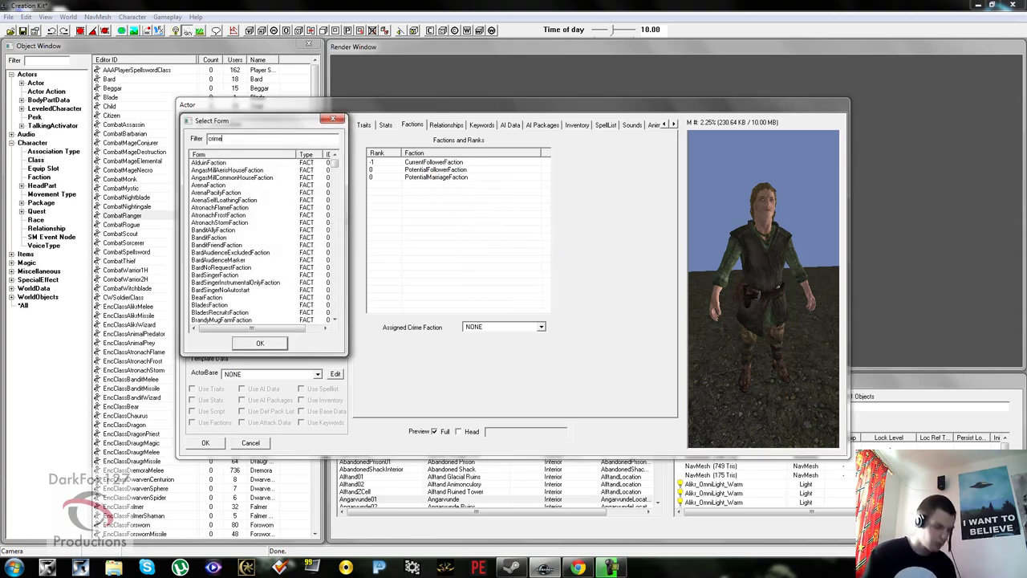
scroll(287, 230, "down", 3)
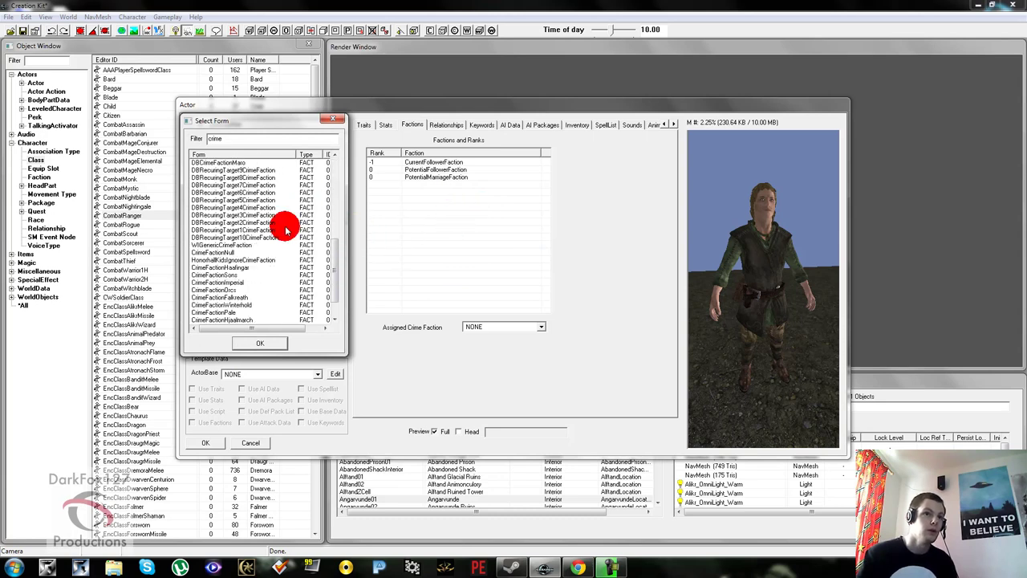
scroll(277, 231, "down", 1)
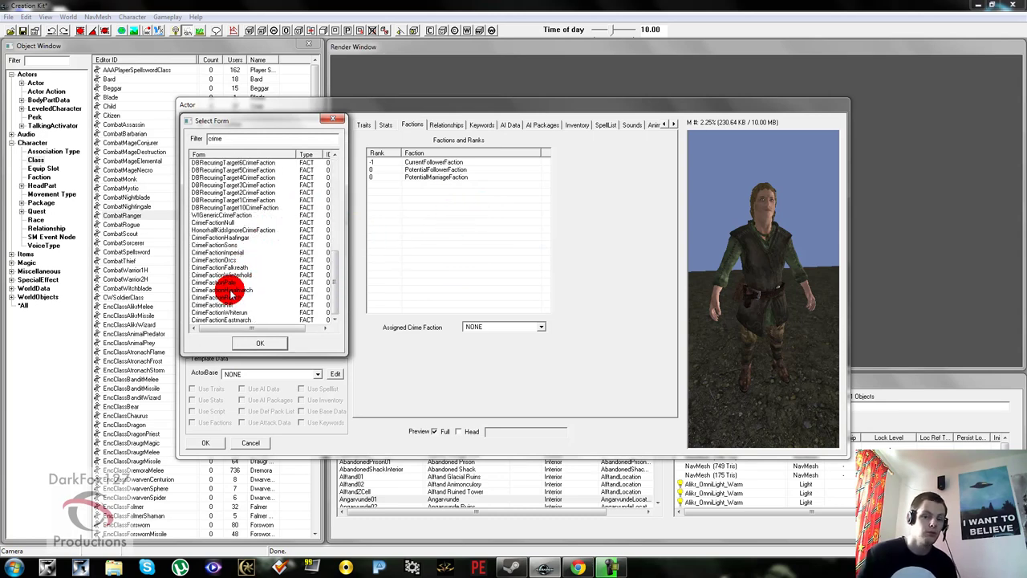
scroll(228, 303, "up", 1)
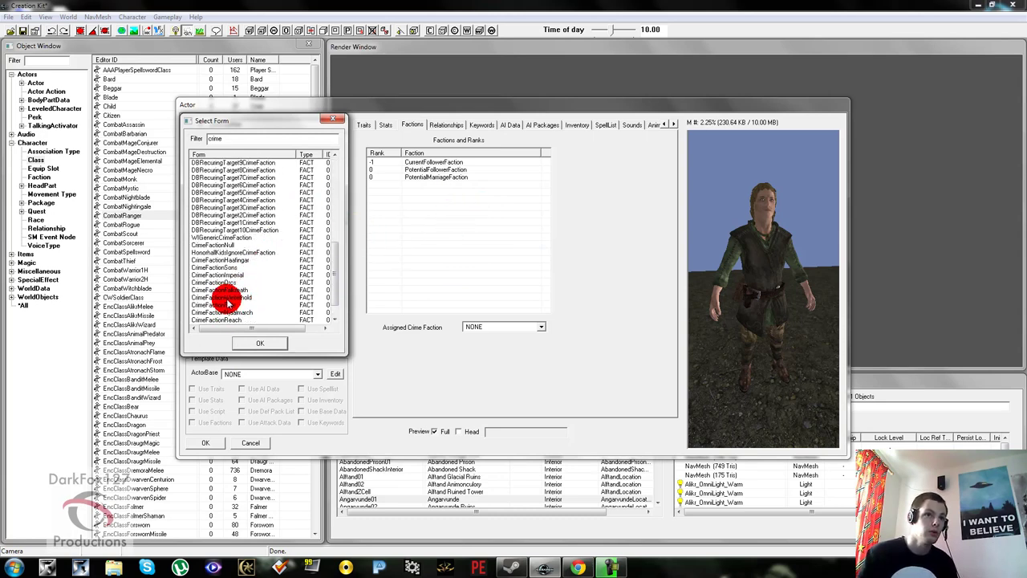
scroll(224, 292, "up", 8)
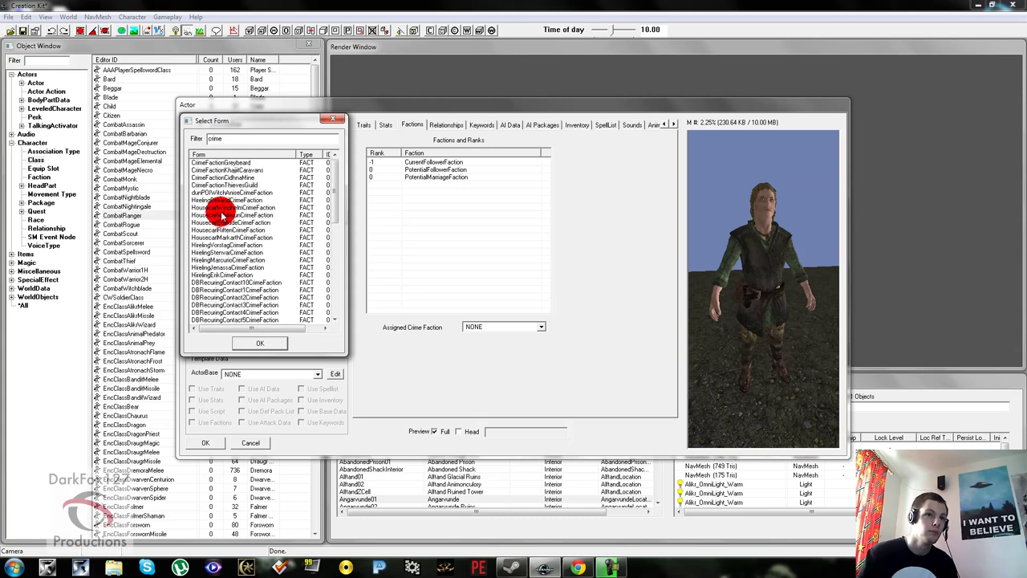
Step: Look up CrimeFactionWhiterun among the factions filtered by "whiterun" and close the selection without adding it
double_click(238, 139)
type("whiteru")
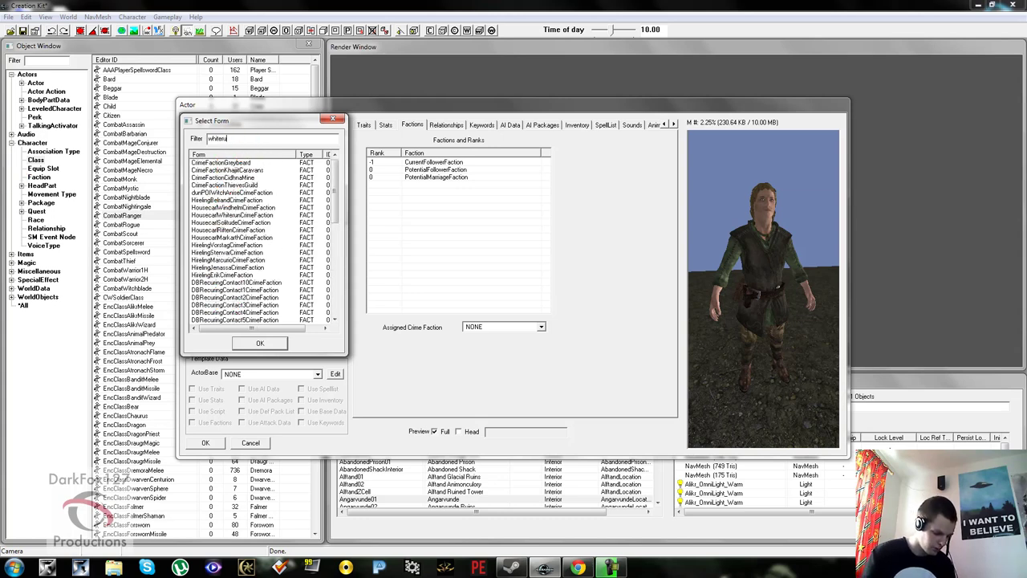
type("n")
scroll(261, 296, "down", 3)
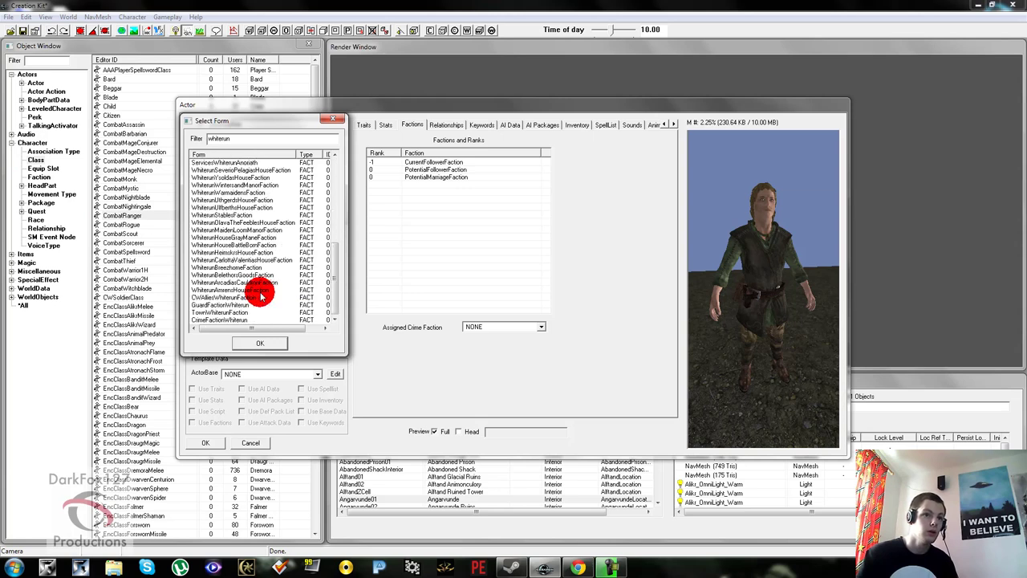
left_click(220, 319)
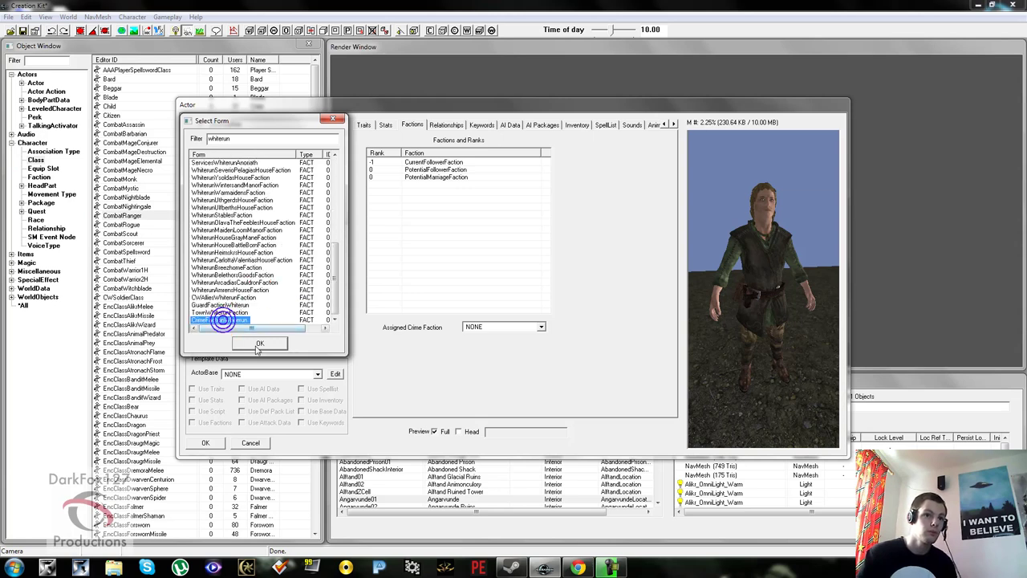
left_click(332, 118)
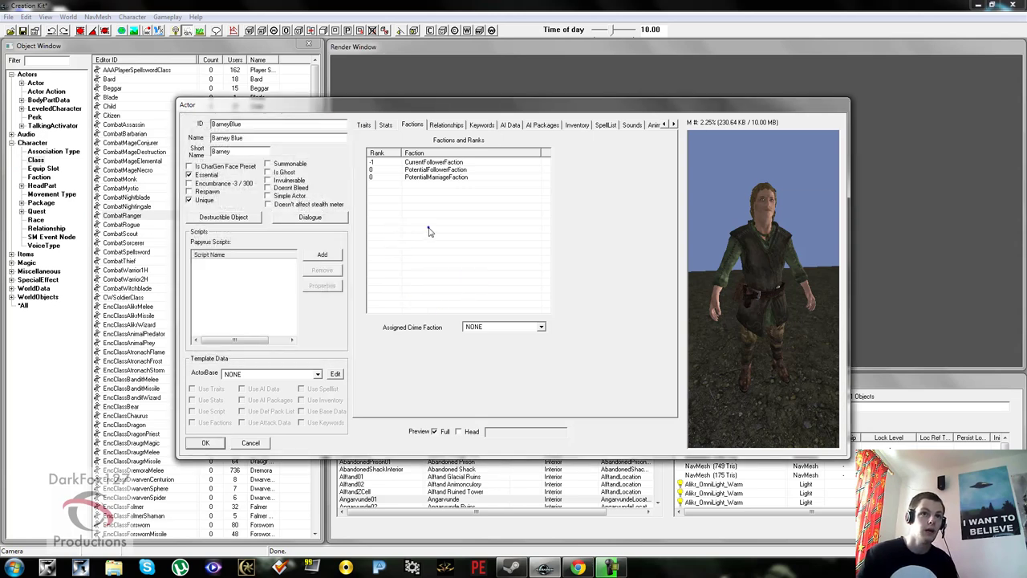
Step: Check the options for the actor's Assigned Crime Faction and keep NONE
right_click(431, 237)
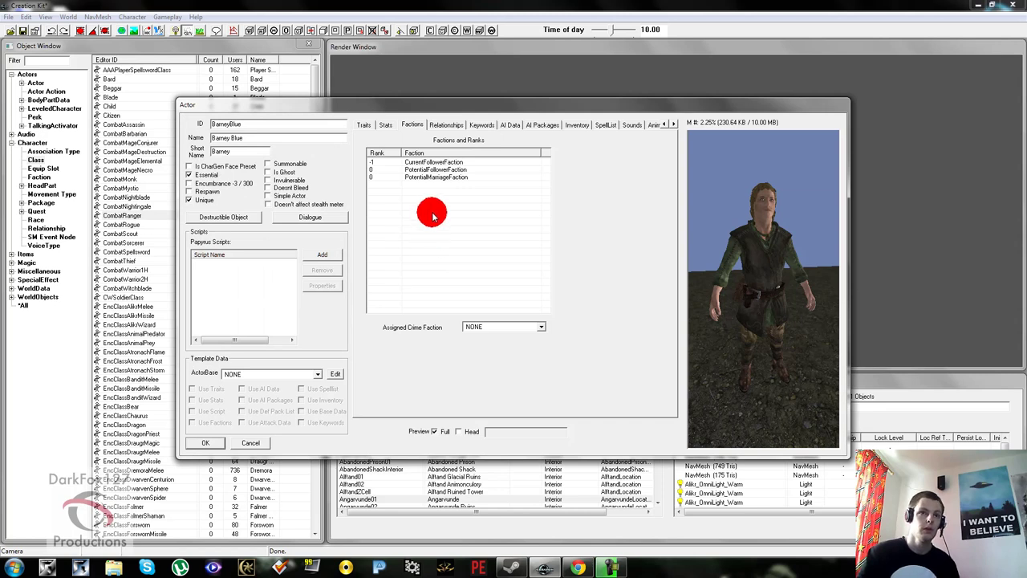
left_click(495, 327)
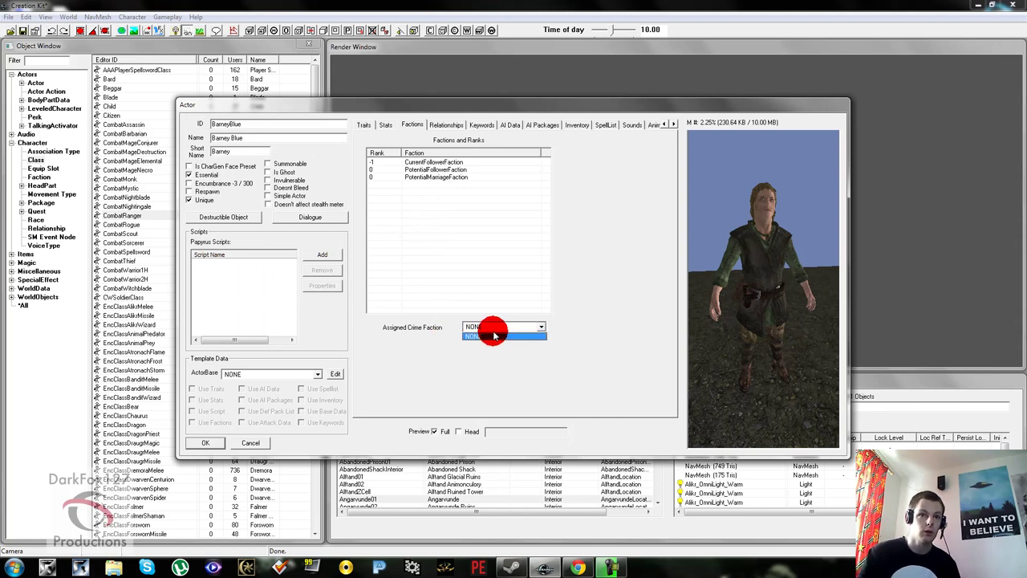
left_click(493, 335)
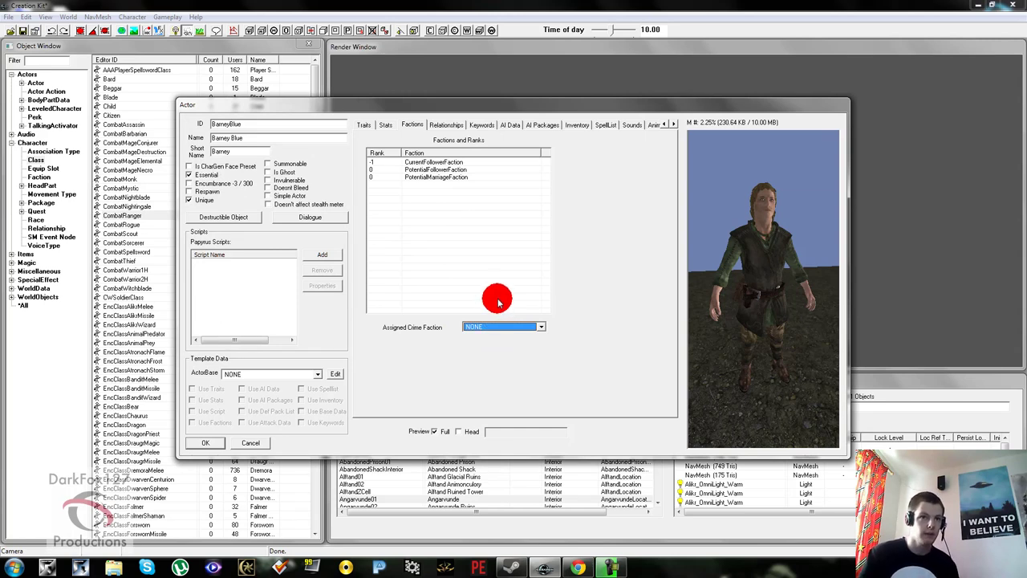
left_click(476, 227)
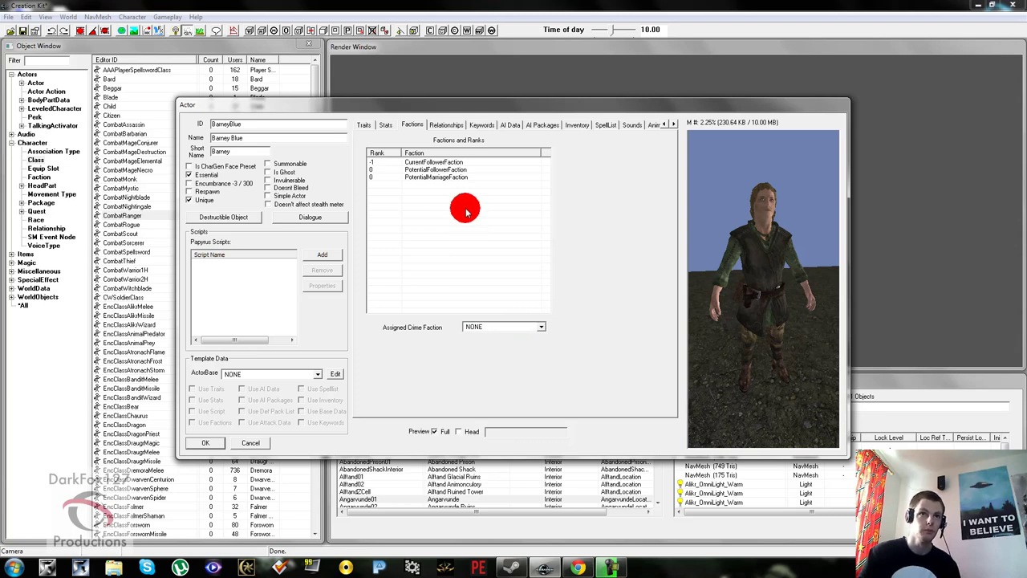
Step: Check the actor's relationships and save the actor, accepting the creation of a new form for BarneyBlue
left_click(444, 125)
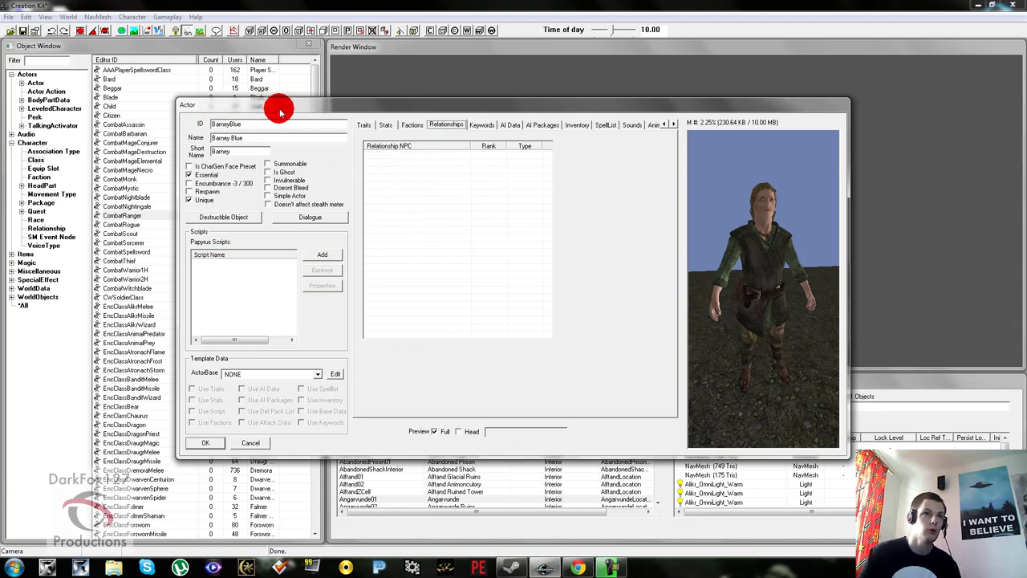
left_click(198, 435)
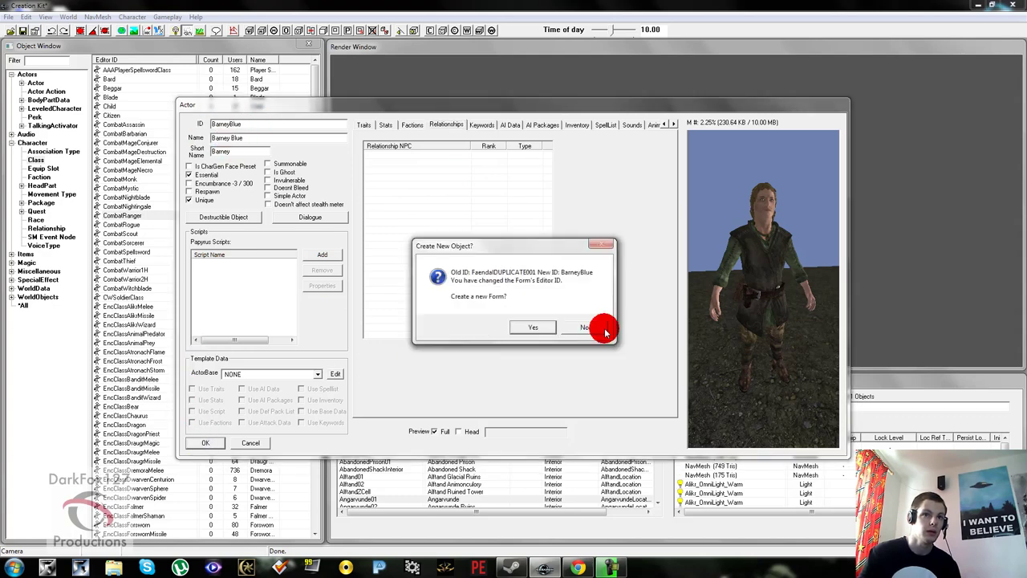
left_click(547, 320)
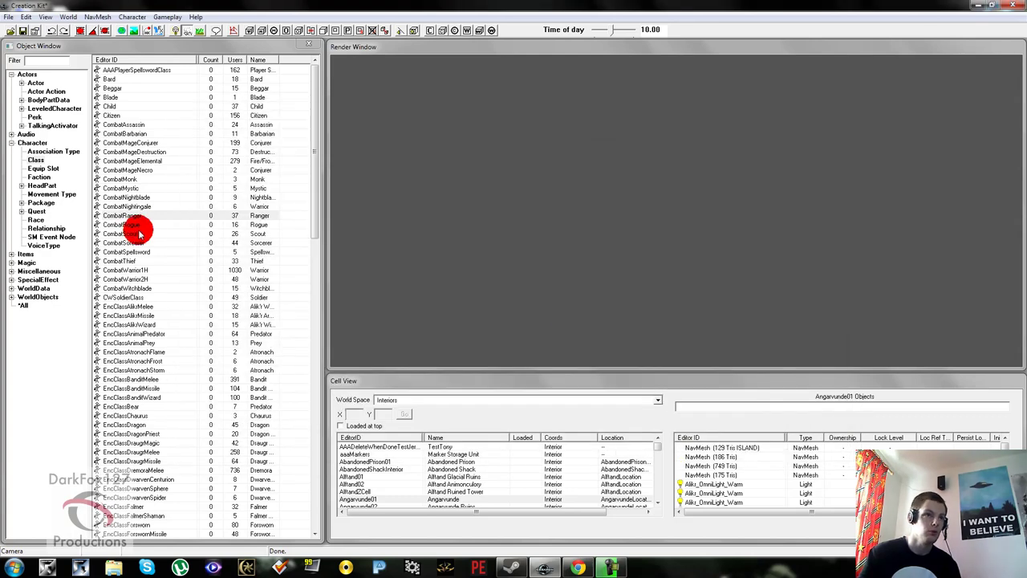
Step: Find BarneyBlue in the list of actors and reopen it for editing
left_click(35, 82)
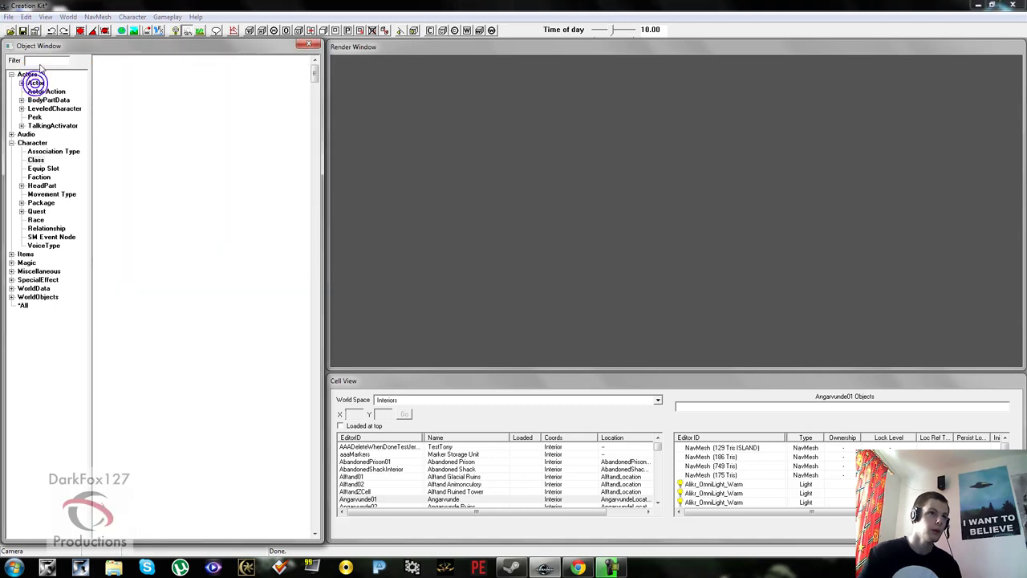
left_click(159, 143)
type("bar")
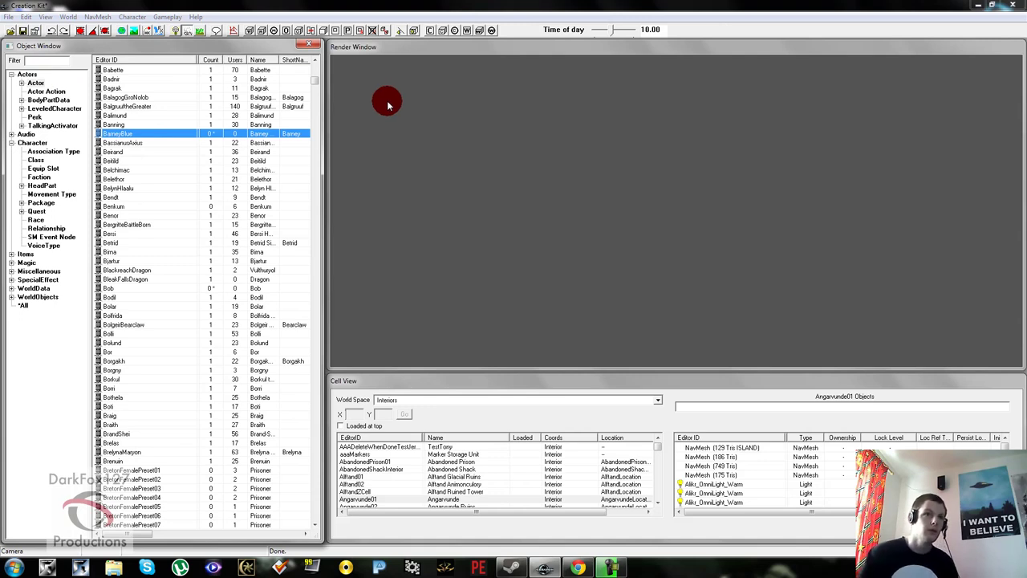
left_click(122, 143)
double_click(124, 135)
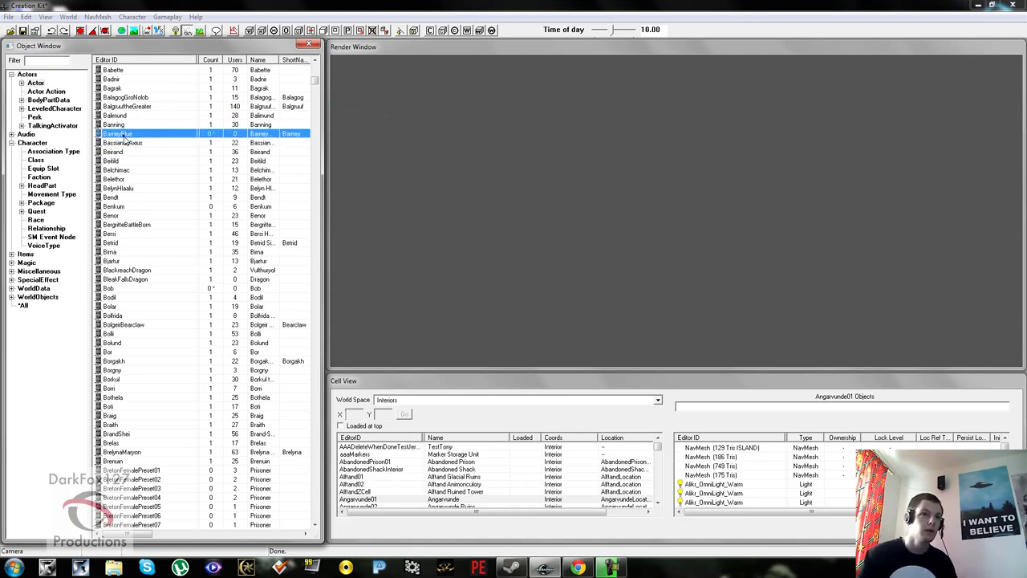
left_click_drag(318, 160, 320, 161)
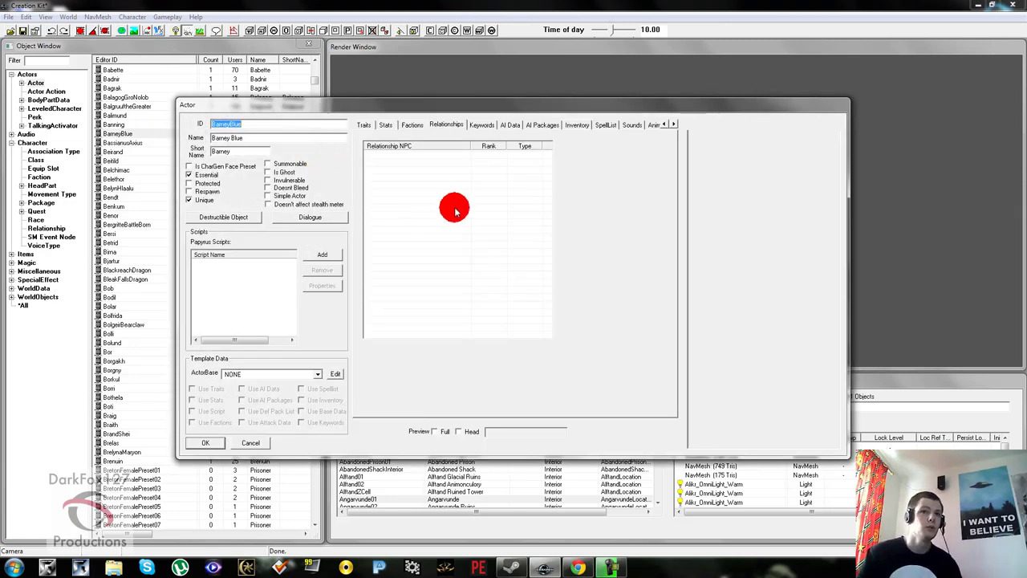
Step: Start a new relationship for the actor with the ID BarneyBlueRel, keeping BarneyBlue as Parent NPC and NONE as Association Type
left_click(455, 209)
right_click(432, 202)
left_click(441, 203)
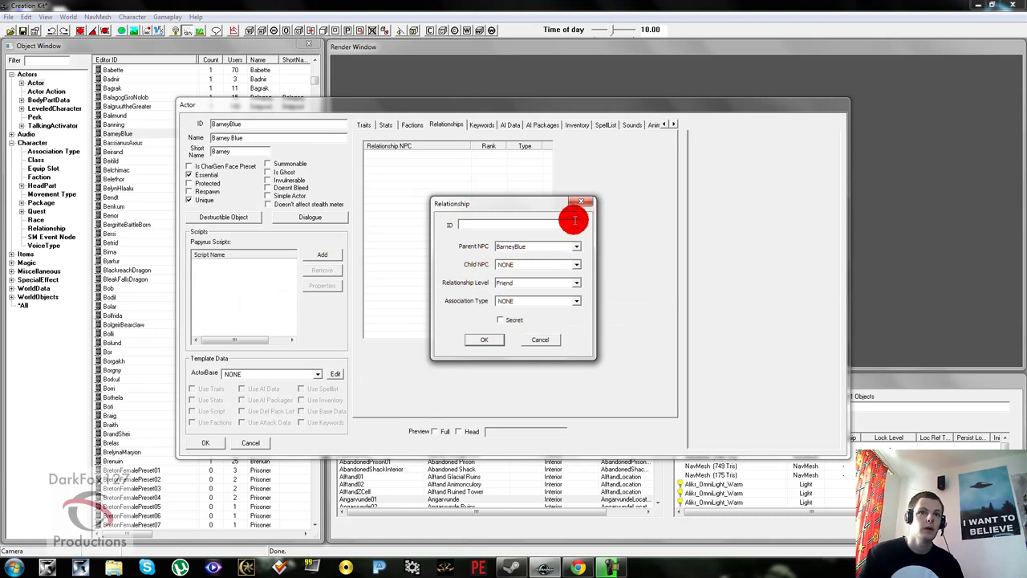
left_click(543, 250)
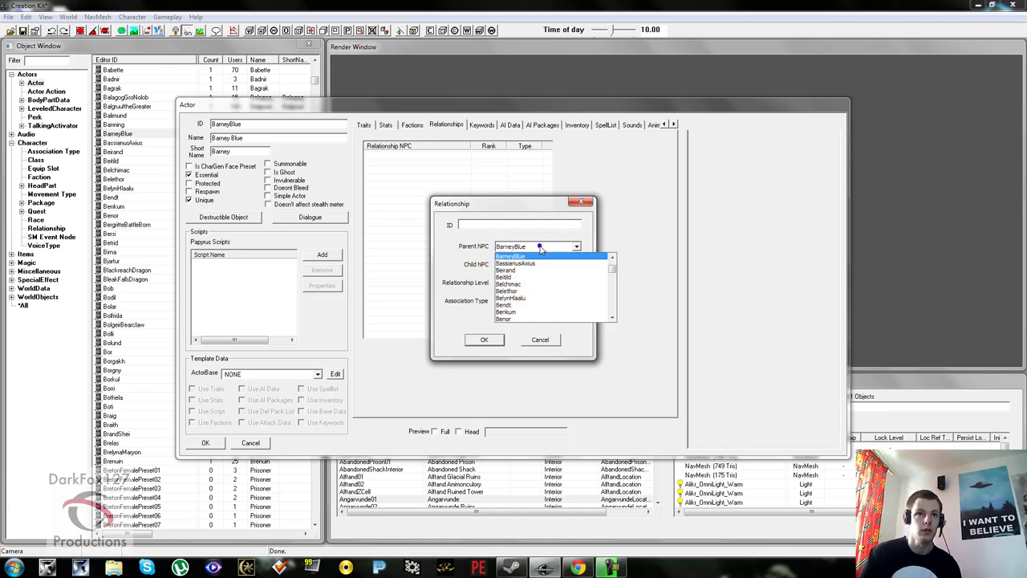
left_click(538, 245)
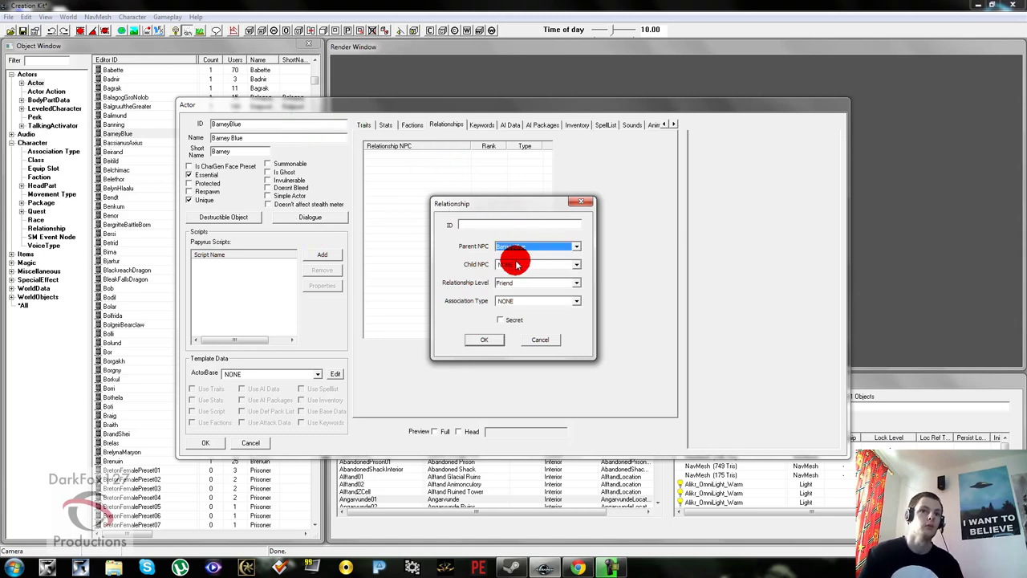
left_click(490, 226)
type("Barney Blue Re")
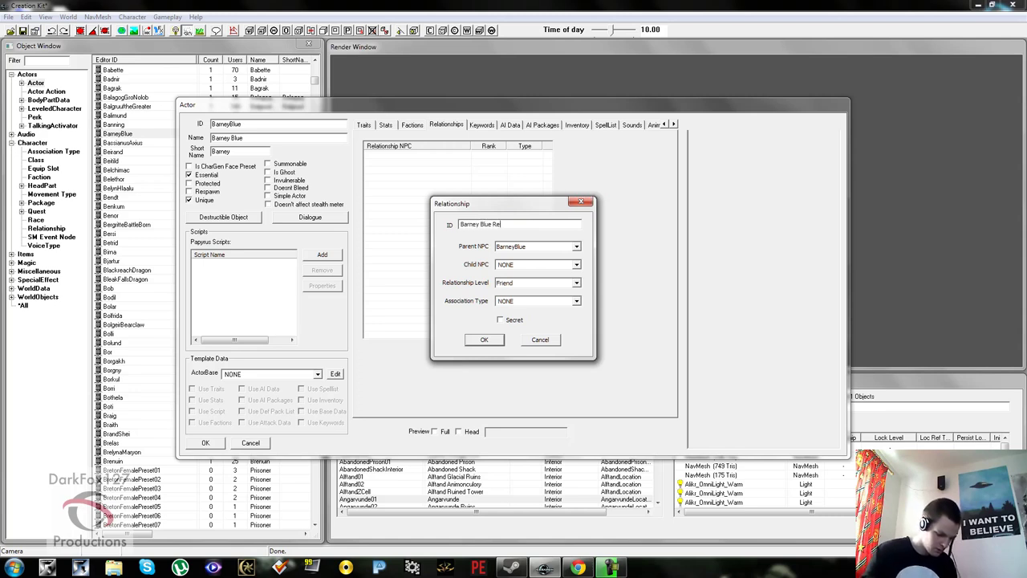
type("l")
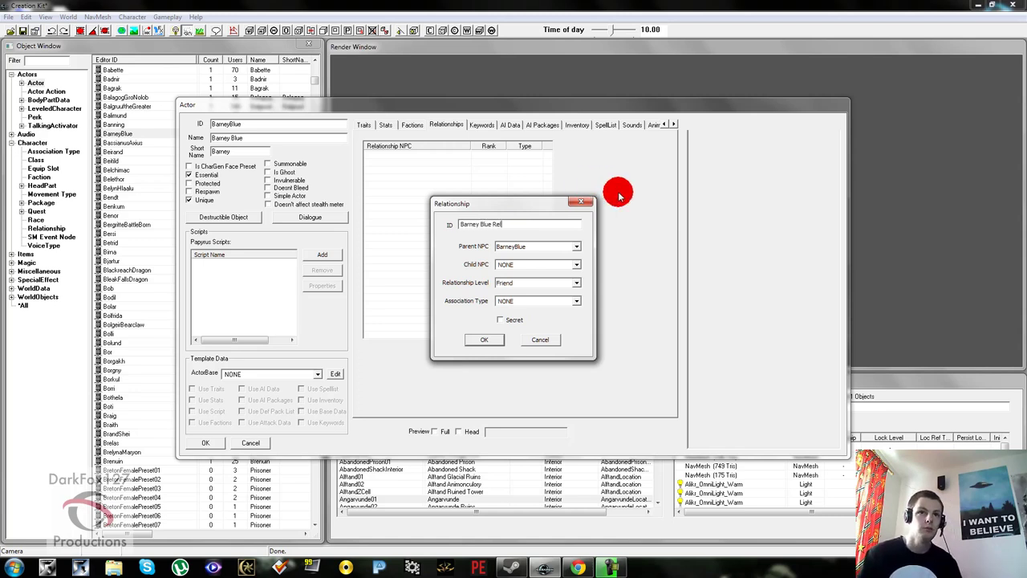
left_click(511, 301)
left_click(512, 303)
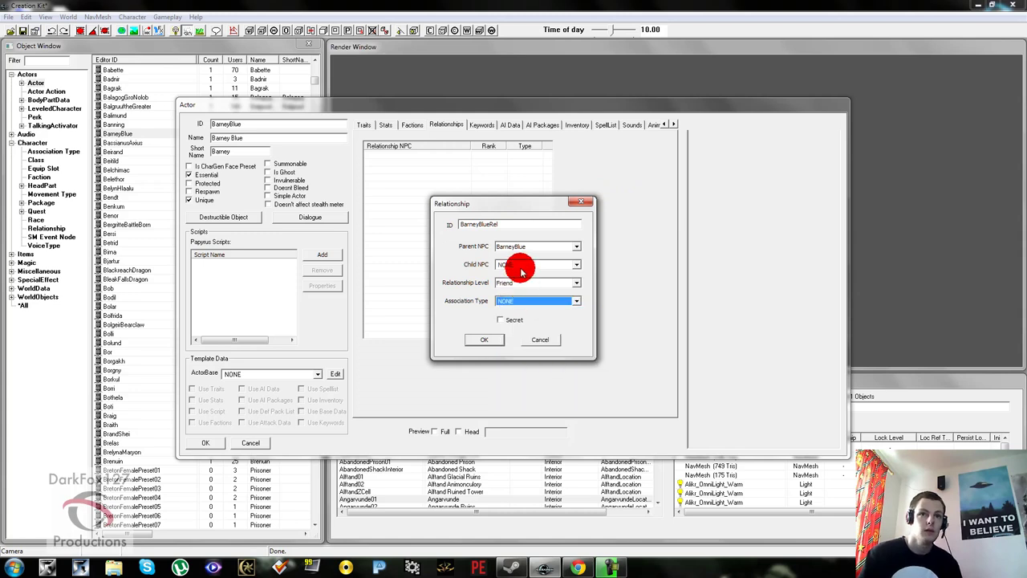
Step: Set the relationship's Child NPC to Player and its level to Ally, and add it to the actor
left_click(523, 265)
type("player")
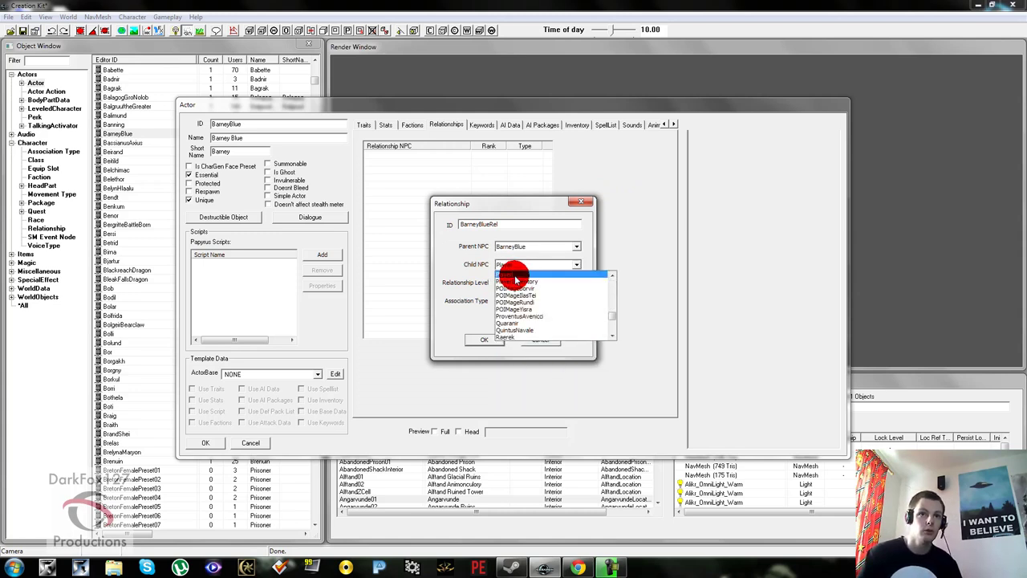
left_click(513, 275)
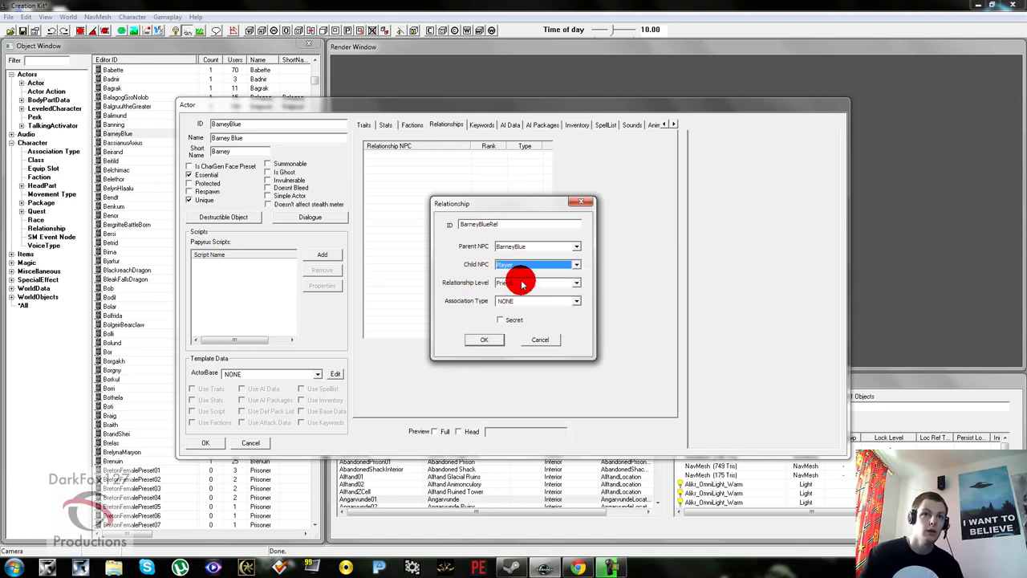
left_click(521, 284)
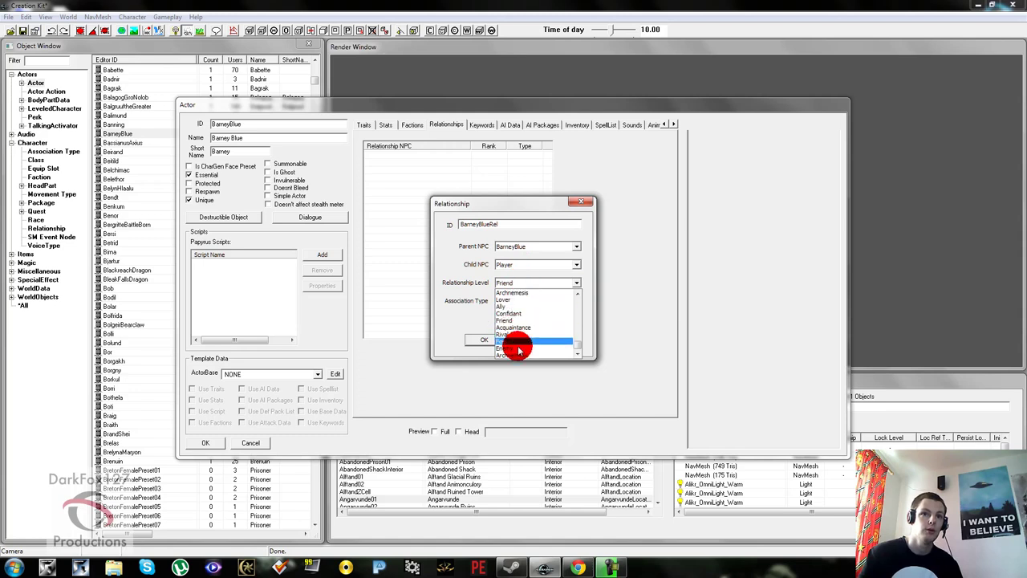
left_click(516, 303)
left_click(579, 285)
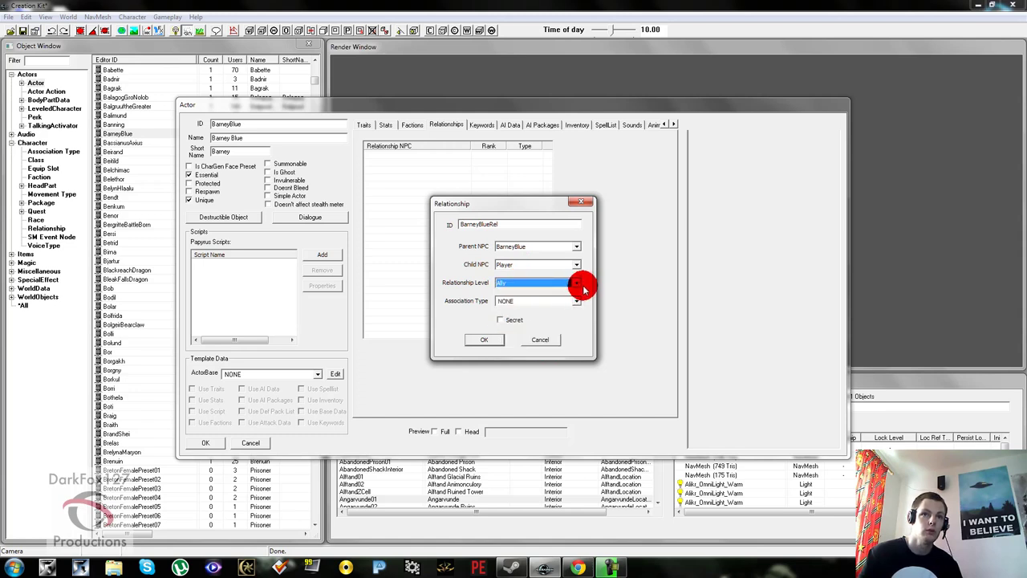
left_click(530, 308)
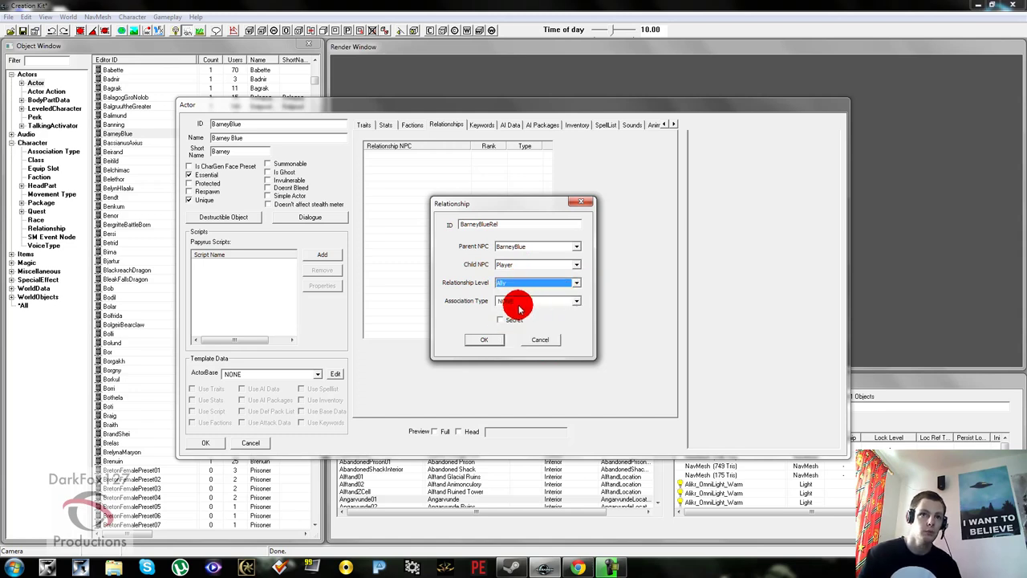
left_click(495, 341)
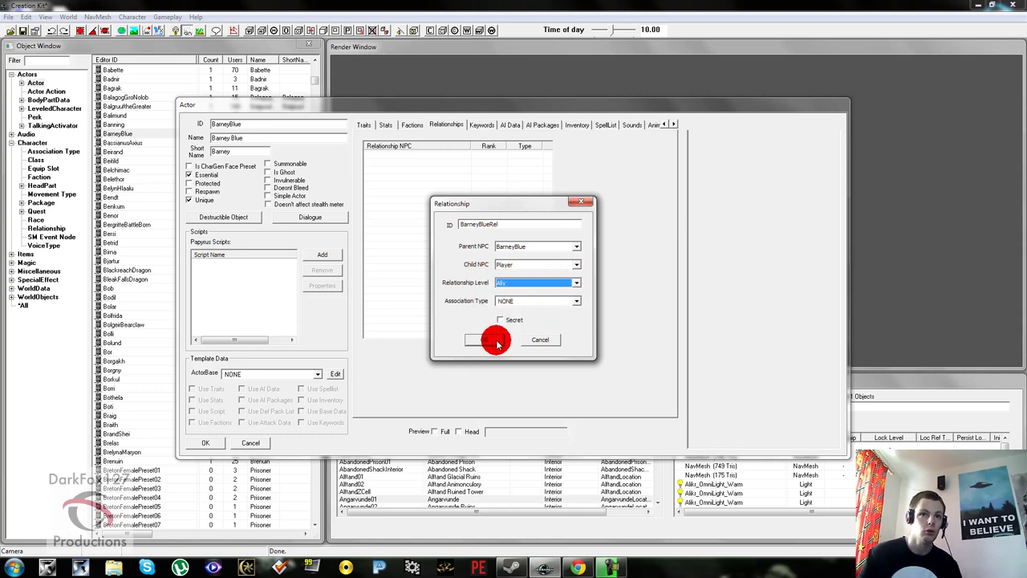
right_click(439, 205)
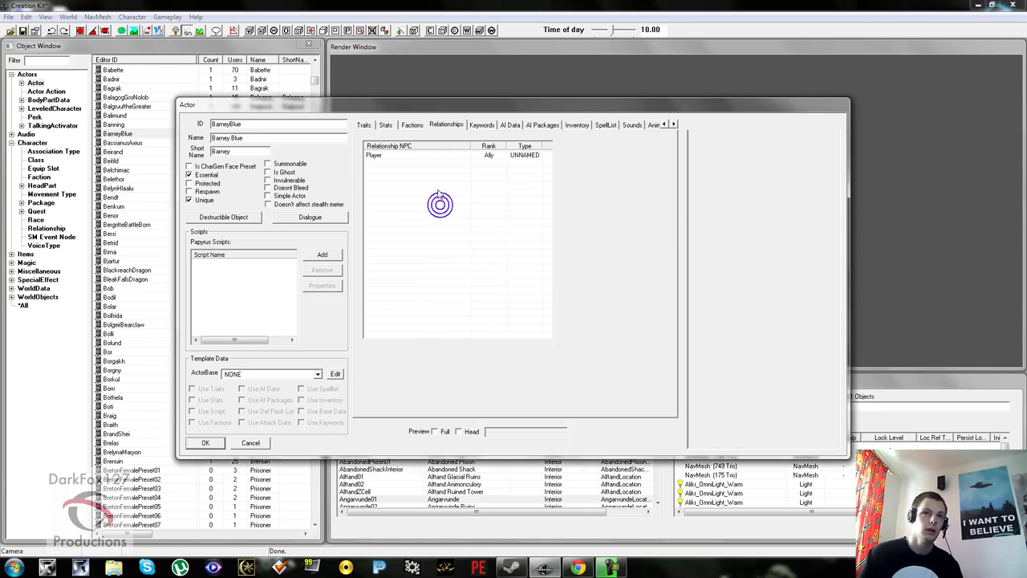
left_click(442, 171)
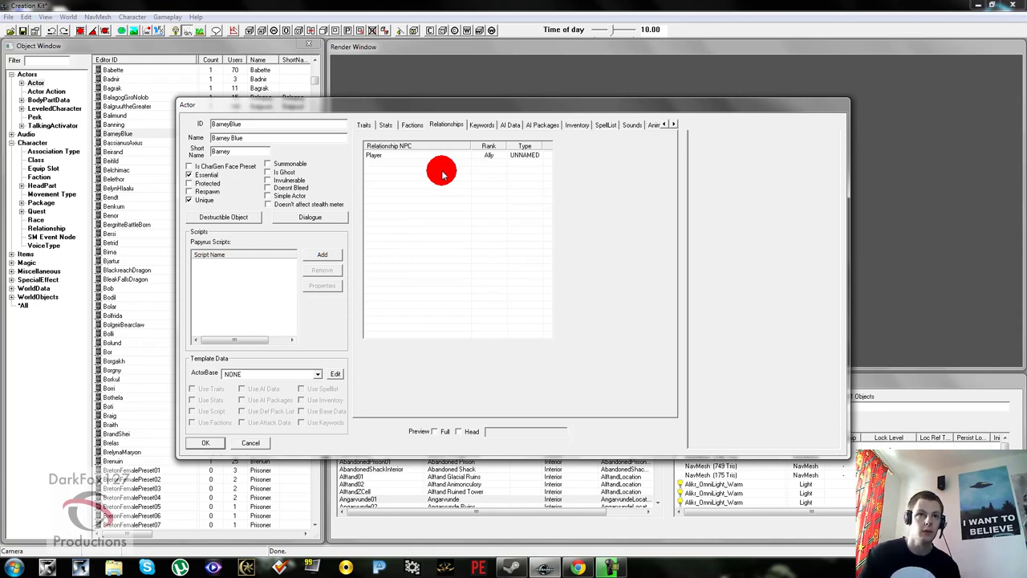
Step: Delete the quest-giver keyword from the actor's keywords
left_click(484, 127)
left_click(420, 173)
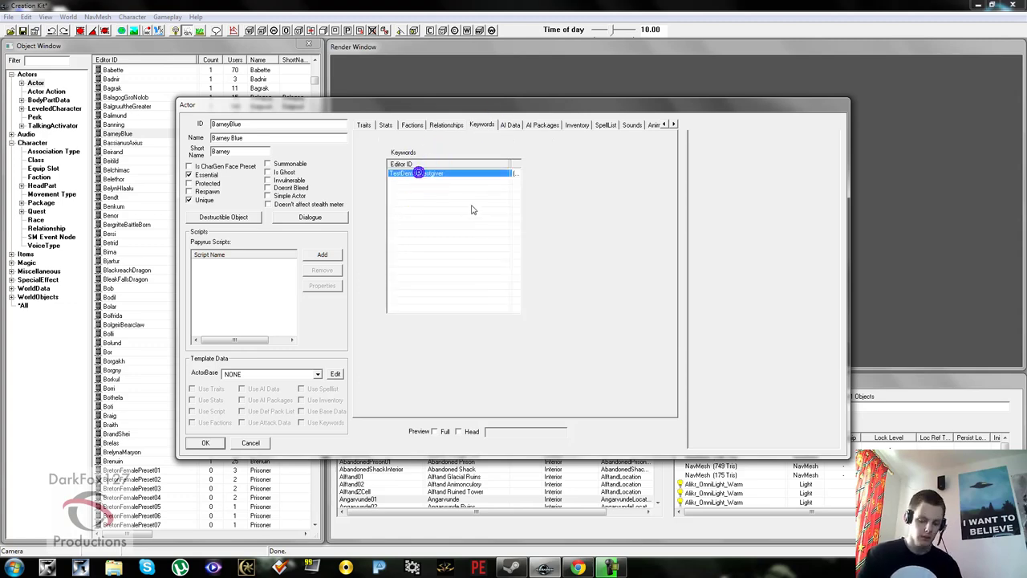
key("Delete")
Step: In the actor's AI attributes, set Aggression to Unaggressive and Mood to Neutral
left_click(508, 125)
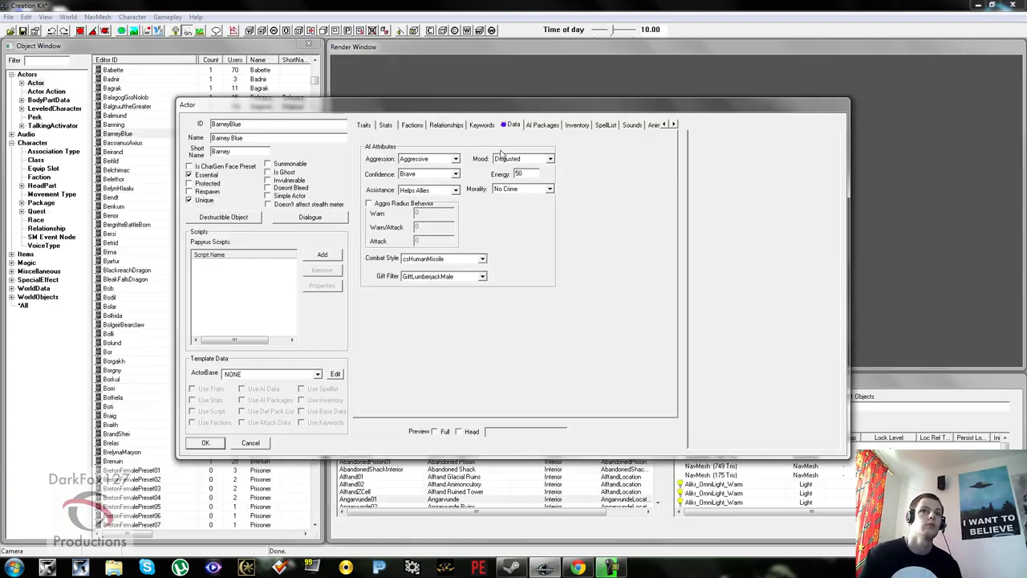
left_click(439, 158)
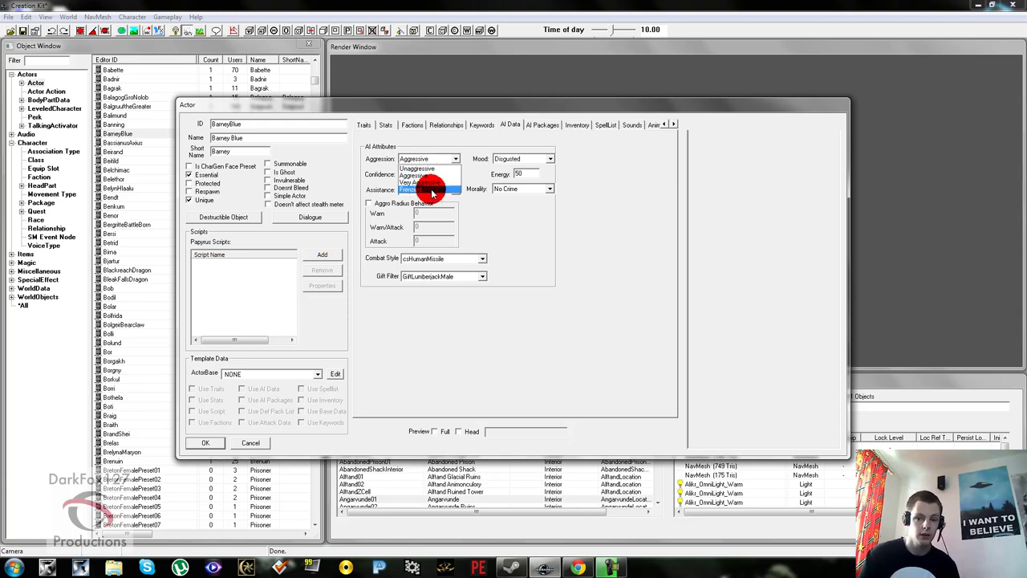
left_click(434, 169)
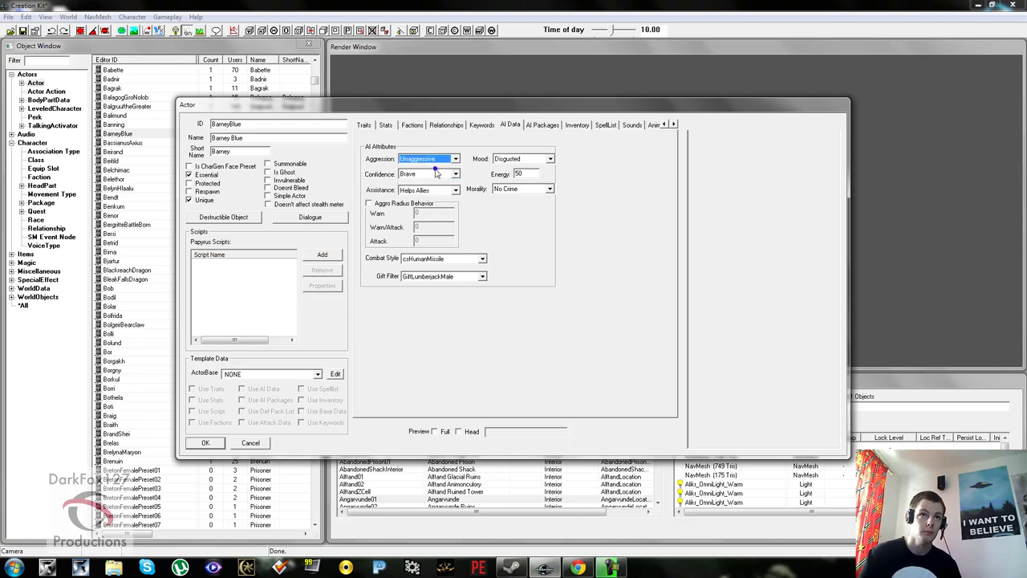
left_click(522, 161)
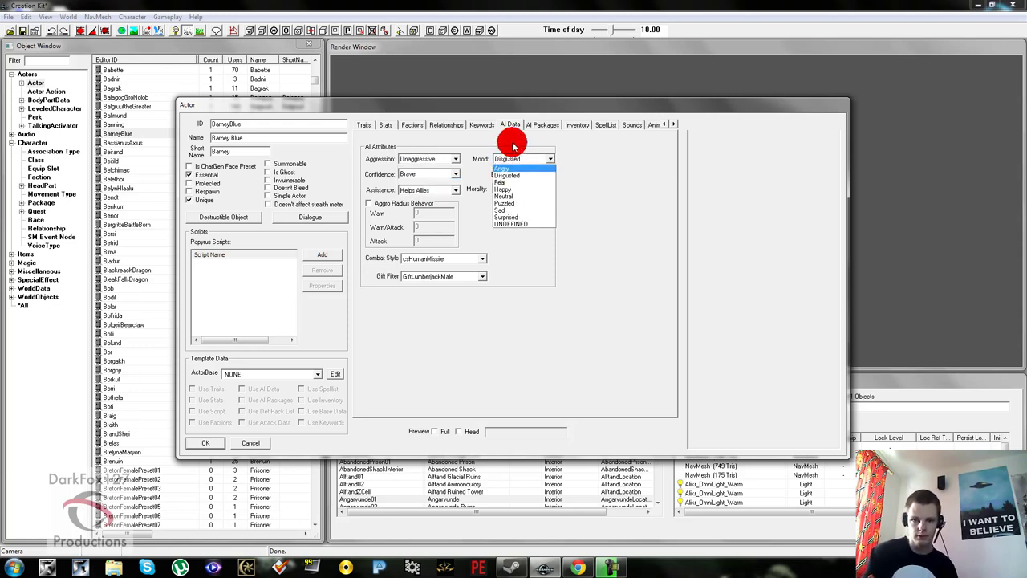
left_click(523, 196)
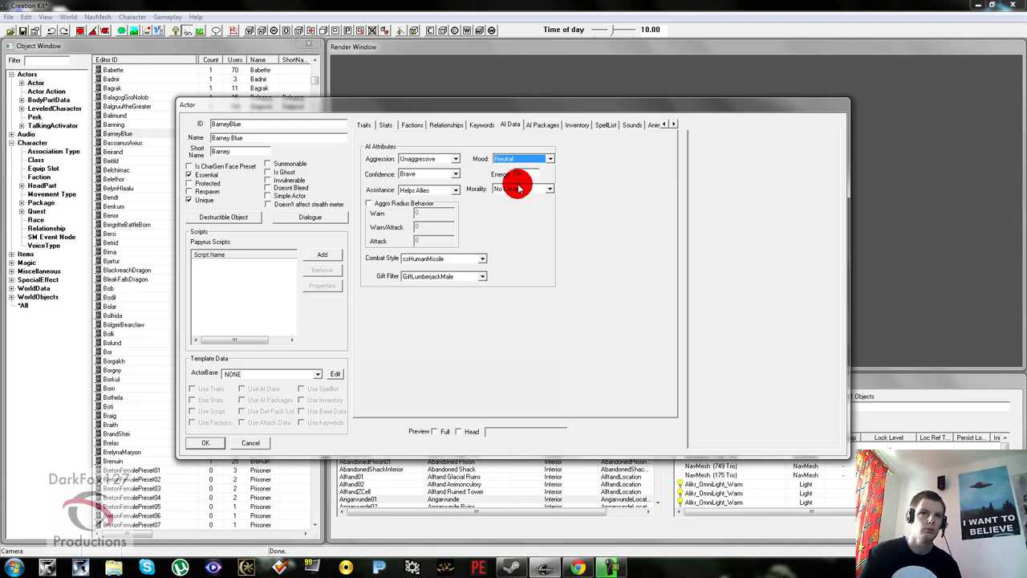
left_click(524, 173)
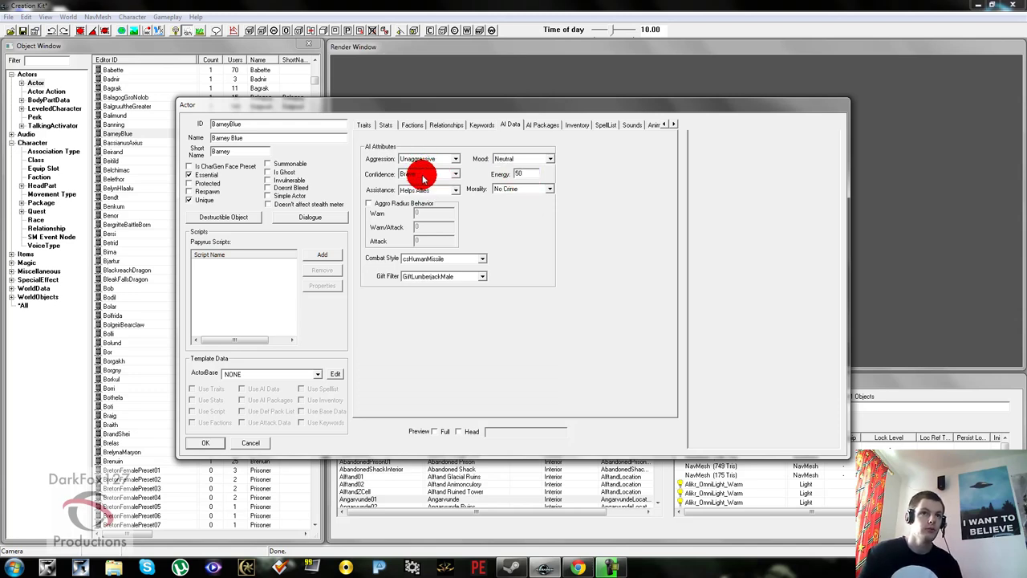
Step: Set the actor's Confidence to Foolhardy and Assistance to Helps Friends and Allies
left_click(422, 174)
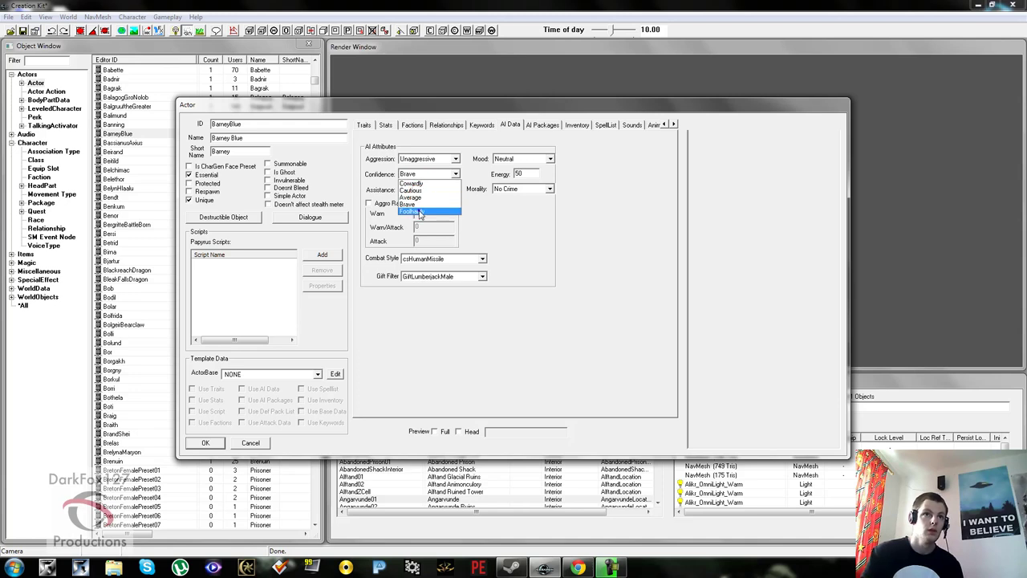
left_click(418, 211)
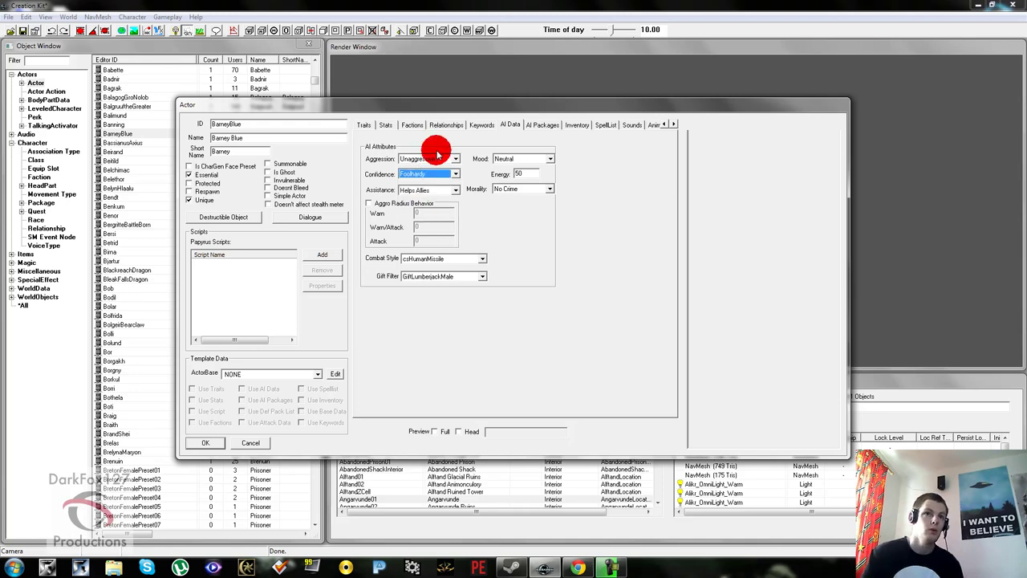
left_click(441, 190)
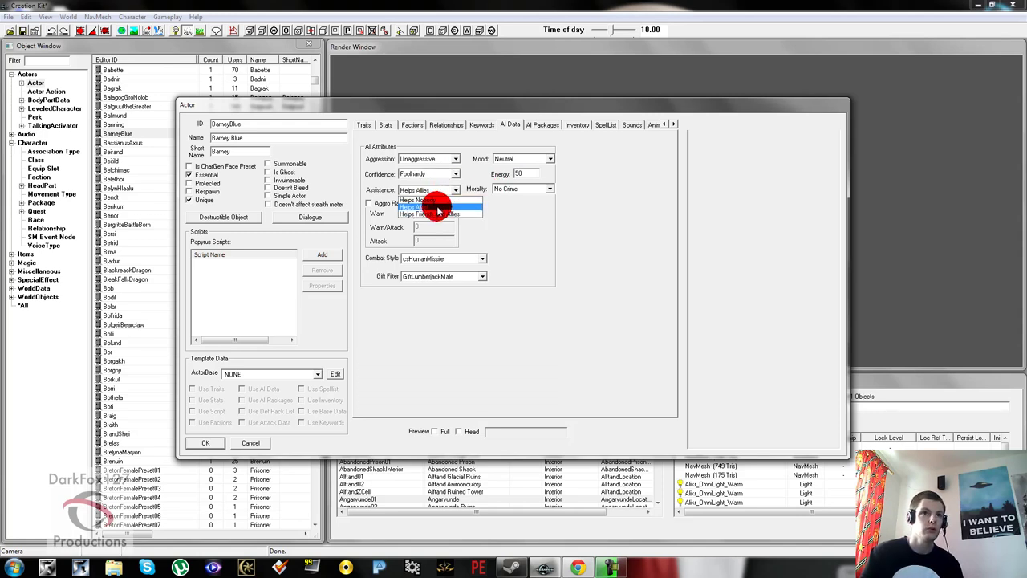
left_click_drag(437, 210, 438, 213)
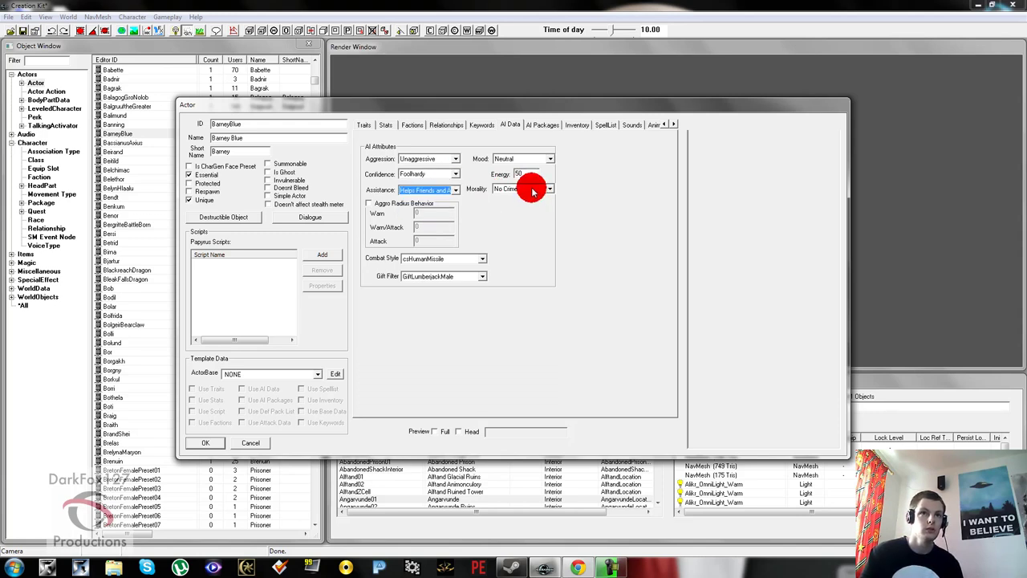
Step: Check the Morality options for the actor and keep No Crime
left_click(531, 188)
left_click_drag(531, 187, 533, 191)
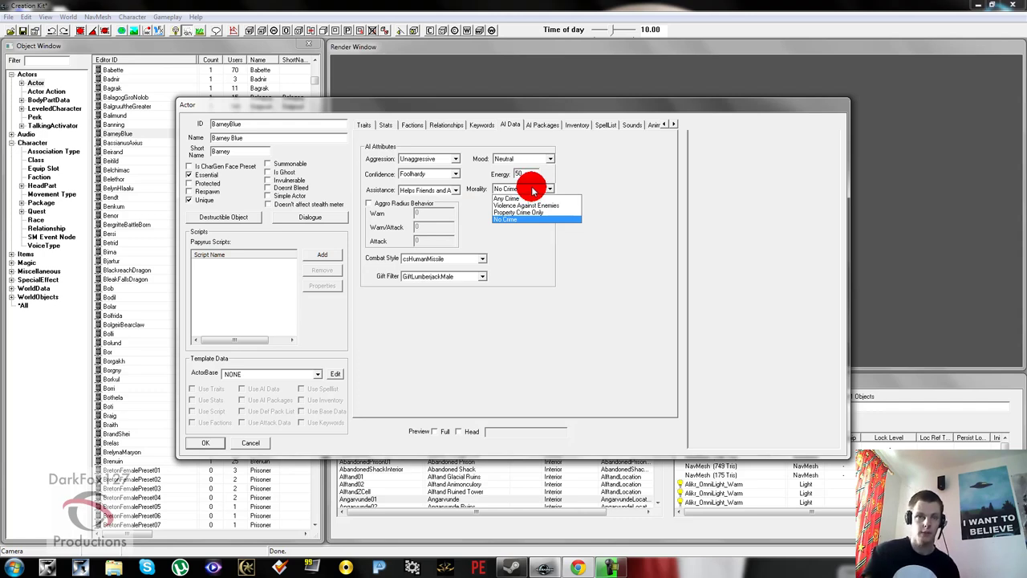
left_click_drag(533, 191, 531, 200)
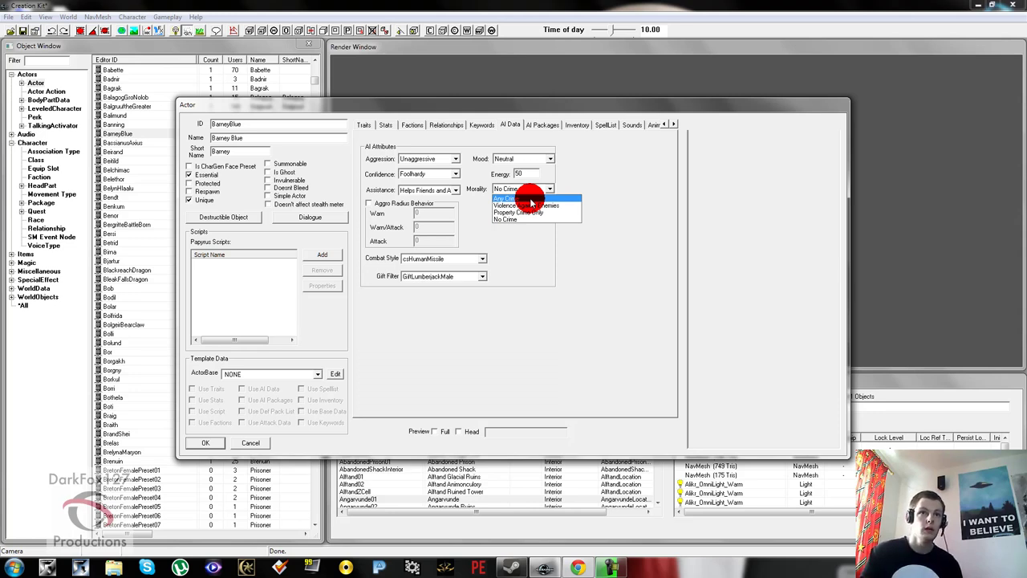
mouse_move(531, 203)
left_mouse_down()
mouse_move(542, 217)
mouse_move(536, 203)
mouse_move(552, 199)
mouse_move(534, 219)
left_mouse_up()
left_click(454, 181)
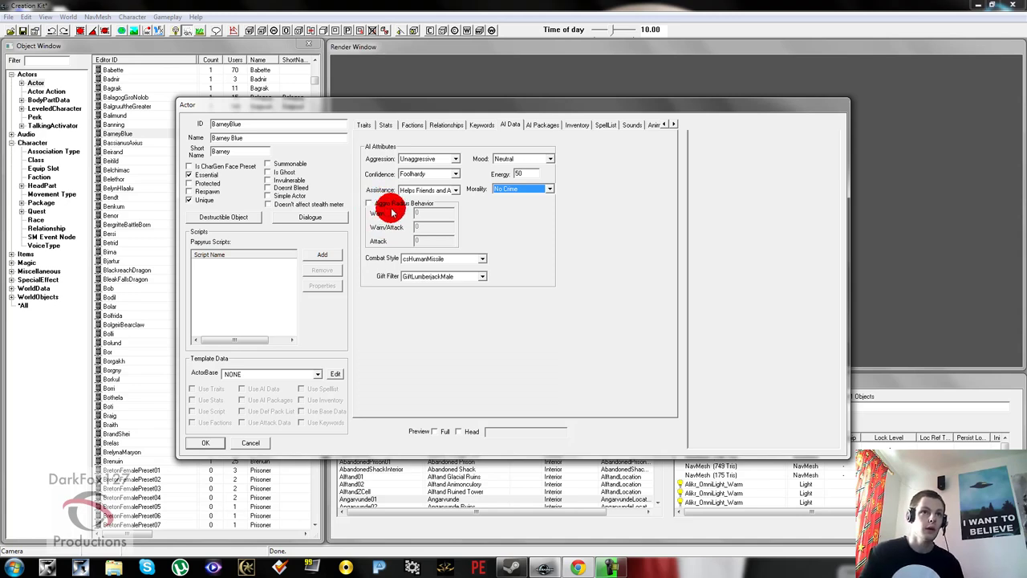
Step: Browse the available combat styles and set the actor's Combat Style to csHumanMeleeLvl3
left_click(439, 259)
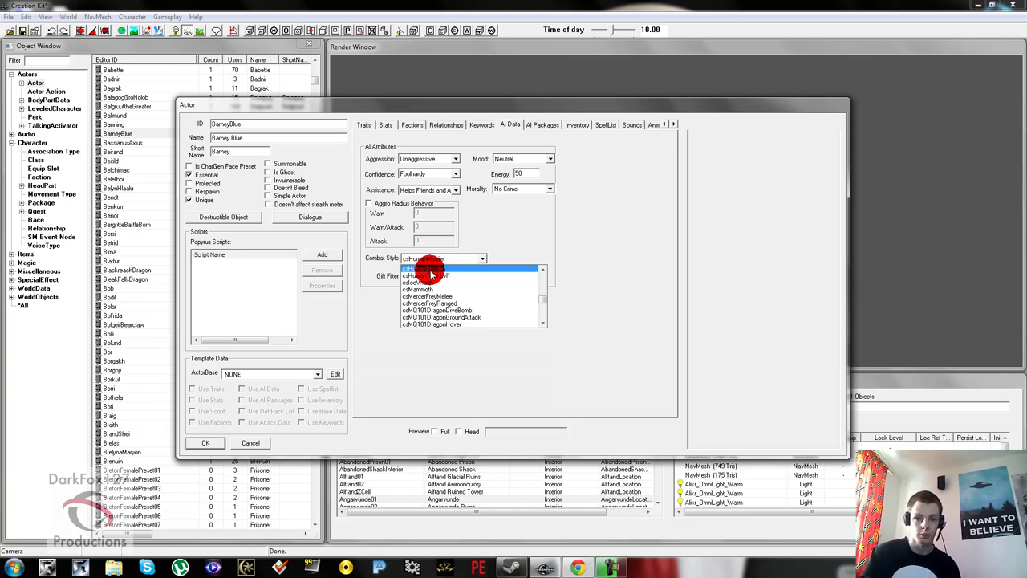
scroll(433, 281, "down", 10)
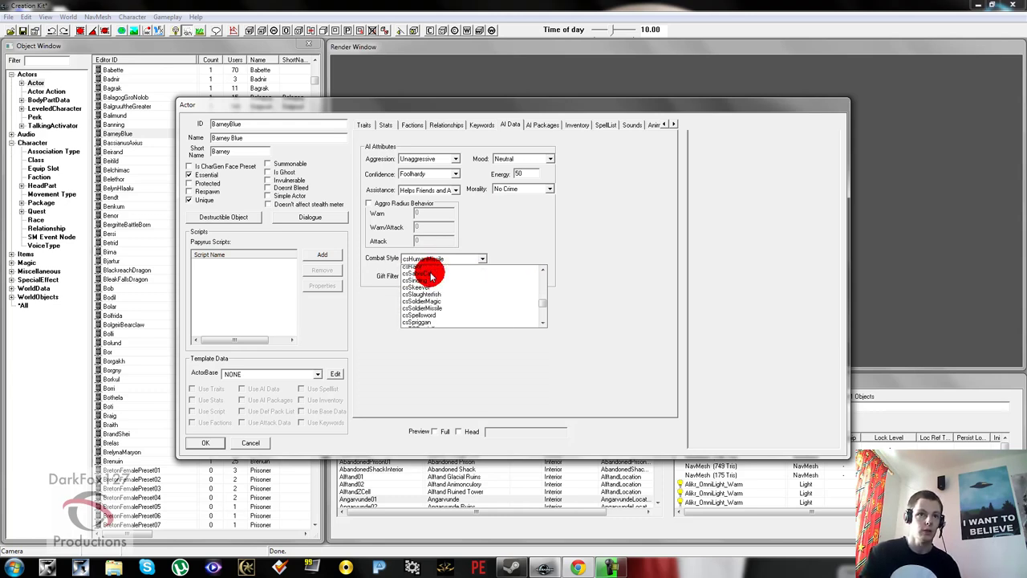
scroll(446, 297, "down", 3)
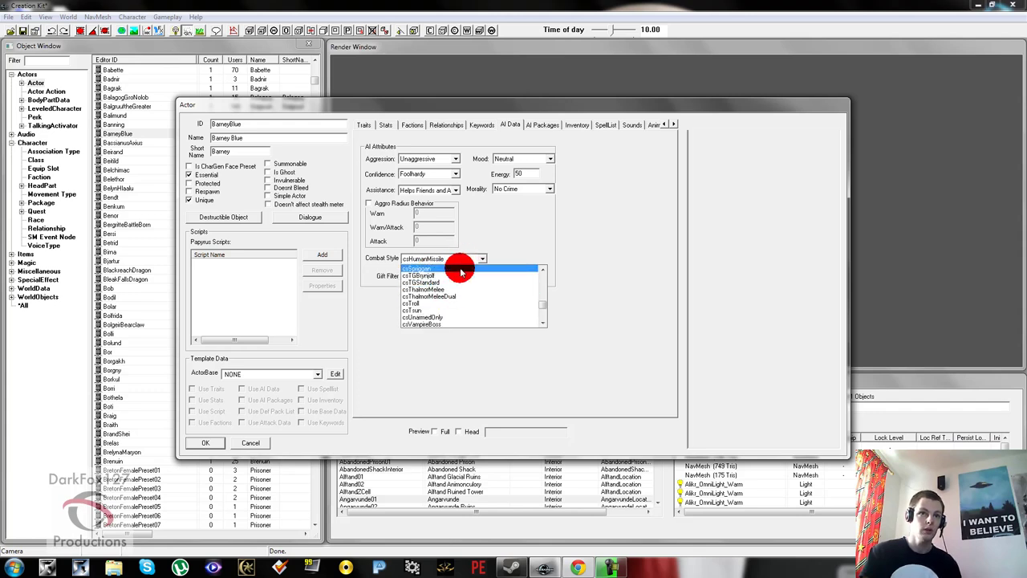
scroll(460, 298, "down", 5)
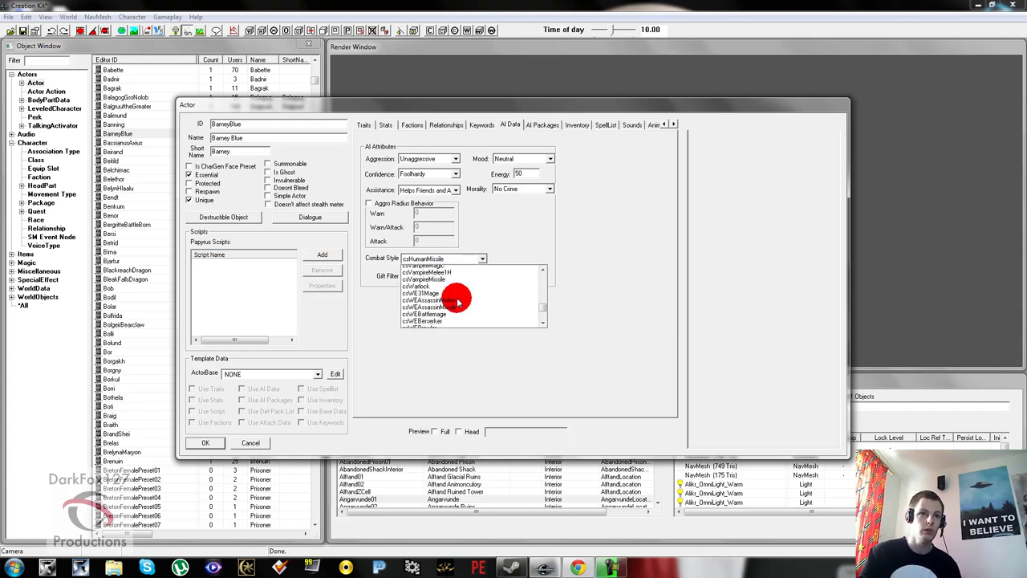
scroll(458, 301, "down", 3)
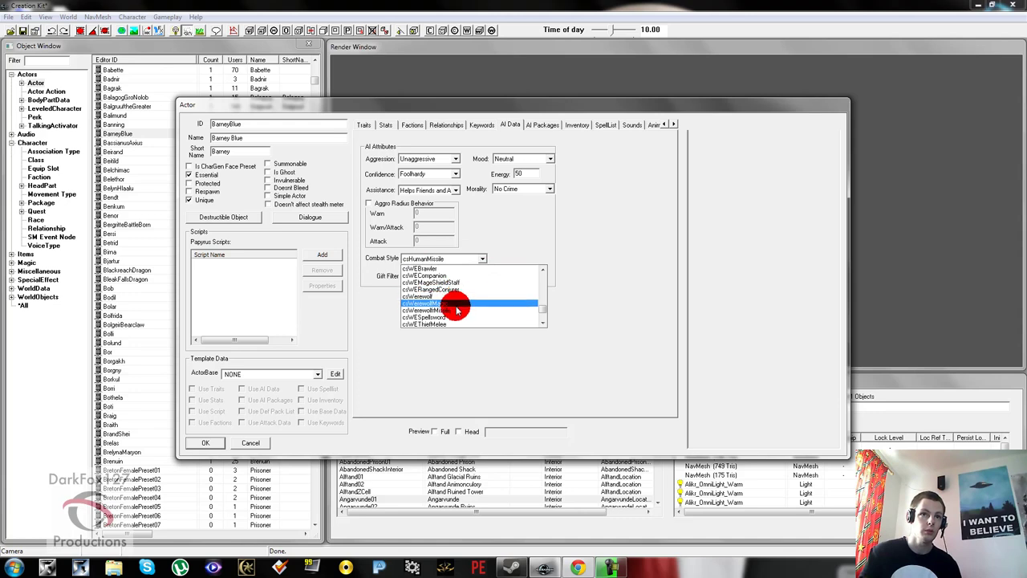
scroll(458, 299, "down", 9)
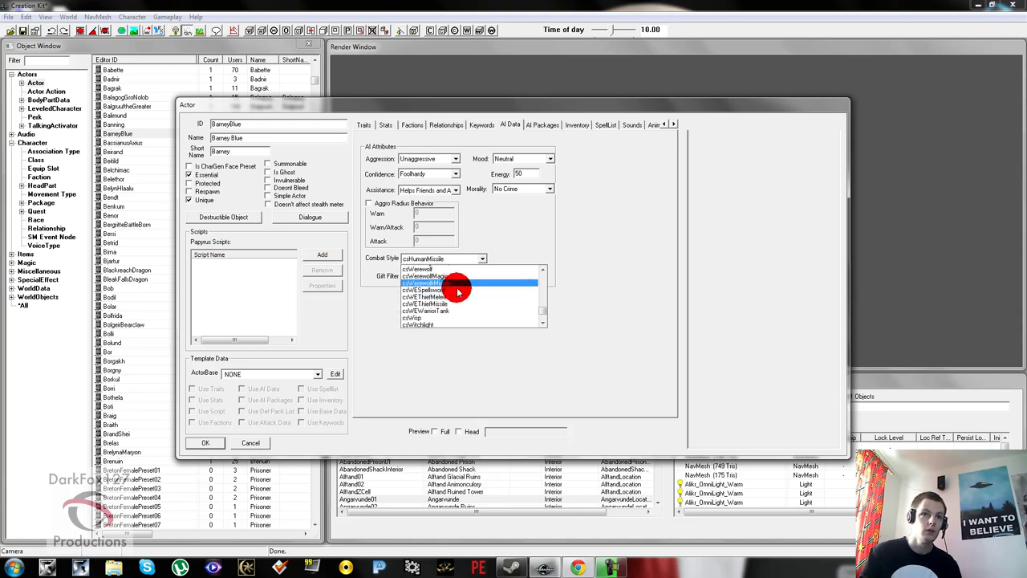
scroll(458, 292, "down", 2)
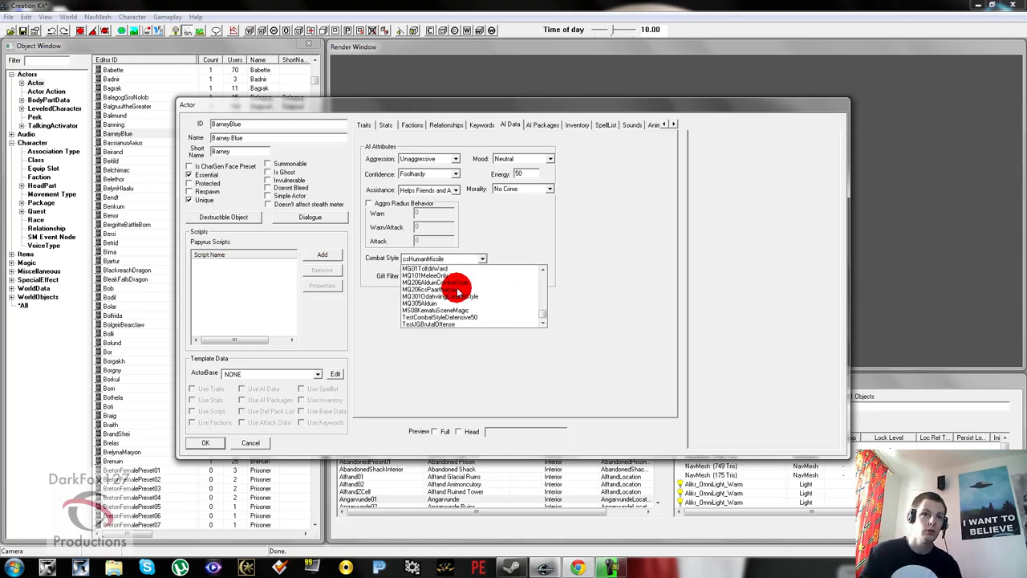
scroll(459, 289, "up", 2)
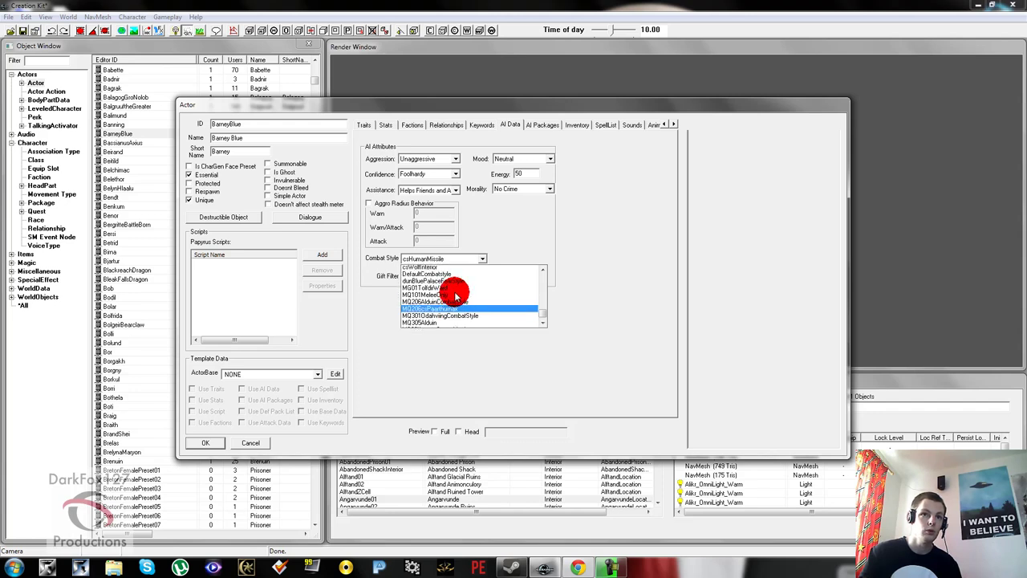
left_click_drag(544, 315, 469, 288)
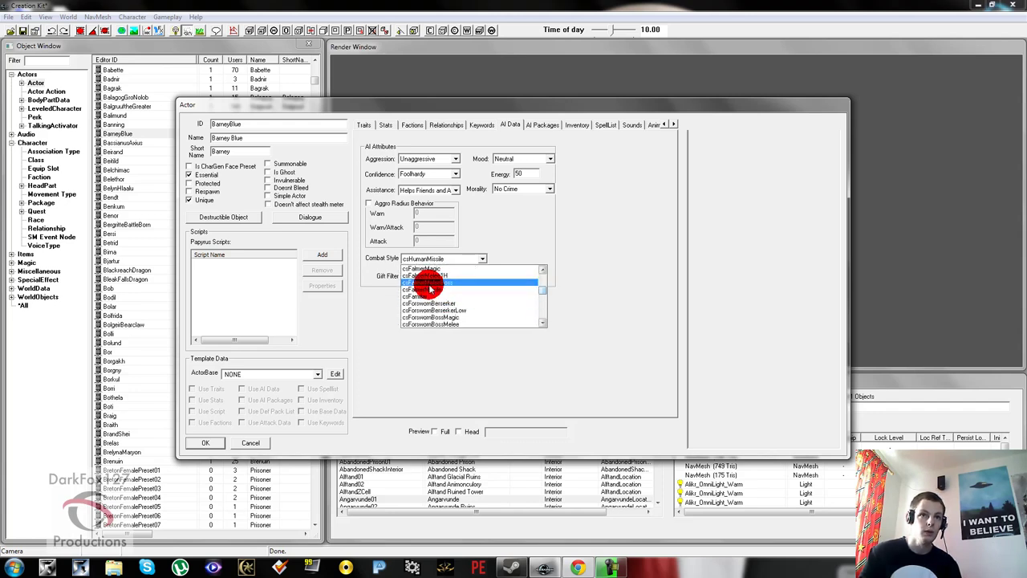
scroll(437, 296, "up", 5)
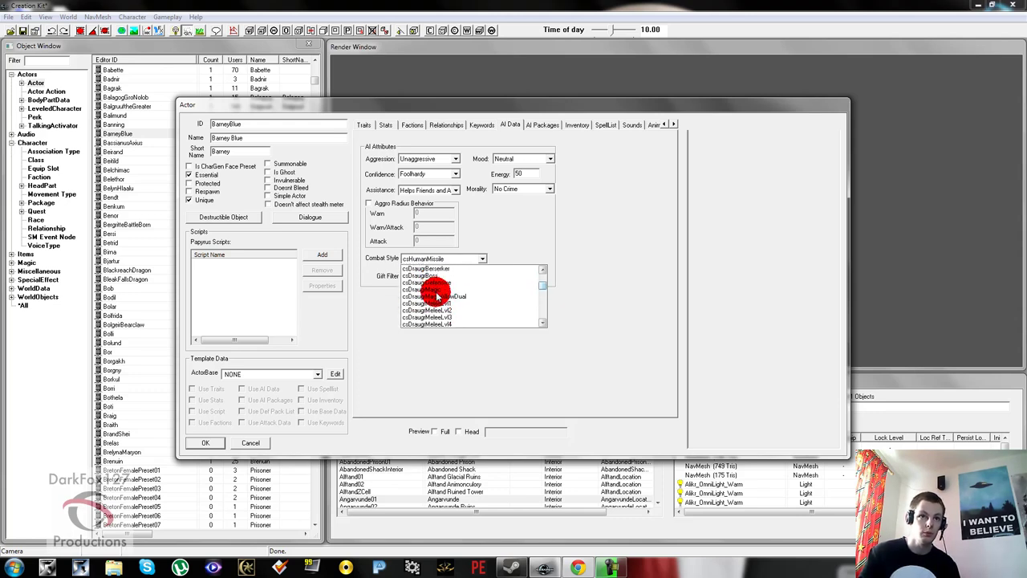
scroll(438, 297, "down", 6)
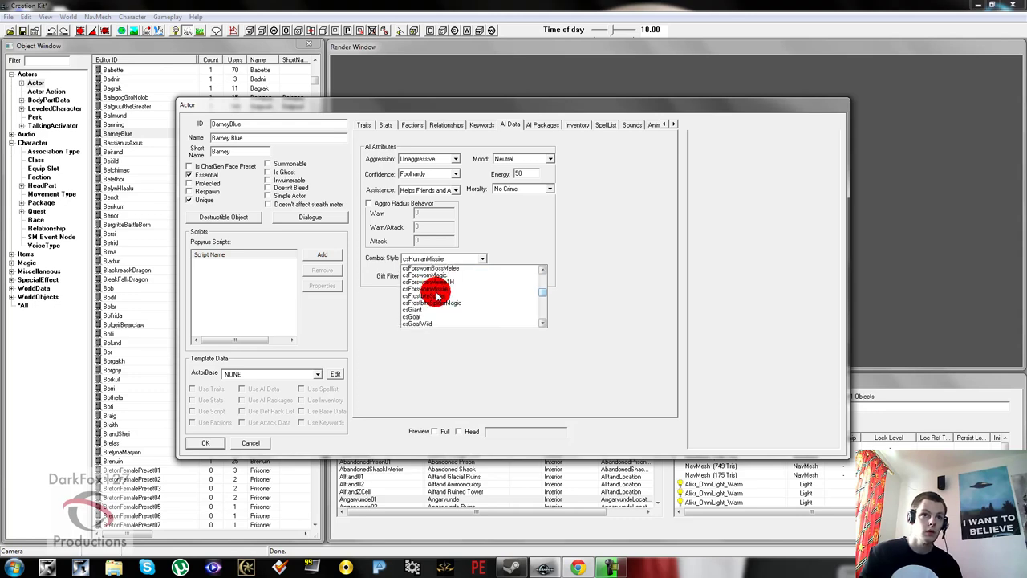
scroll(437, 297, "down", 4)
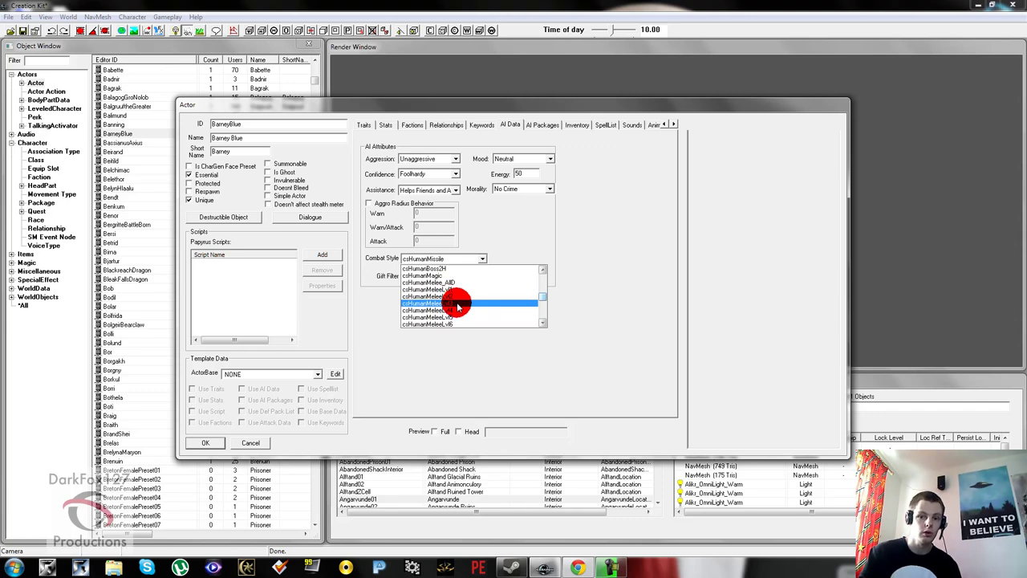
left_click(458, 304)
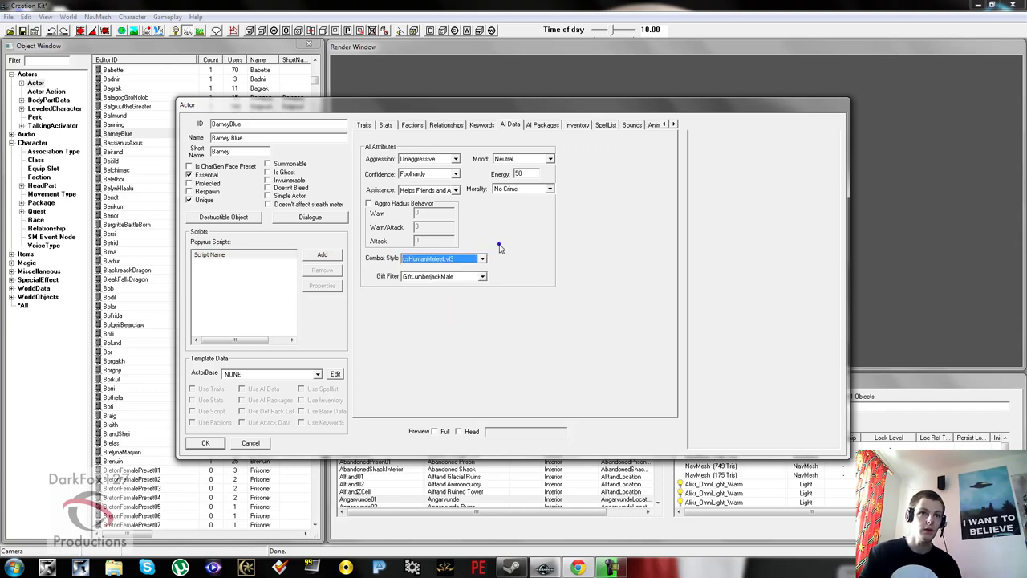
Step: Set the actor's Gift Filter to DraugrWeapons
left_click(441, 276)
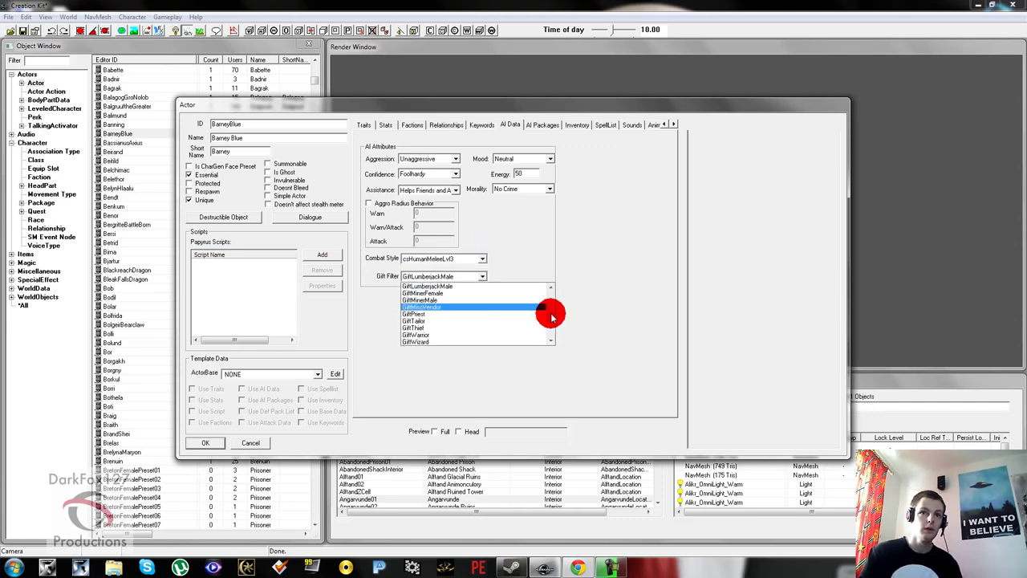
scroll(552, 323, "up", 5)
left_click(442, 287)
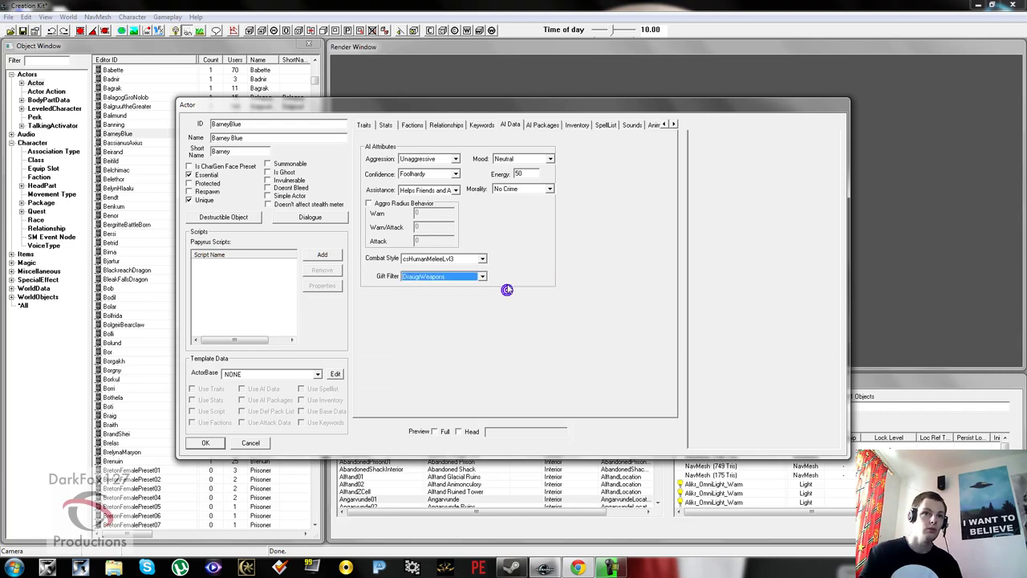
Step: Delete all of Faendal's AI packages from the actor and set its Default Package List to NONE
left_click(542, 125)
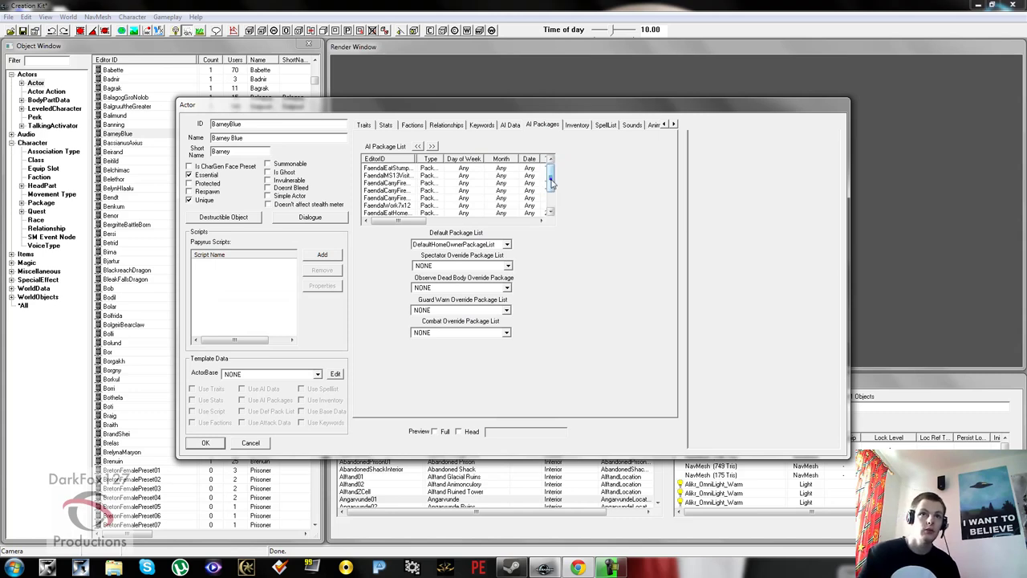
left_click_drag(551, 178, 484, 146)
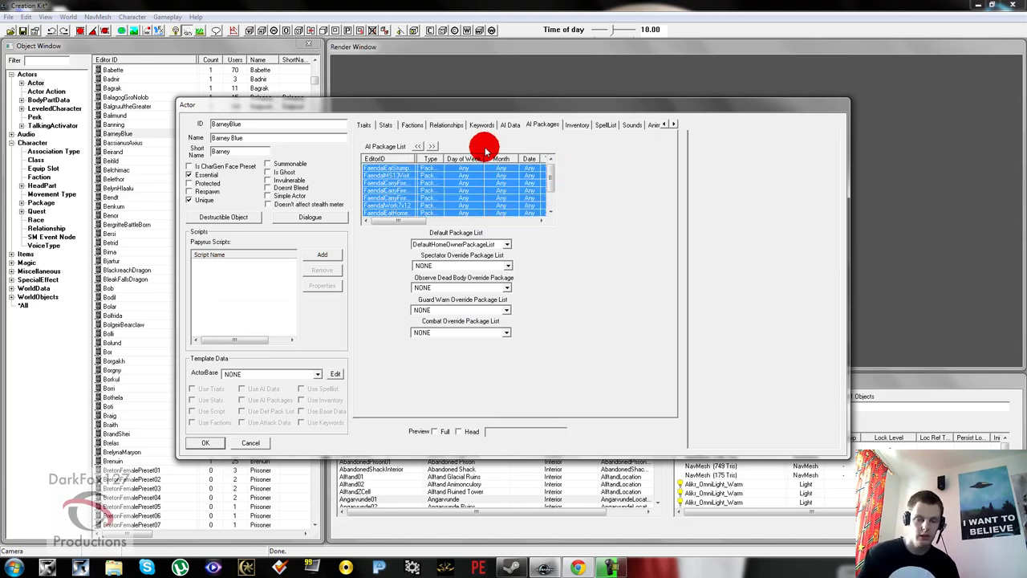
key("Delete")
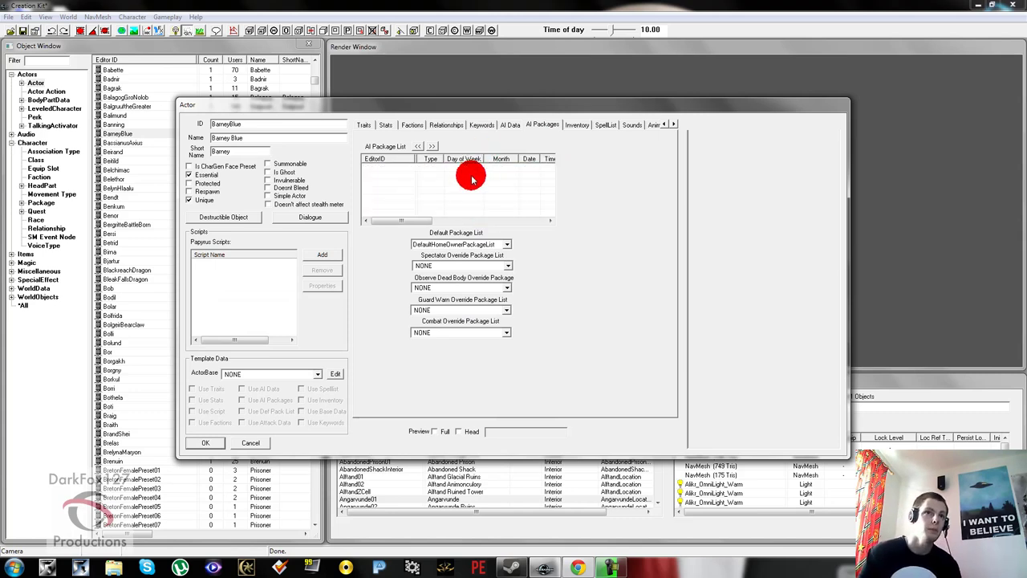
left_click(458, 243)
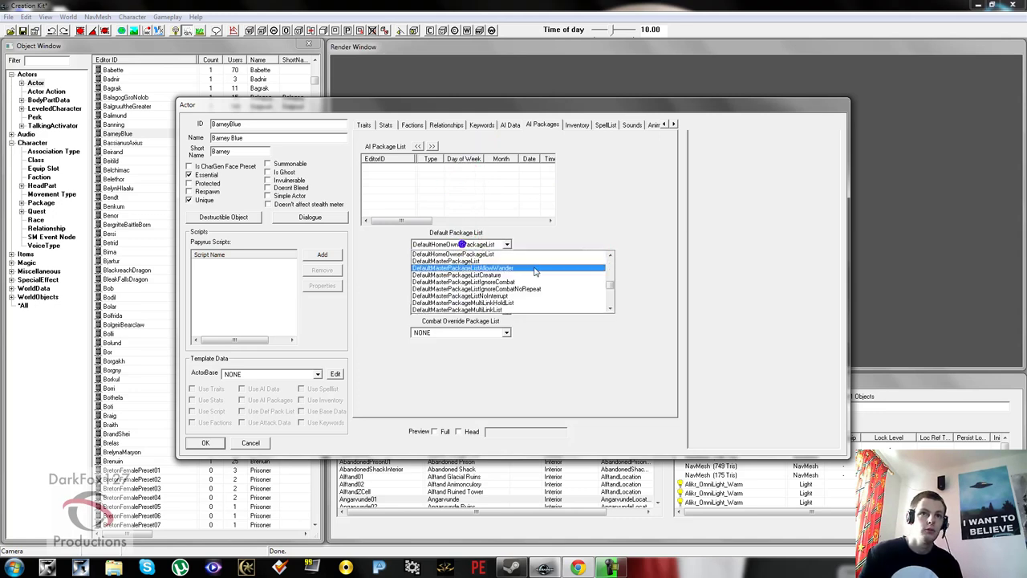
left_click(610, 275)
left_click_drag(608, 273, 608, 259)
left_click(509, 253)
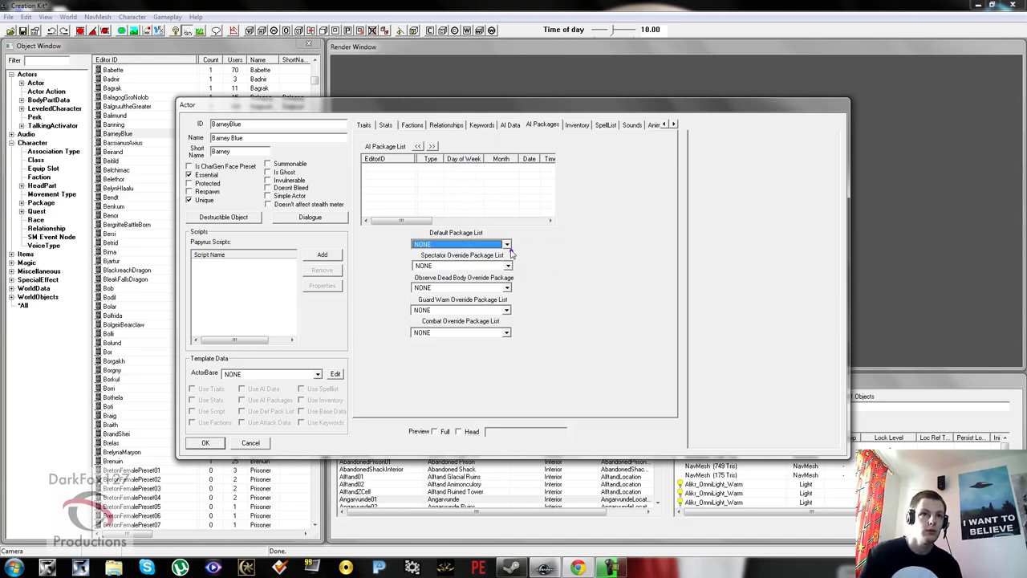
Step: Create a new AI package for the actor with the ID BarneyBlueWonder
left_click(484, 181)
right_click(437, 178)
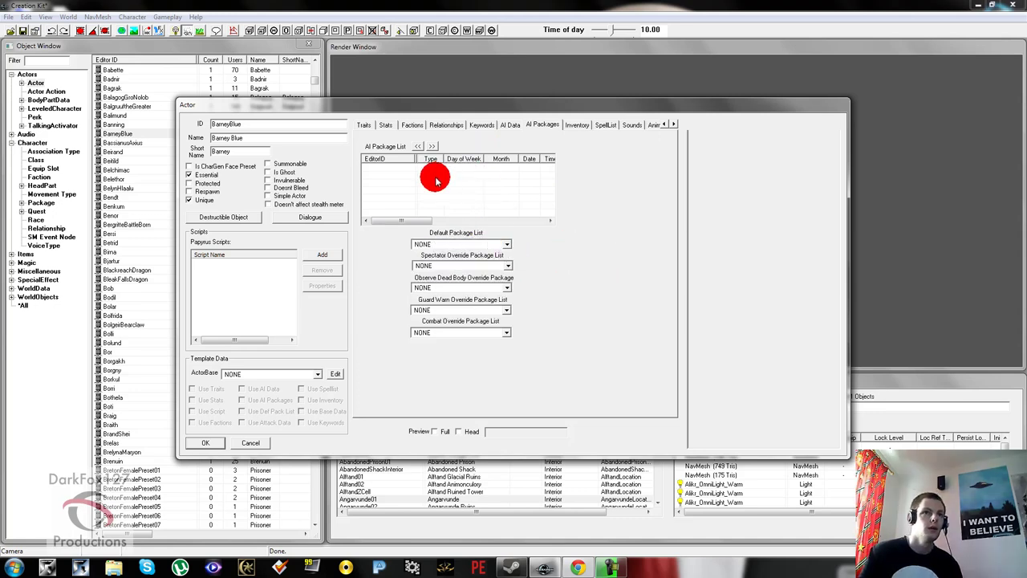
left_click(455, 183)
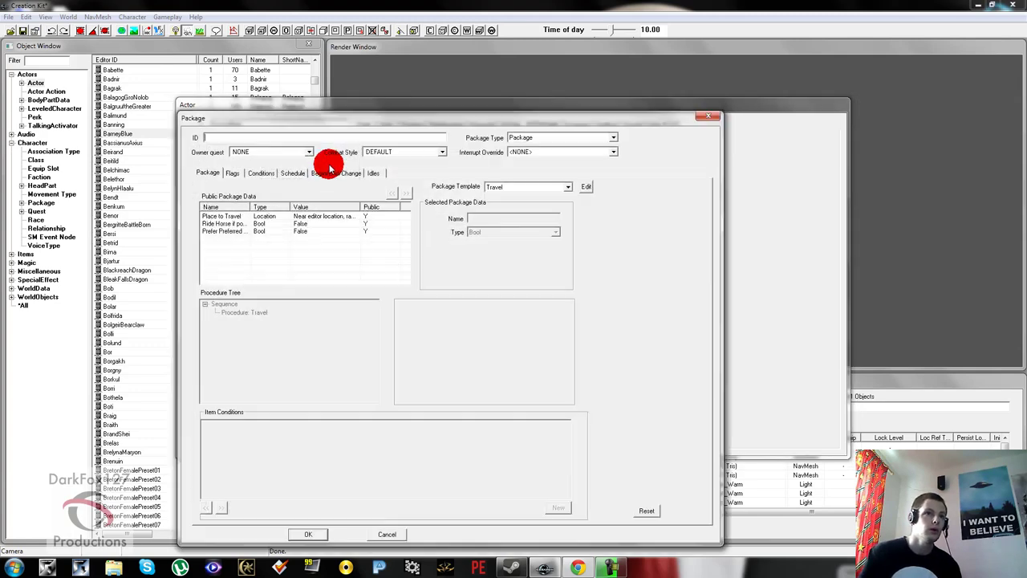
left_click_drag(314, 117, 331, 81)
left_click(297, 99)
left_click(407, 98)
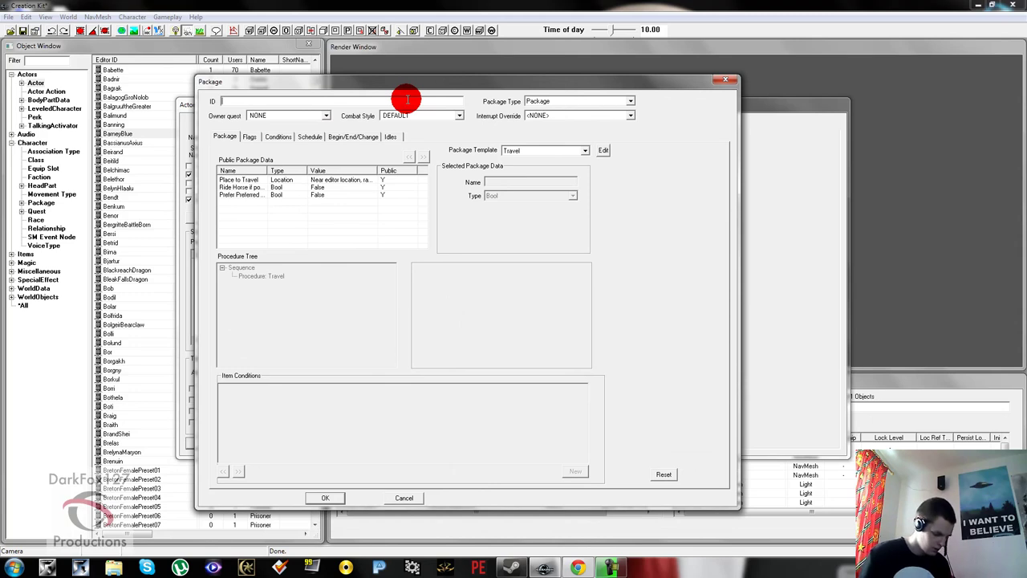
type("BarneyBlueWonder")
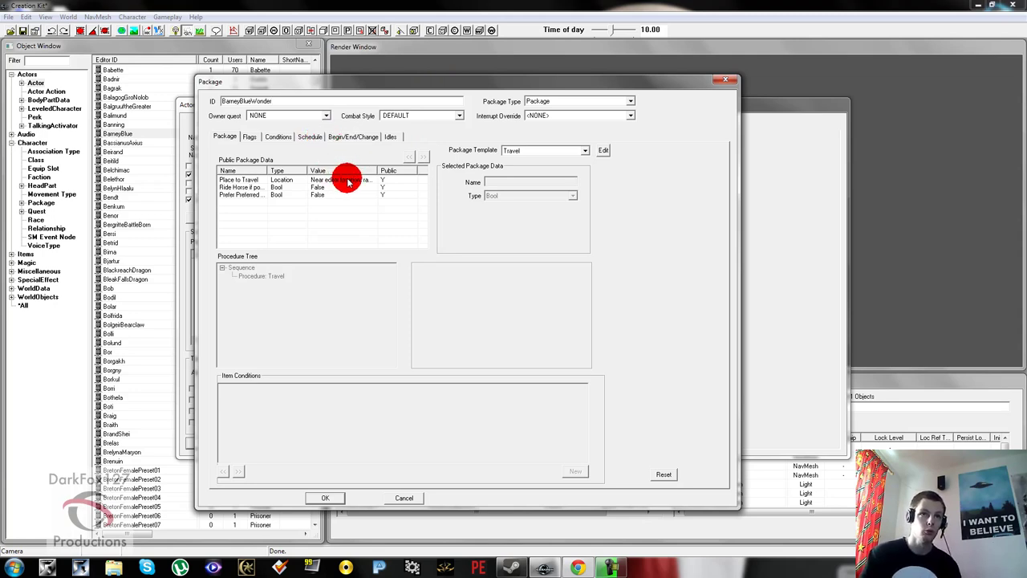
Step: Base the package on the Sandbox template and set its location radius to 1024
left_click(510, 150)
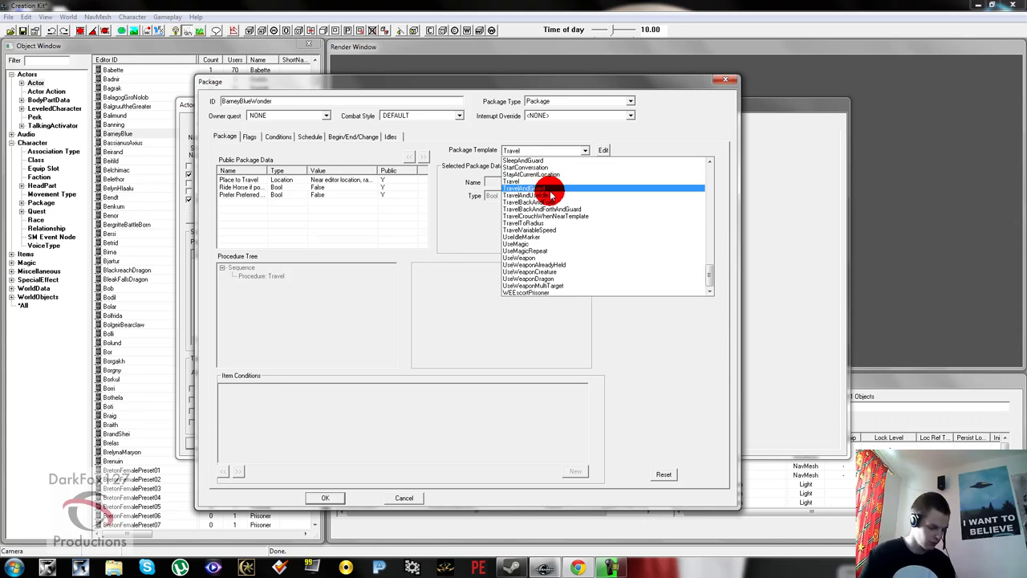
key("s")
key("Return")
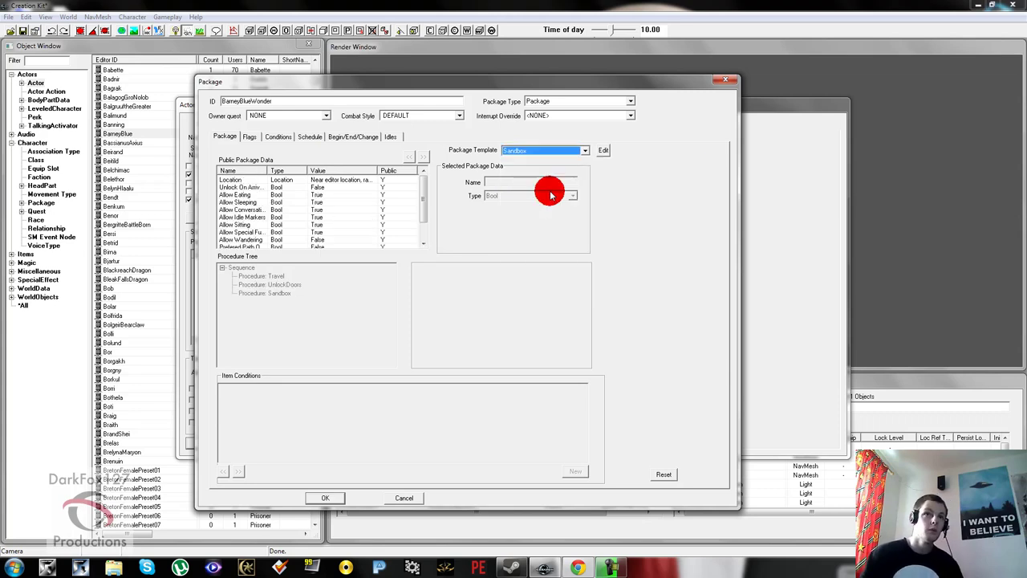
left_click(343, 180)
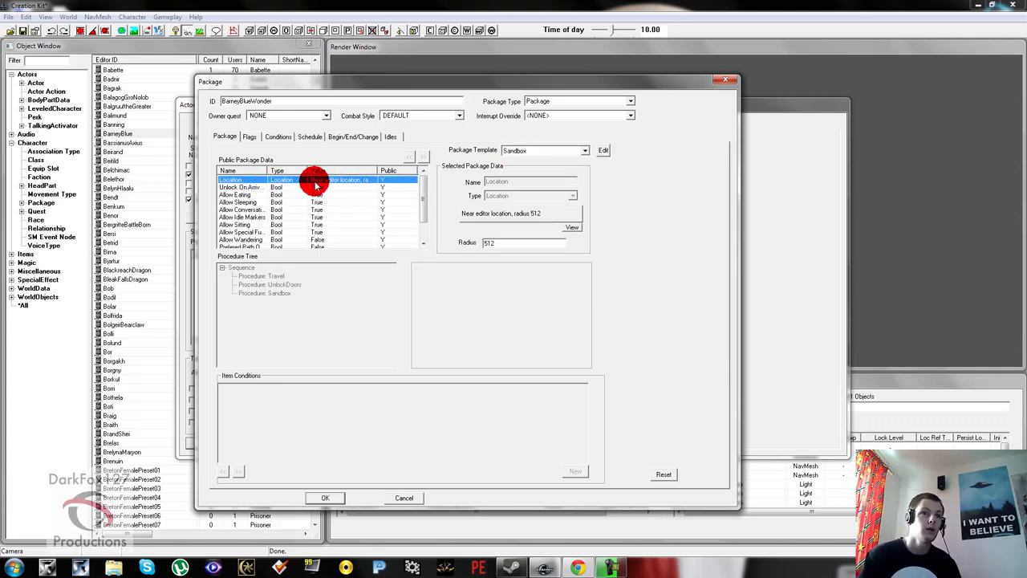
double_click(513, 241)
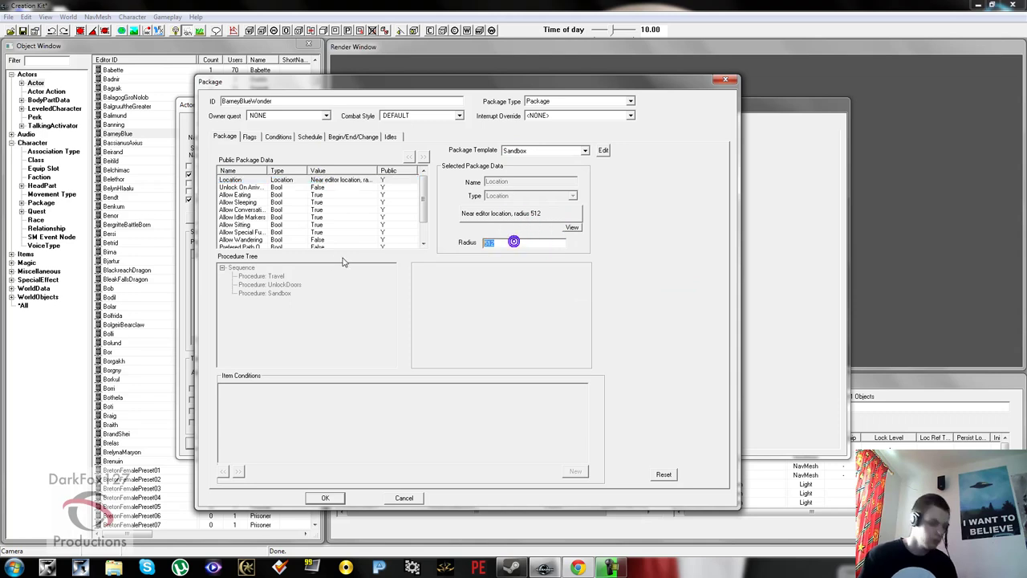
type("1024")
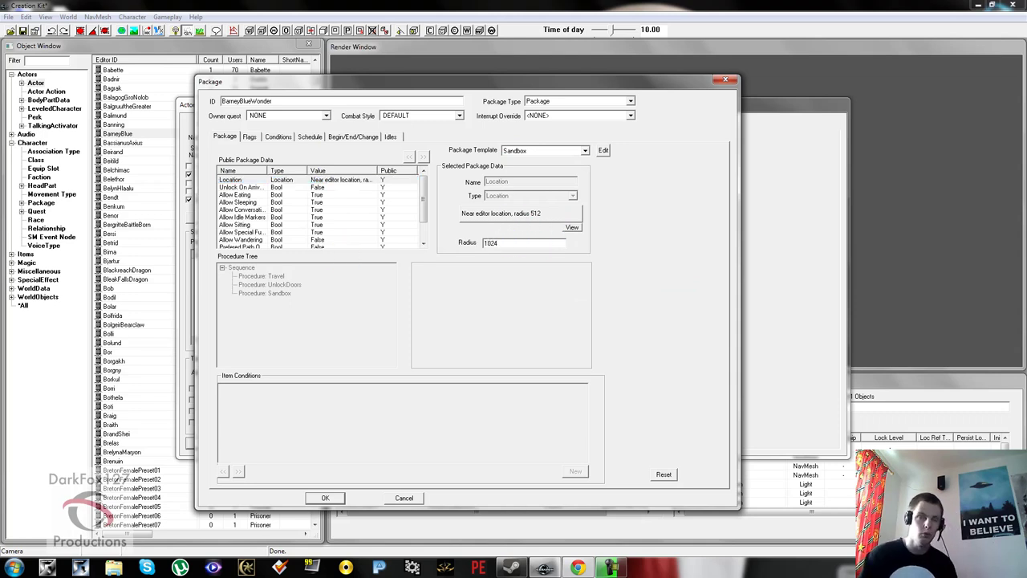
Step: Check the package's Allow Sleeping value and its schedule, and save the package to the actor
left_click(335, 203)
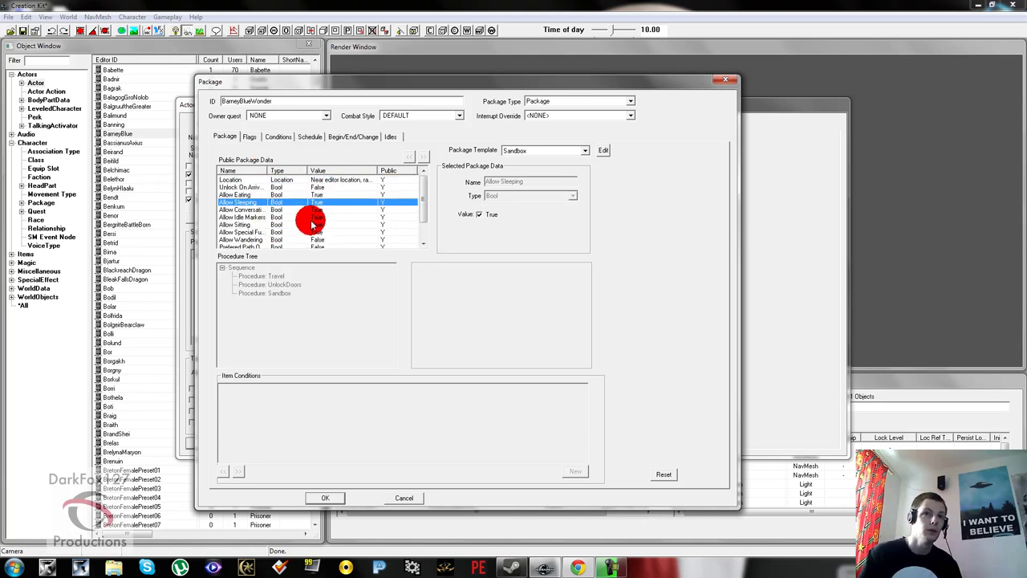
left_click(311, 137)
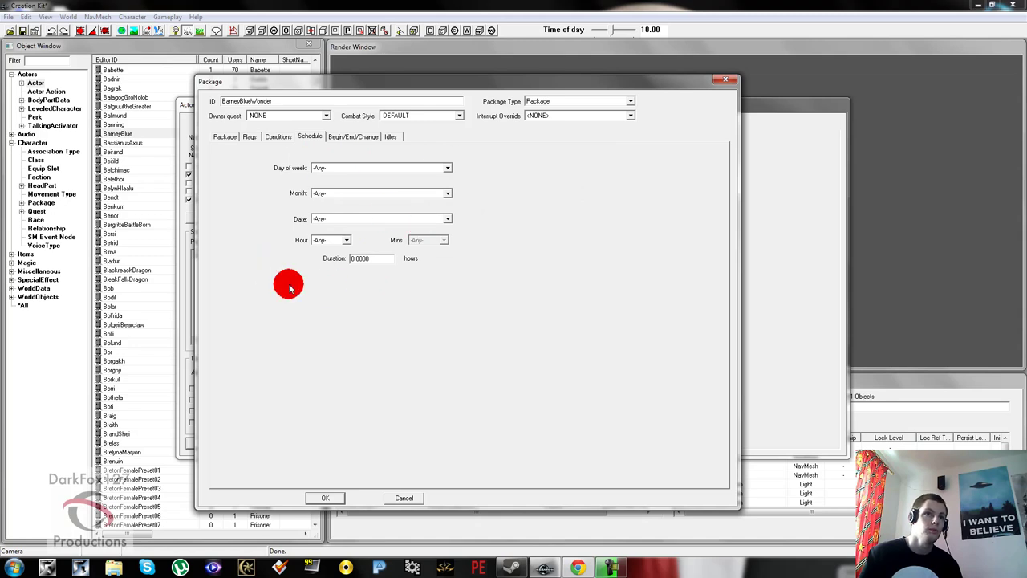
left_click(377, 259)
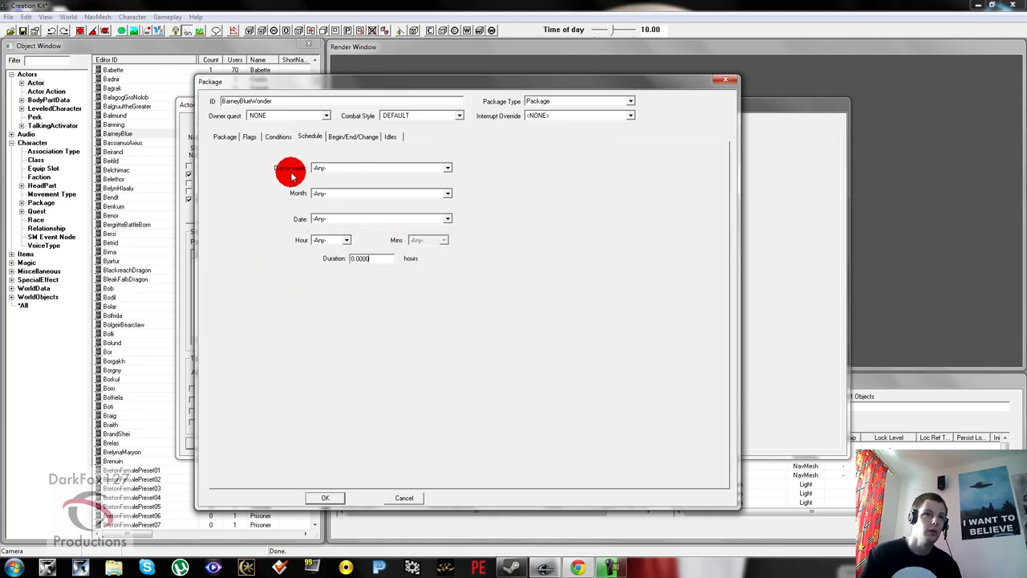
left_click(225, 136)
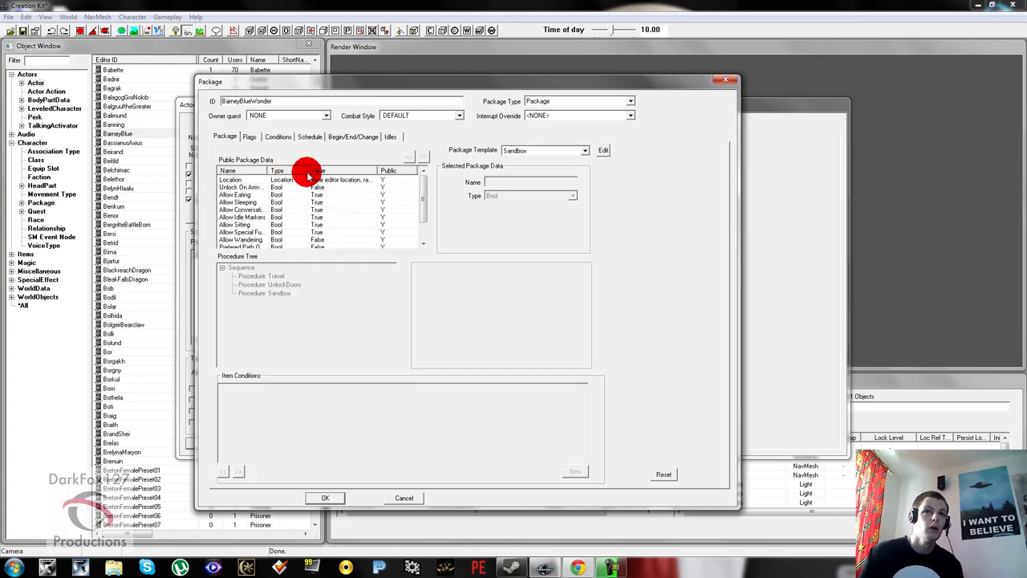
left_click(327, 498)
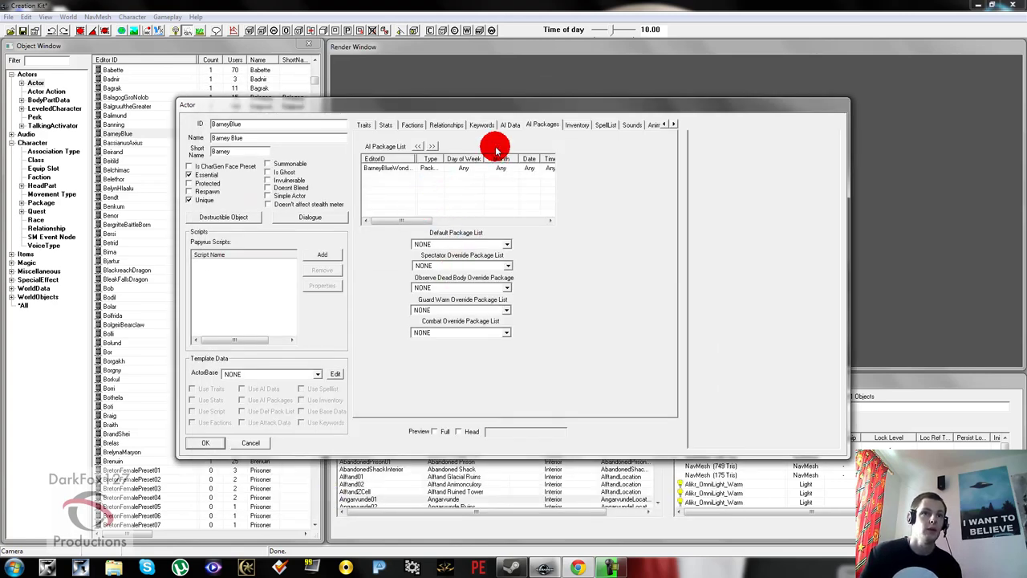
Step: Set the actor's Default Outfit in the inventory settings to FarmClothesOutfit01
left_click(577, 126)
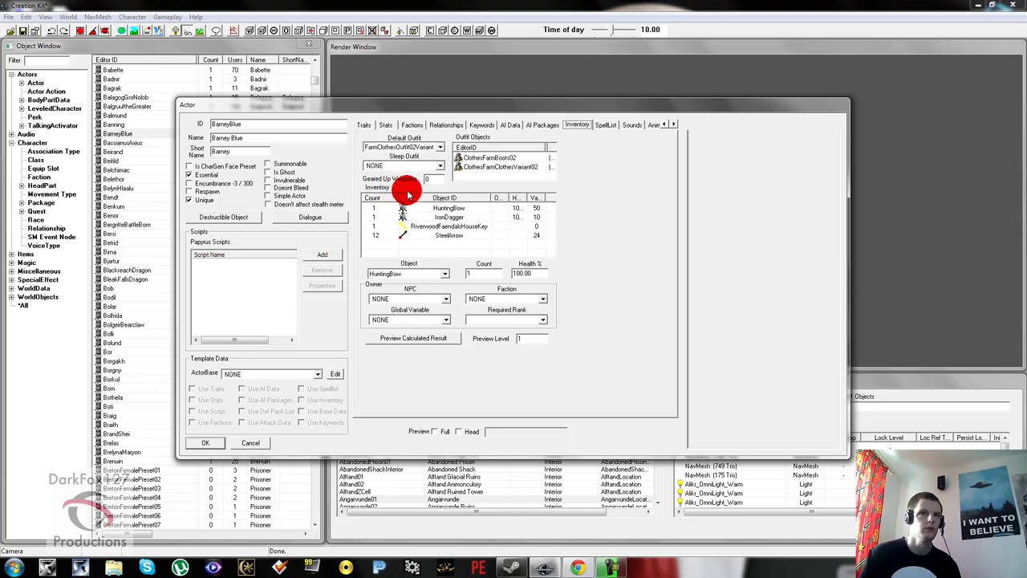
left_click(416, 149)
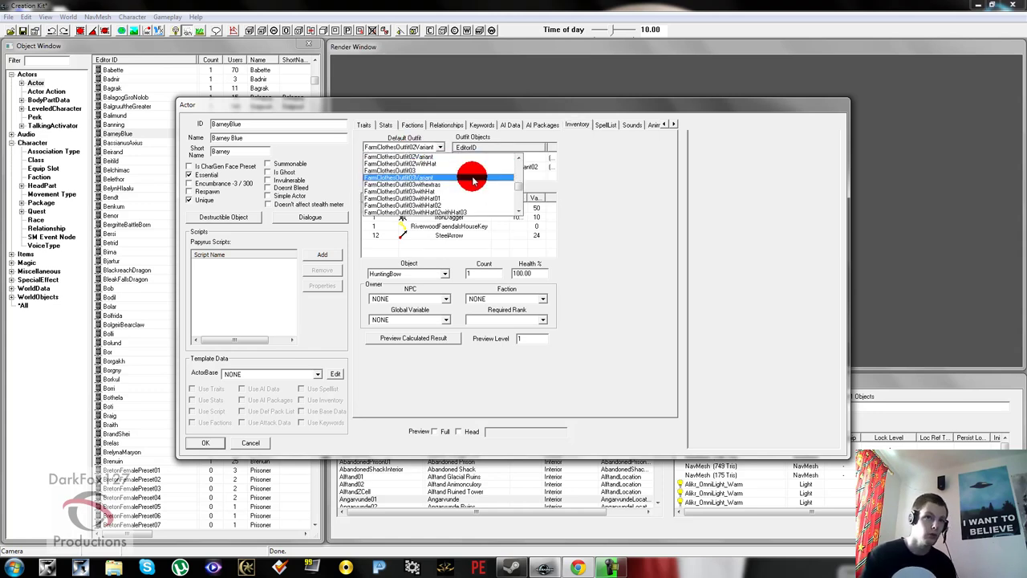
key("a")
key("Down")
key("Down")
key("Down")
key("Down")
key("Down")
key("Down")
key("Down")
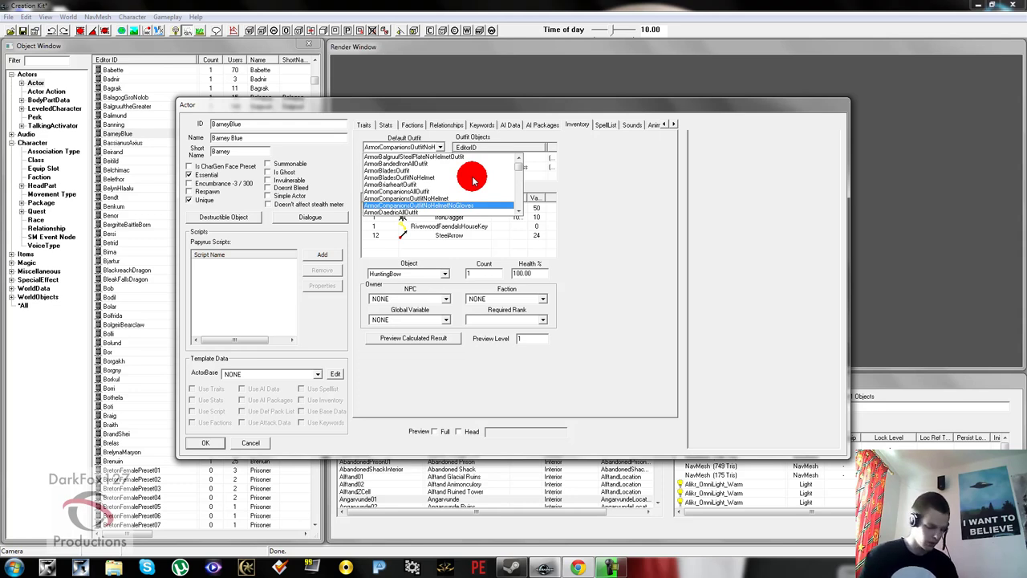
type("cl")
key("Down")
key("Down")
key("Down")
key("Down")
key("Down")
key("Down")
key("Down")
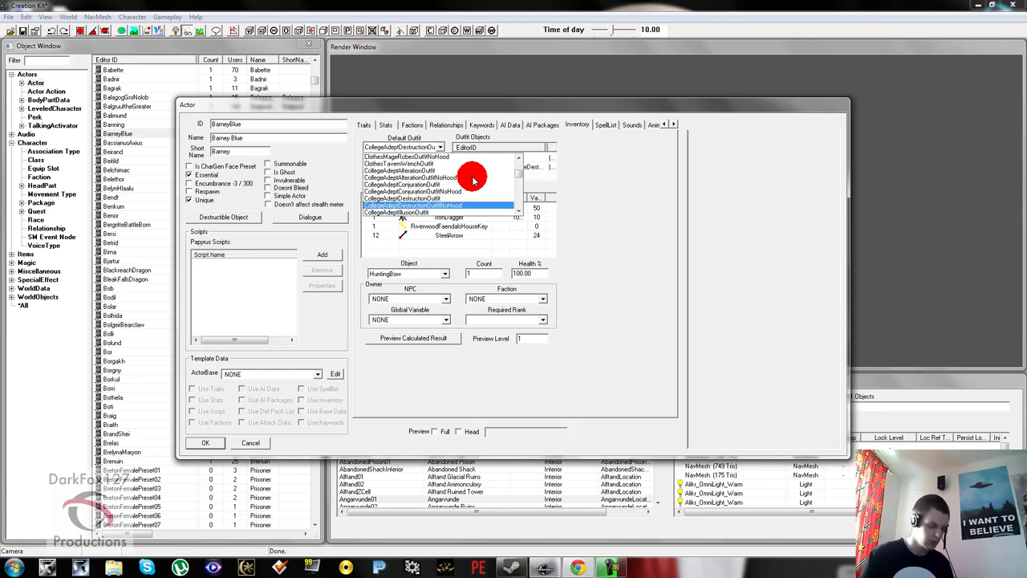
type("farm")
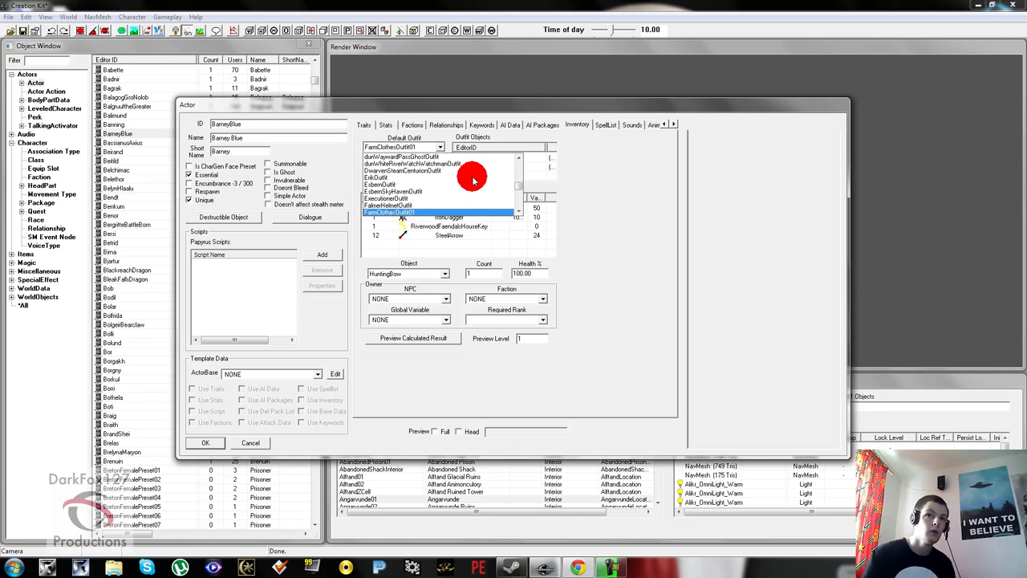
key("Return")
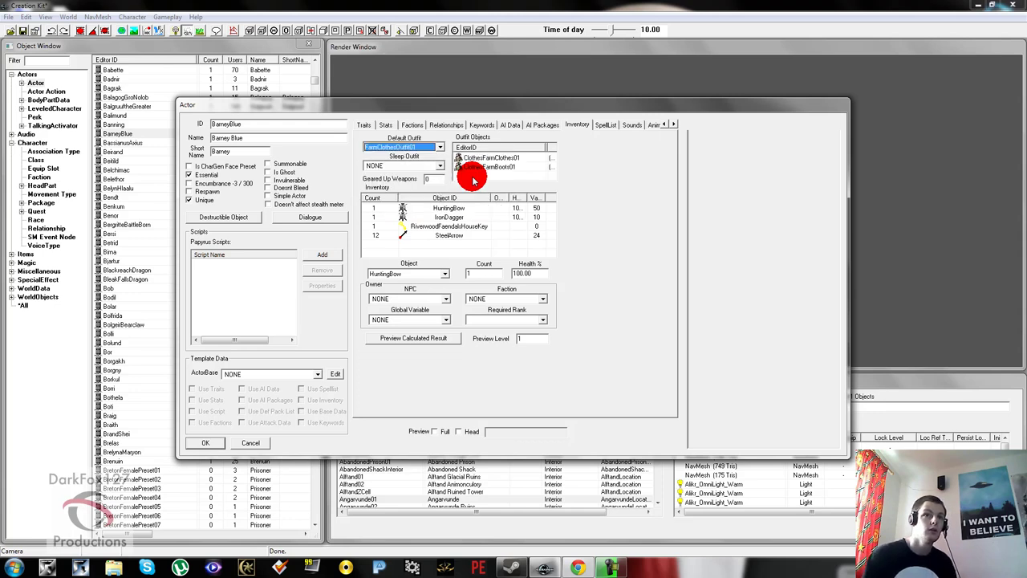
Step: Set the actor's Sleep Outfit to DefaultSleepOutfit
left_click(421, 166)
type("def")
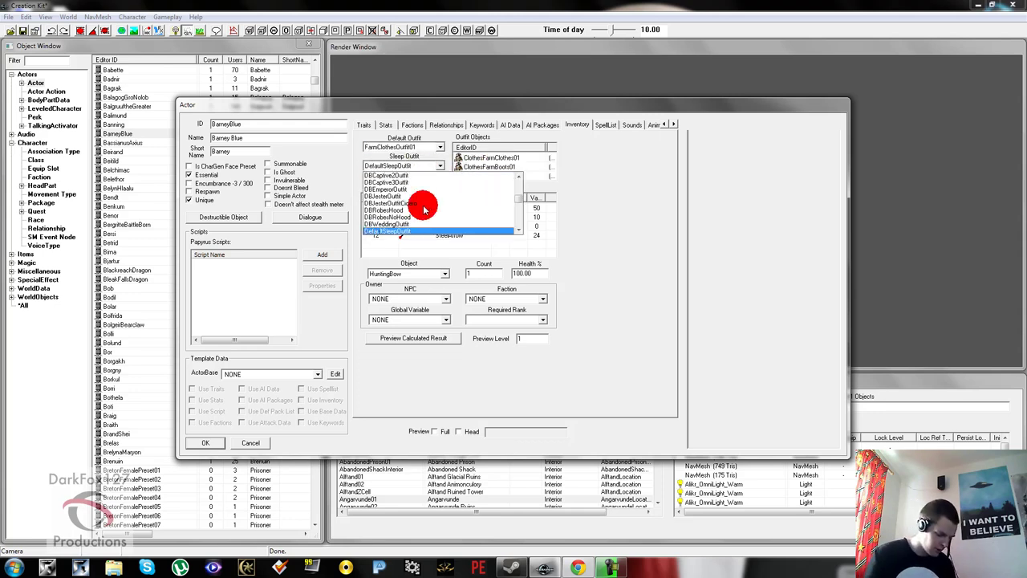
key("Return")
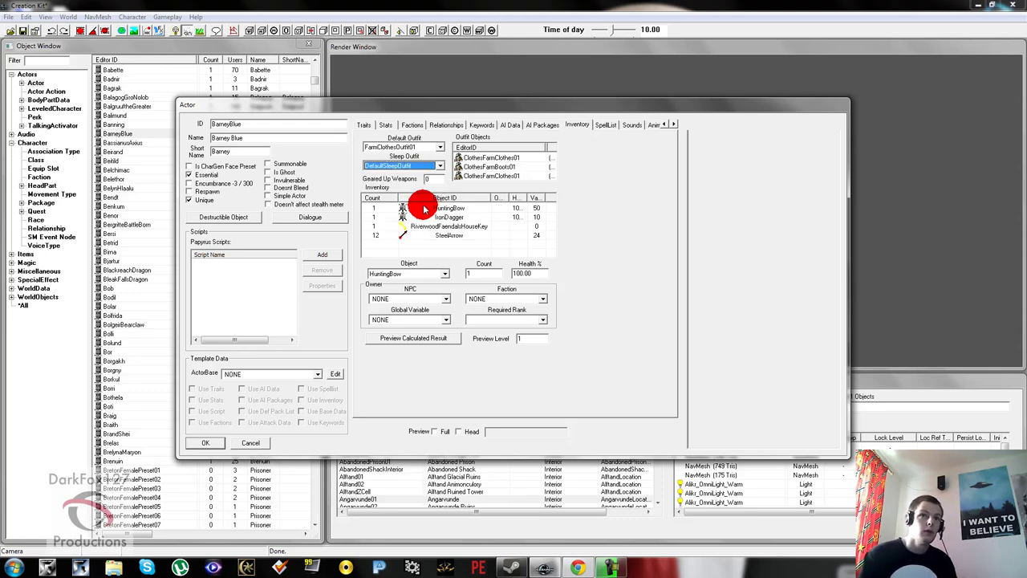
Step: Add a new item to the actor's inventory and set its object to ArmorBanditCuirass1
left_click(476, 235)
left_click(466, 243)
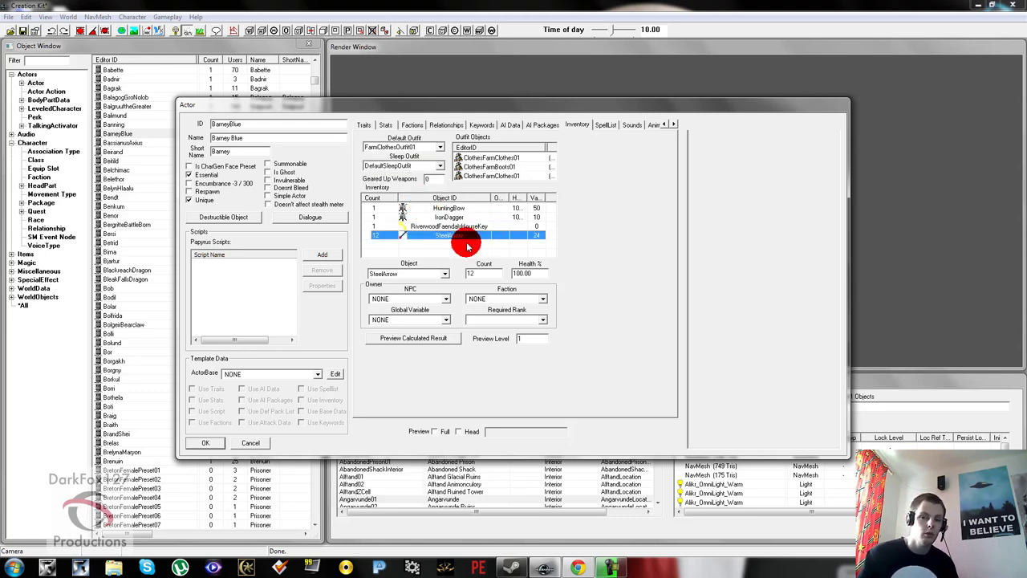
left_click(451, 247)
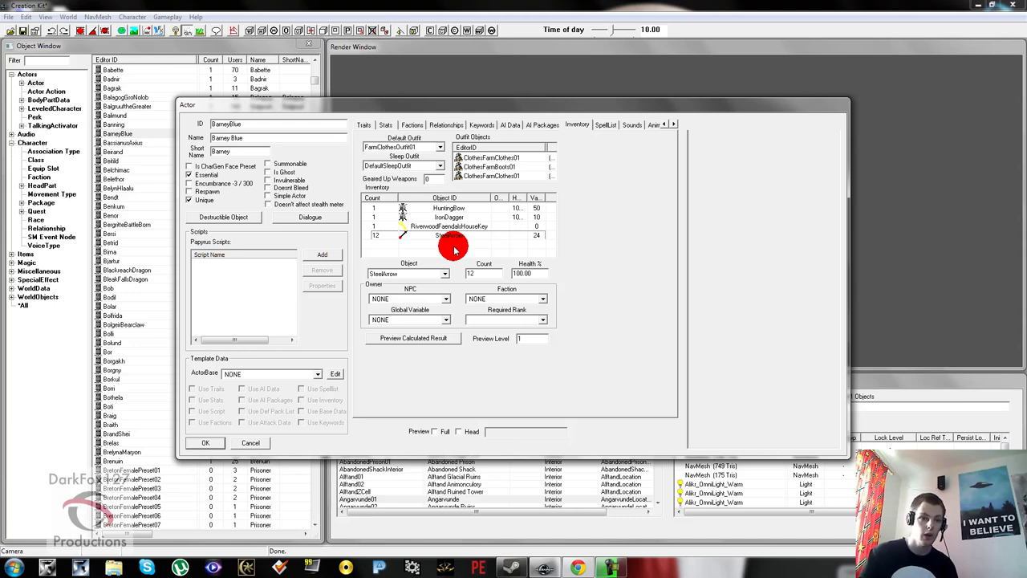
left_click(446, 227)
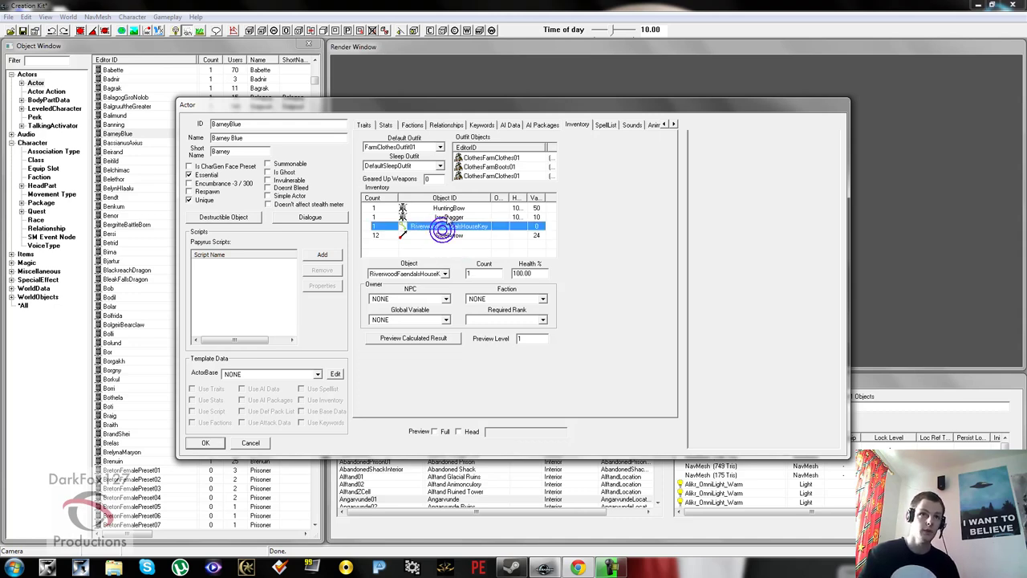
left_click(447, 217)
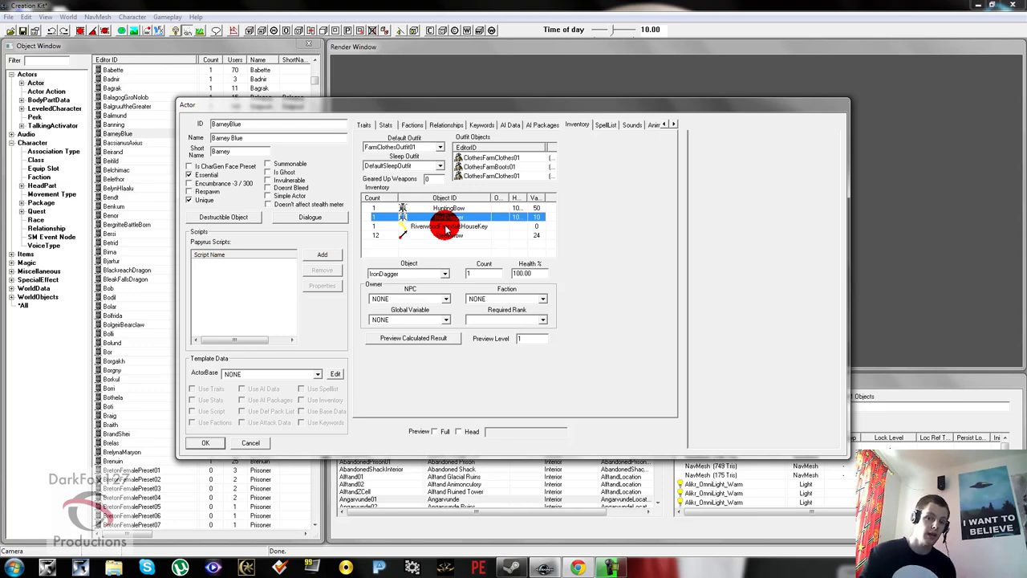
right_click(442, 234)
left_click(458, 242)
left_click(436, 273)
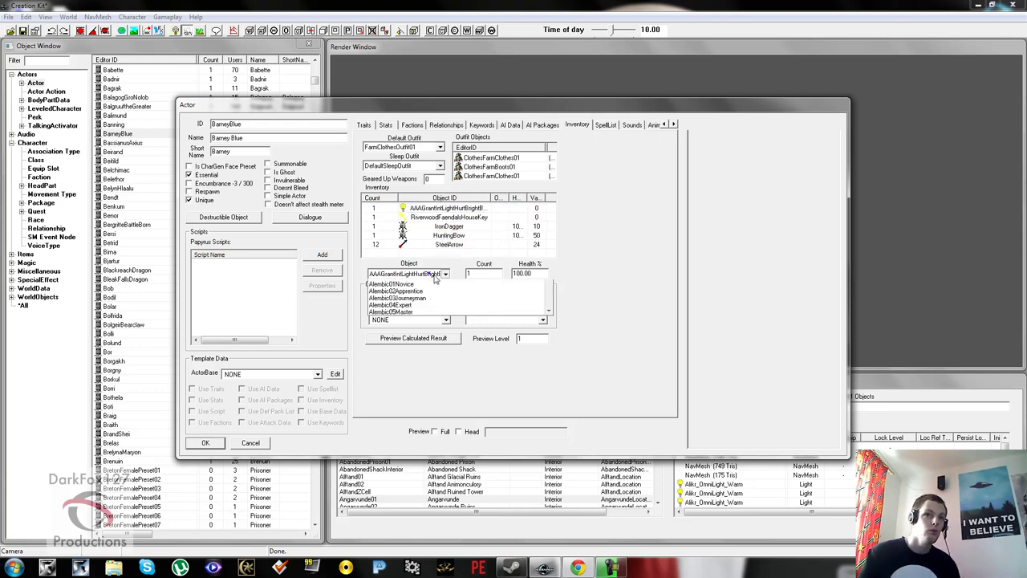
type("ar")
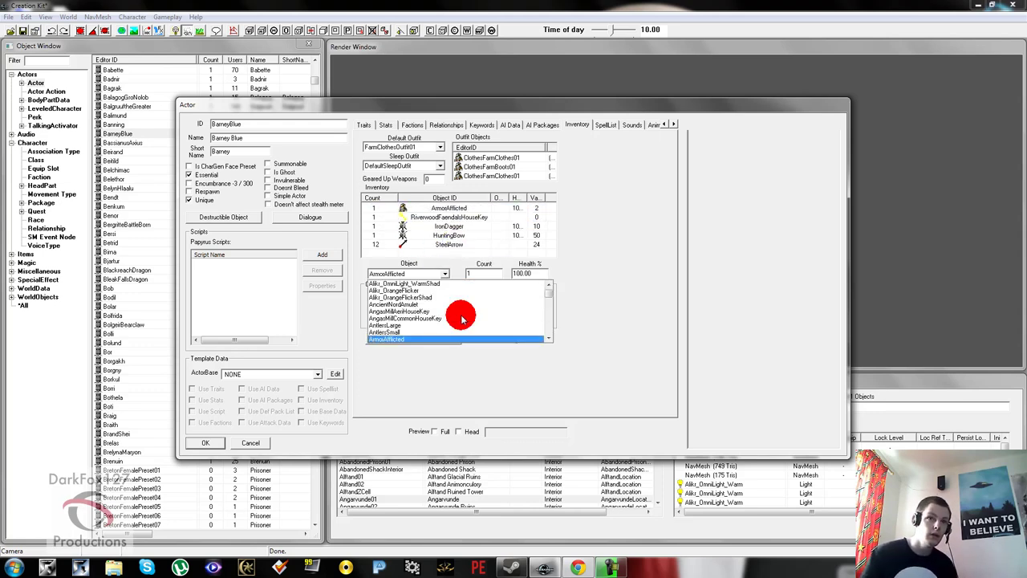
key("Down")
key("Down")
key("Down")
key("Down")
key("Down")
key("Down")
key("Down")
key("Down")
key("Down")
key("Up")
key("Up")
key("Up")
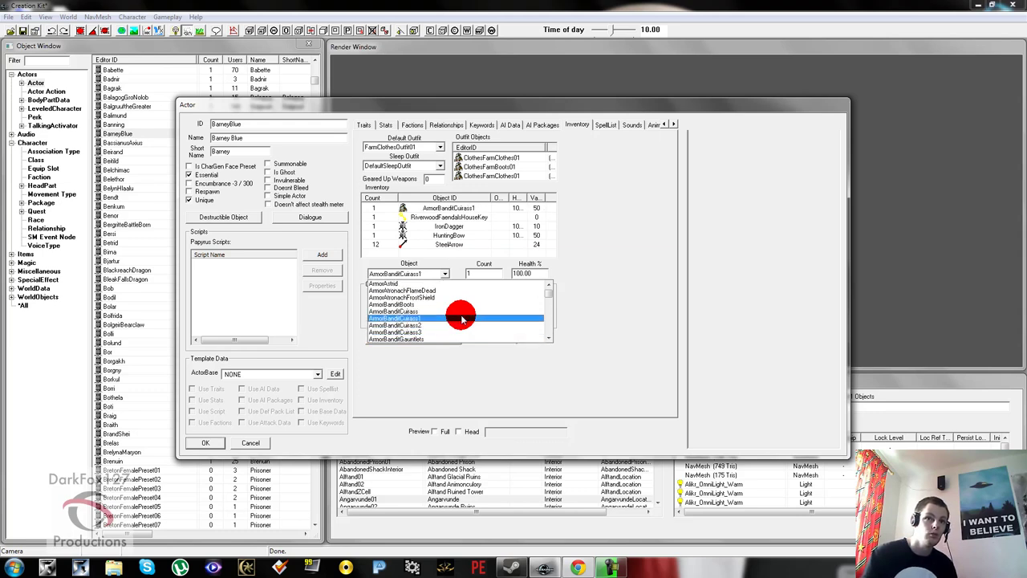
left_click(461, 319)
Step: Delete RiverwoodFaendalsHouseKey and IronDagger from the actor's inventory
left_click(455, 226)
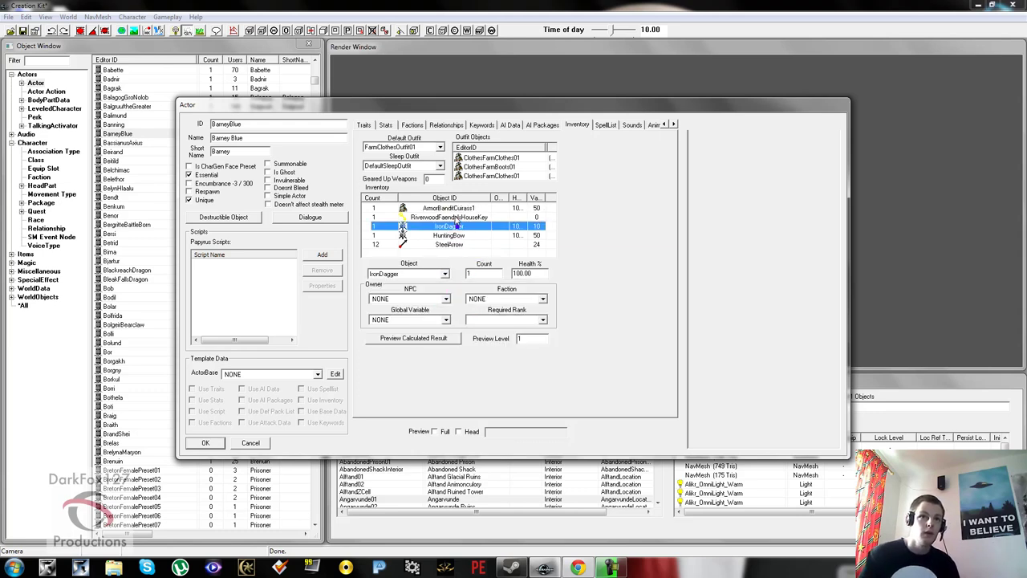
left_click(456, 218)
left_click(456, 209)
left_click(457, 219)
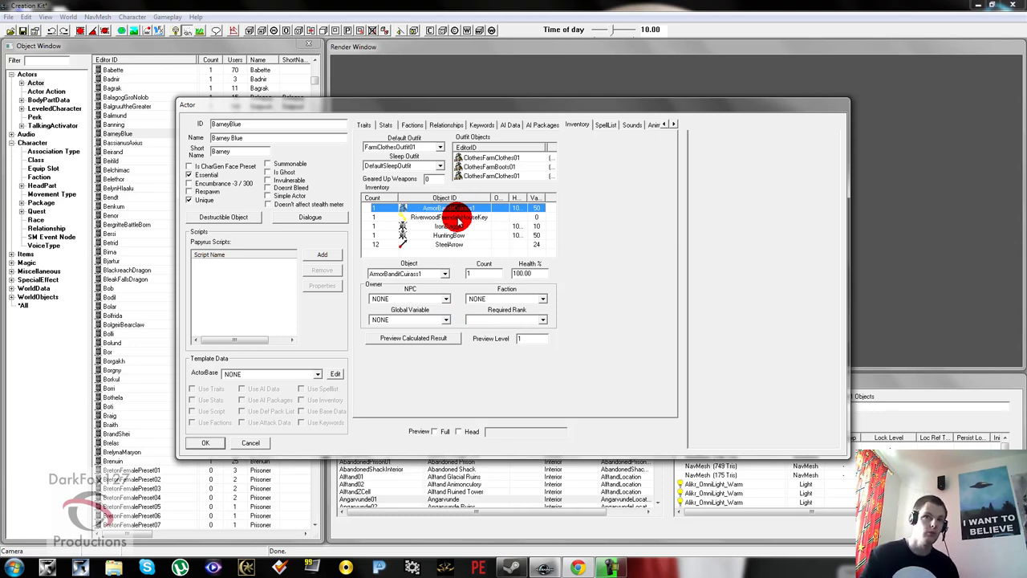
left_click(454, 235)
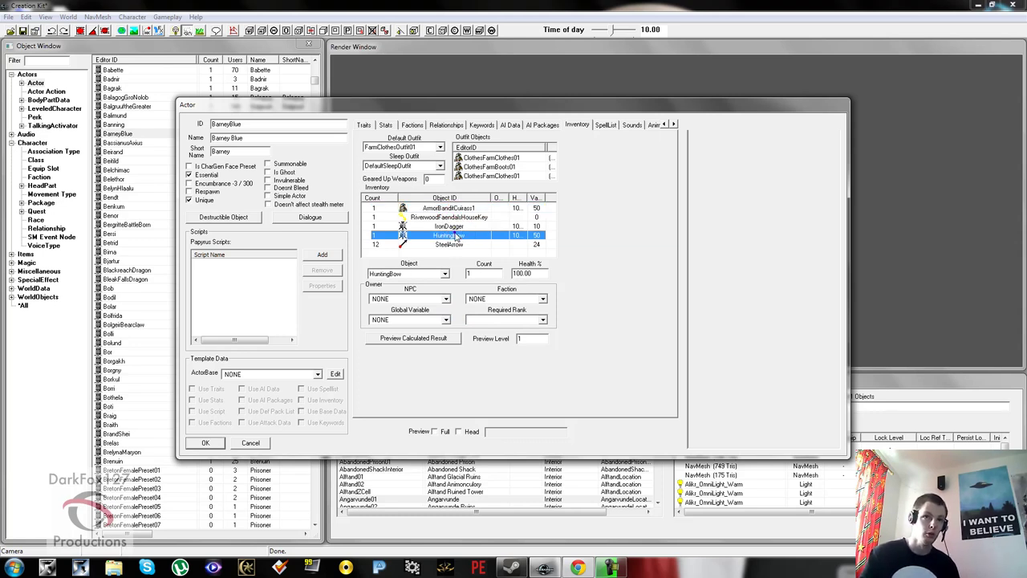
left_click(452, 245)
left_click(452, 245)
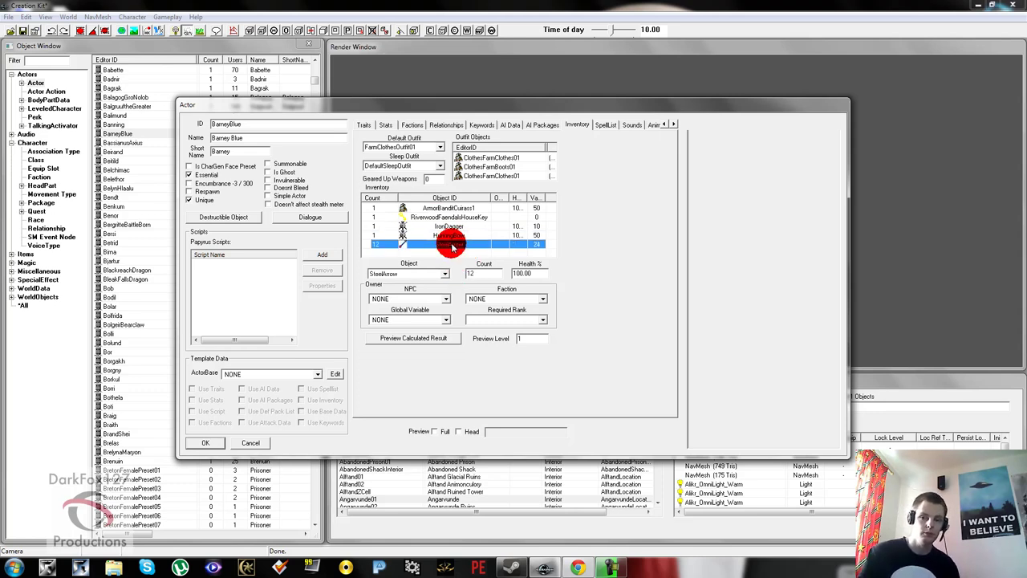
left_click(452, 227)
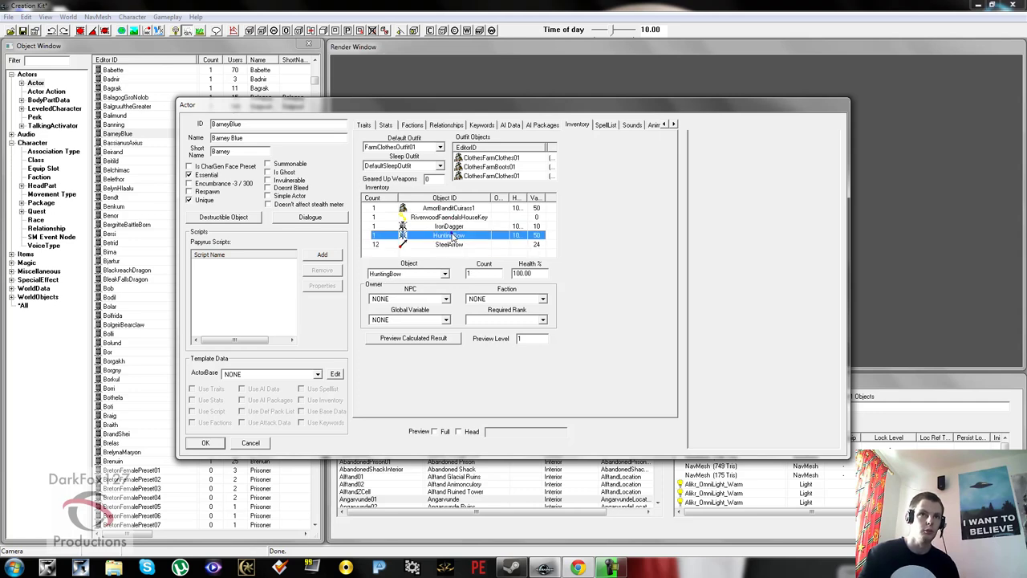
left_click(449, 217)
key("Delete")
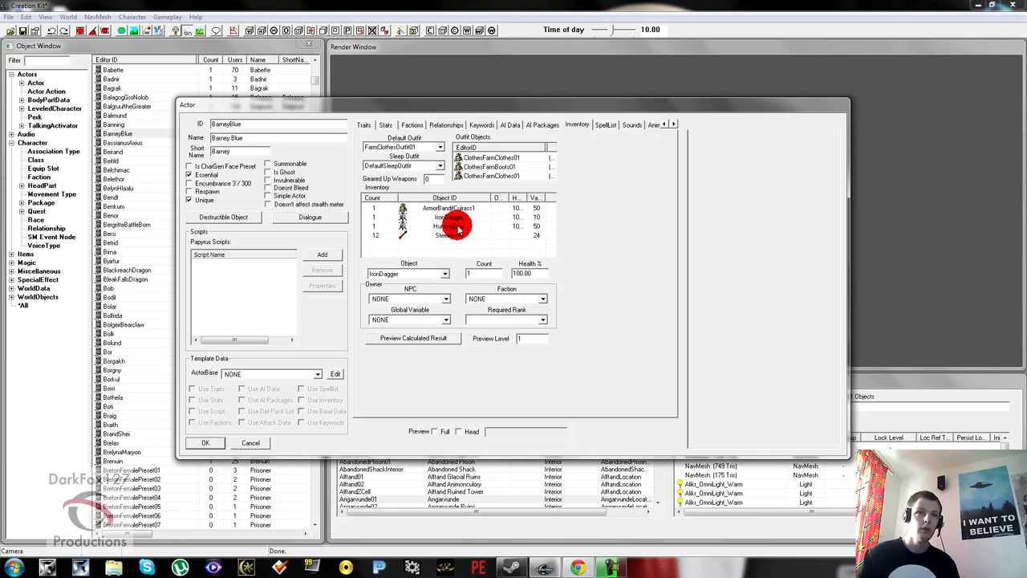
left_click(456, 216)
key("Delete")
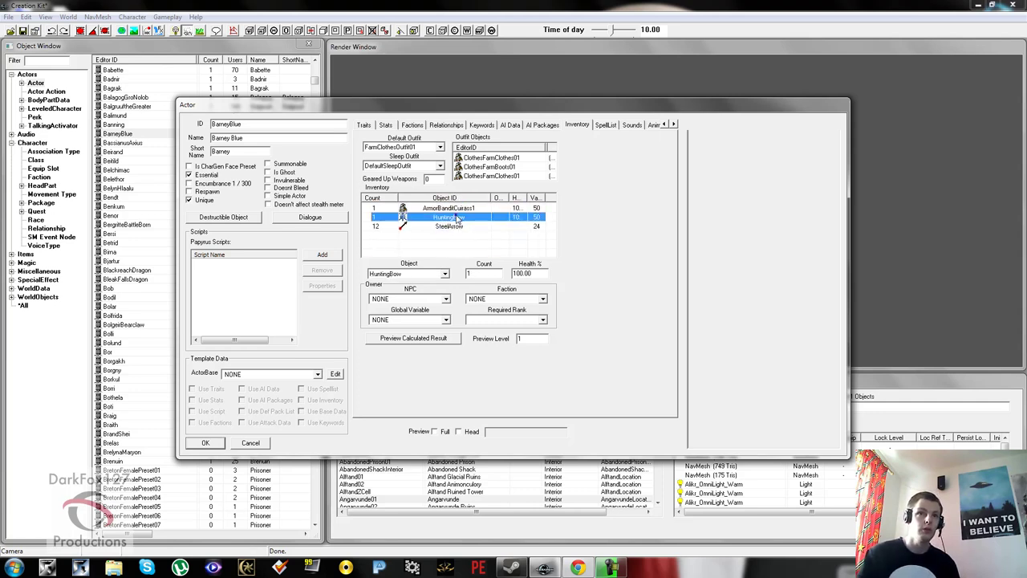
left_click(454, 226)
left_click(450, 248)
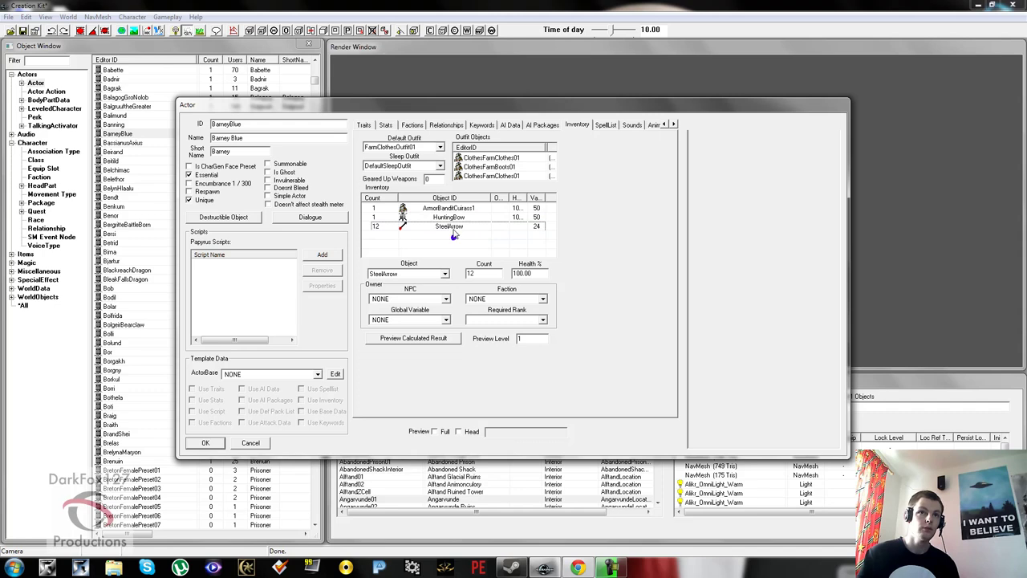
Step: Browse the existing Outfit objects under Items in the Object Window
left_click(488, 157)
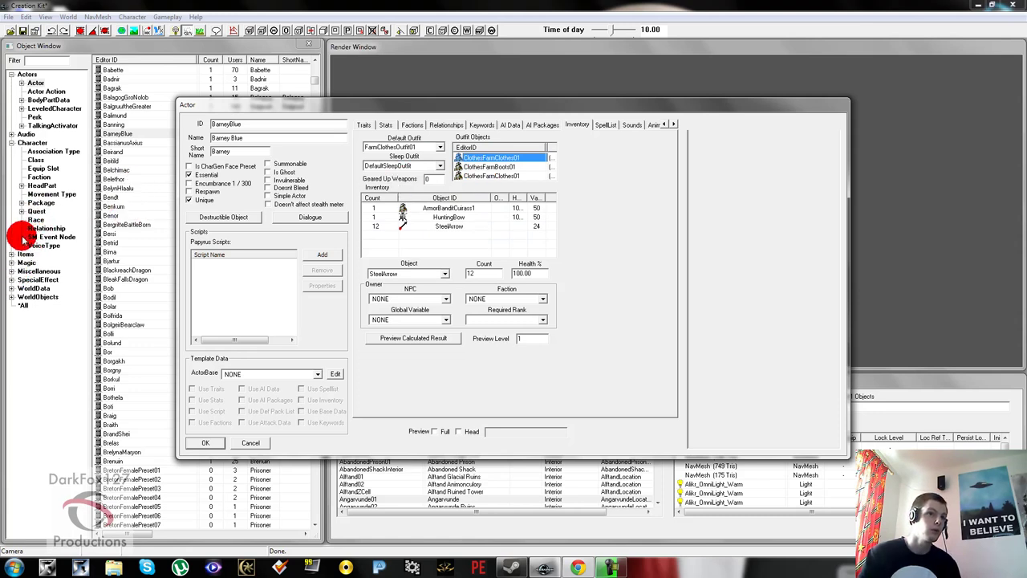
left_click(13, 272)
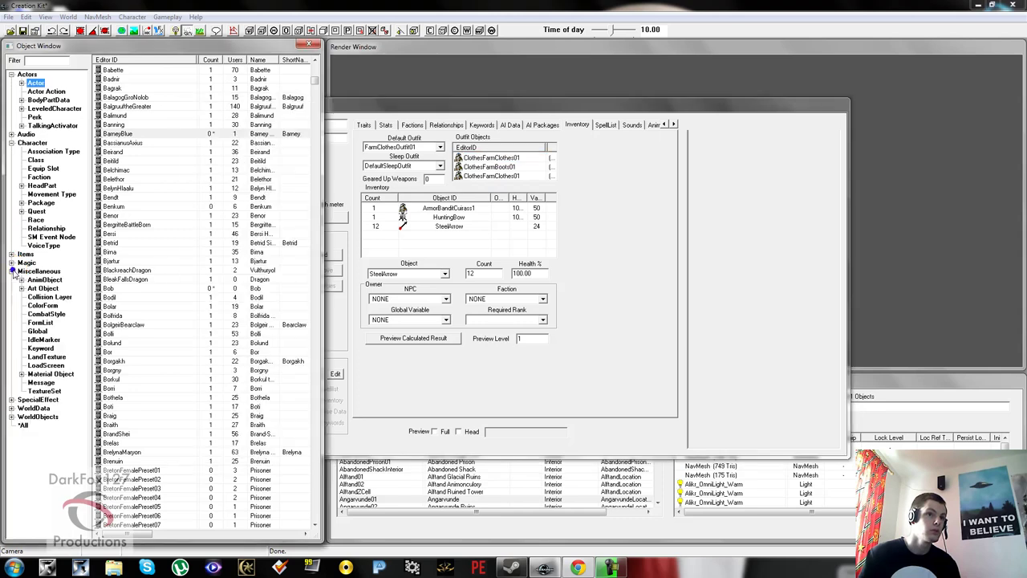
left_click(12, 272)
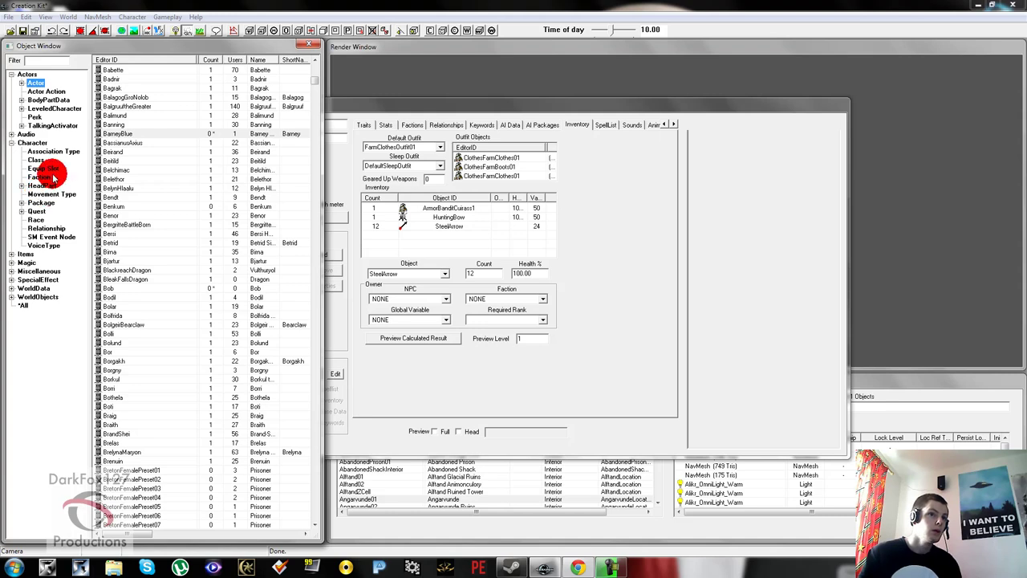
left_click(12, 254)
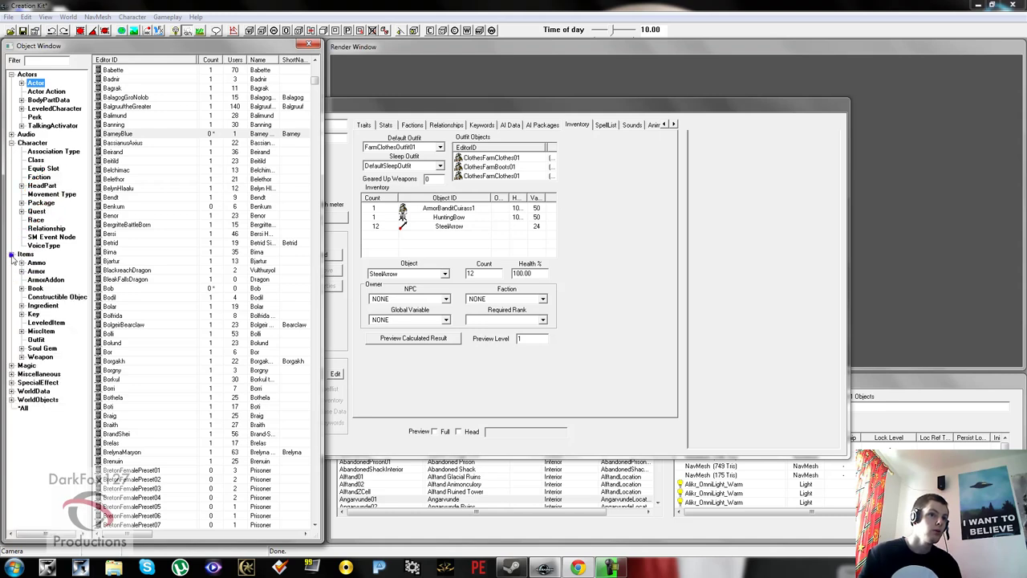
left_click(32, 340)
left_click(129, 270)
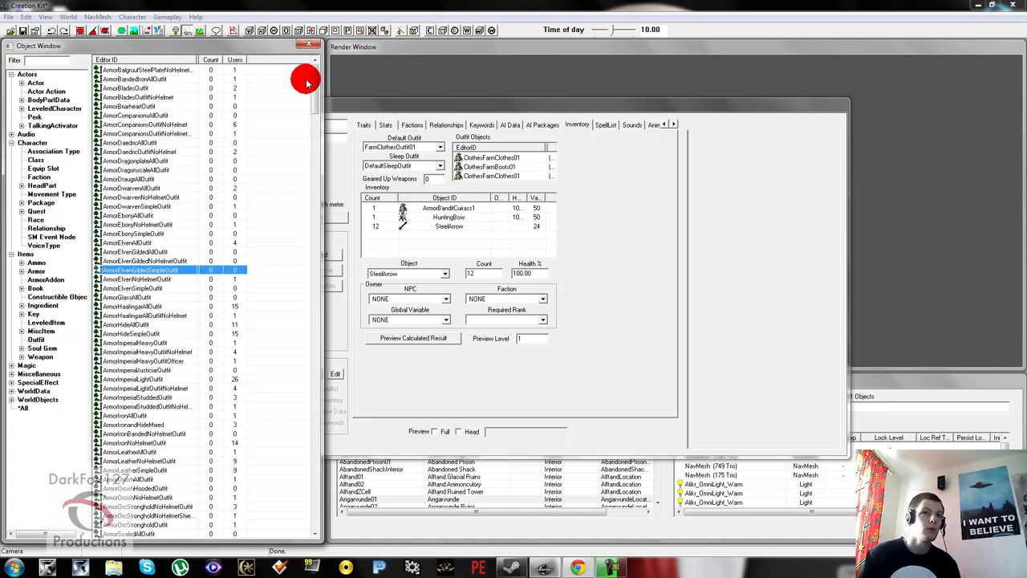
left_click(408, 147)
left_click(403, 158)
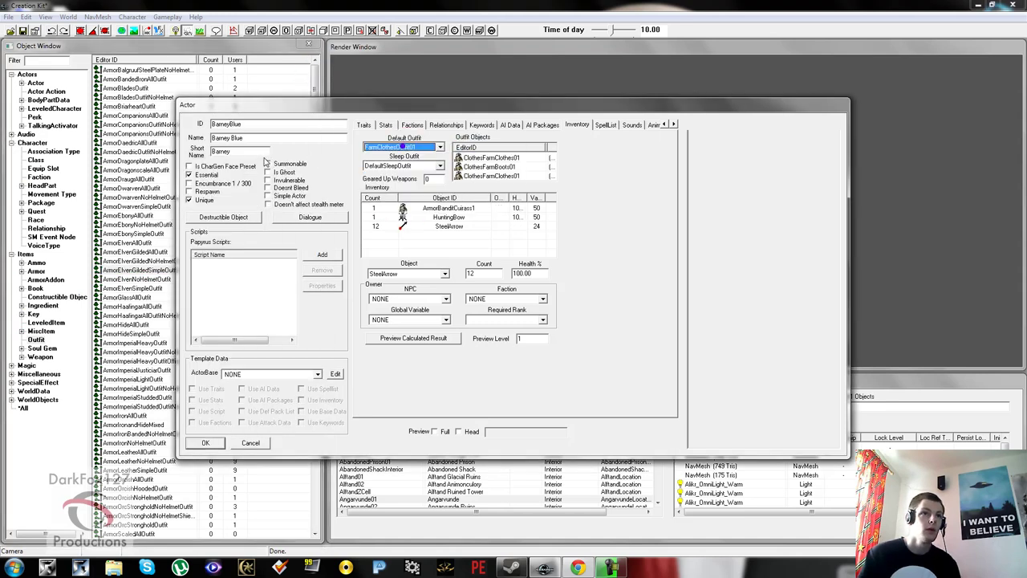
left_click(138, 224)
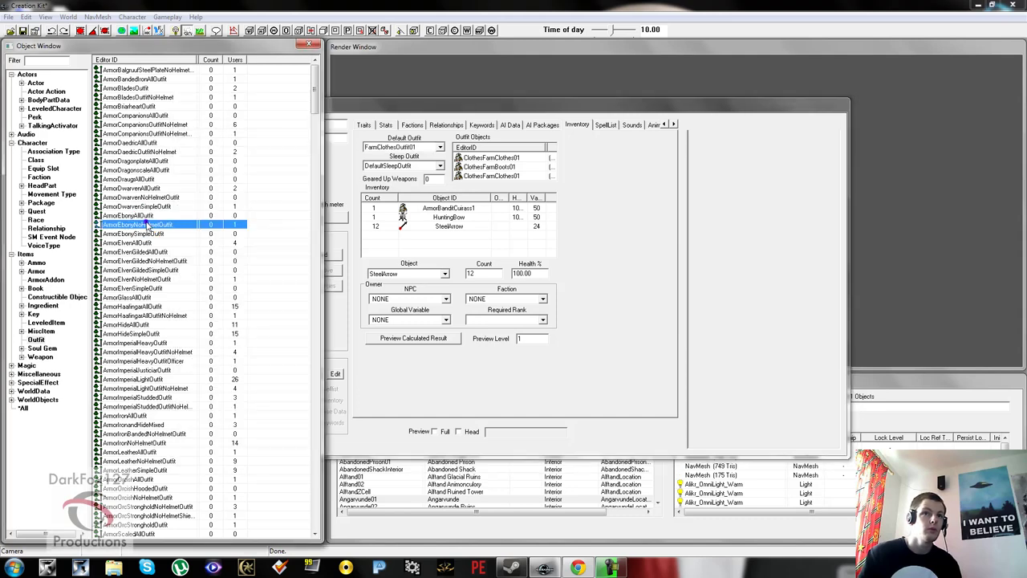
scroll(197, 200, "down", 9)
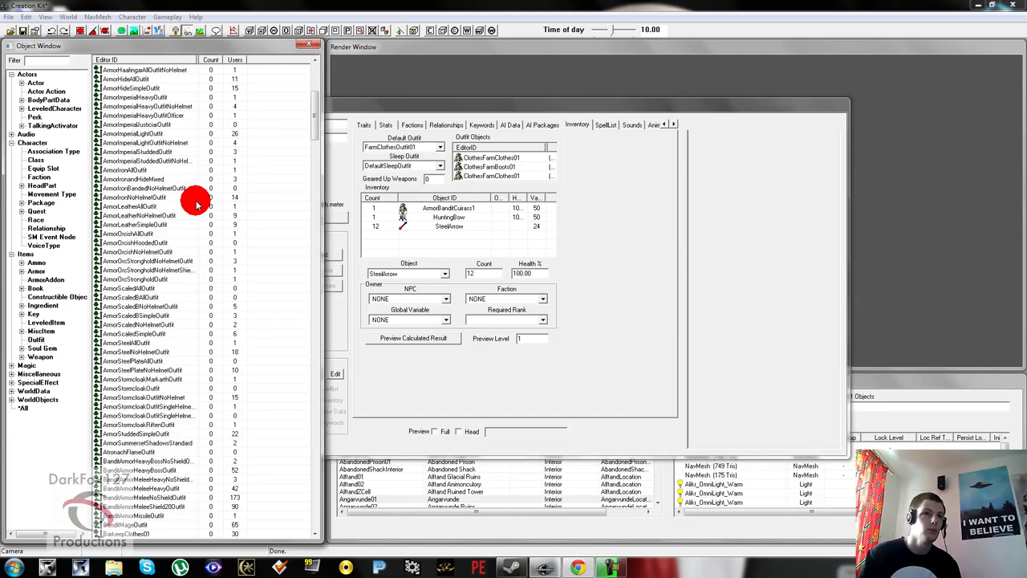
right_click(116, 226)
left_click(160, 233)
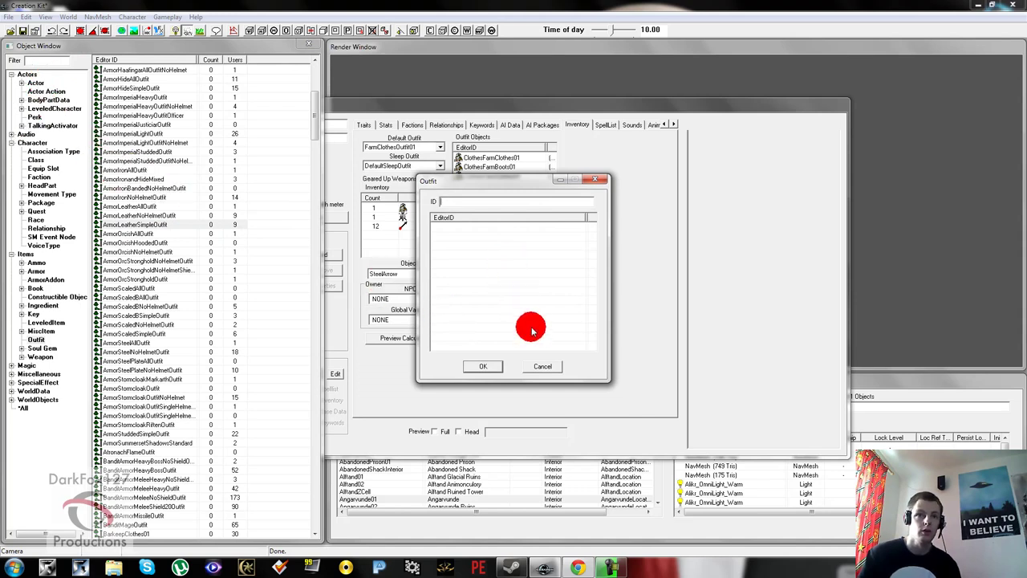
left_click(526, 366)
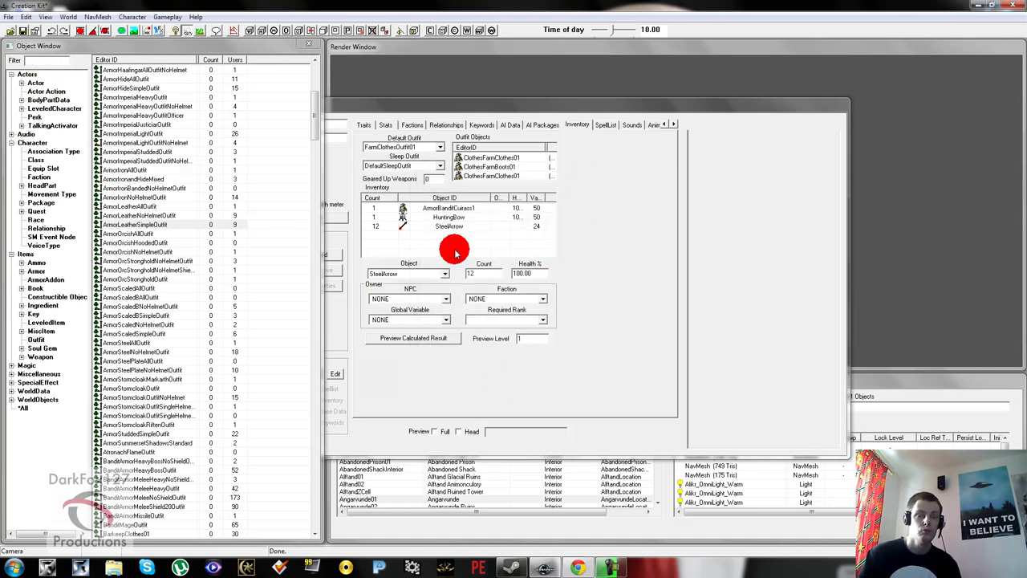
left_click(401, 146)
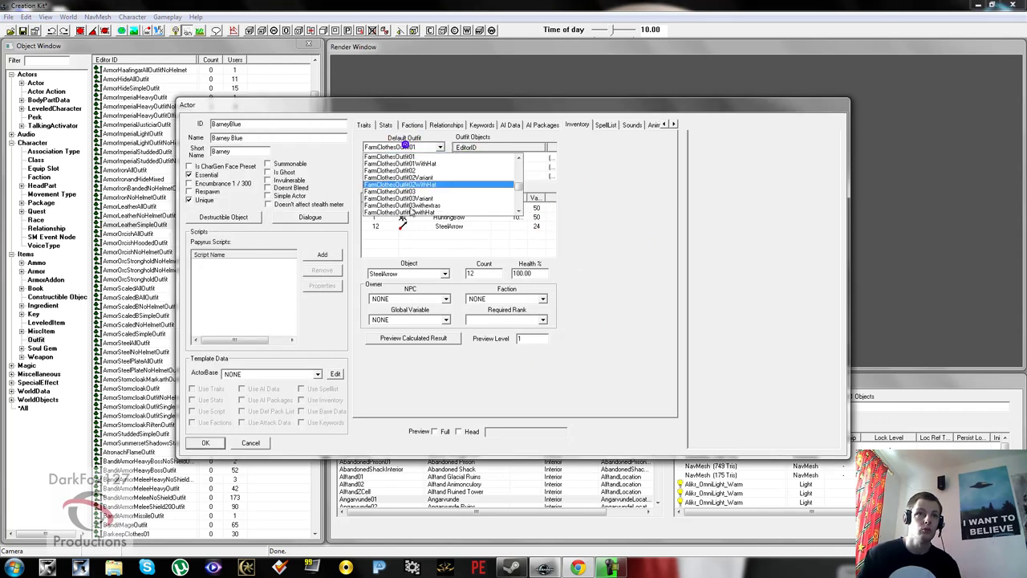
left_click(411, 148)
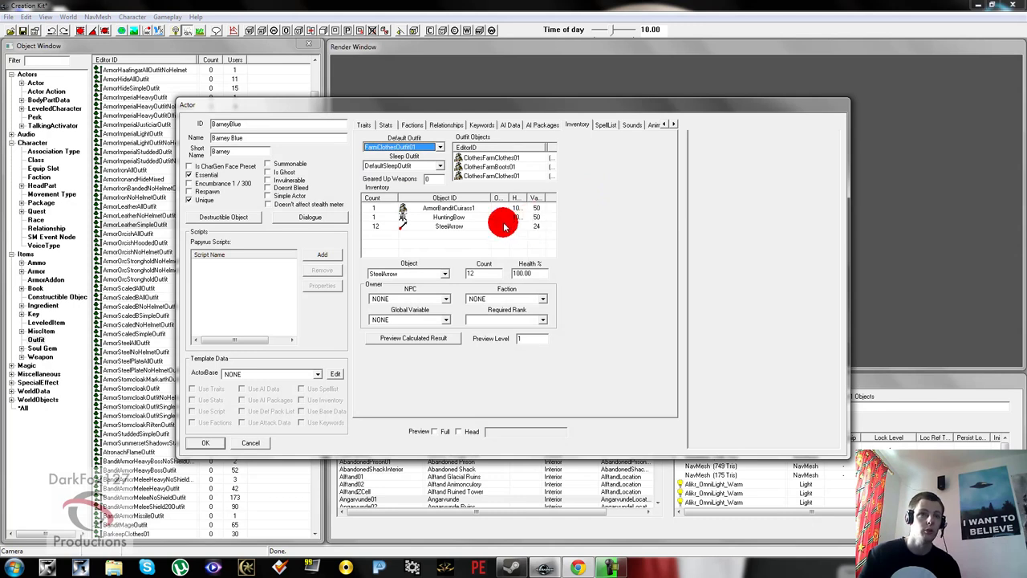
Step: Set the Preview Level of the actor's inventory to 50
left_click(457, 246)
left_click(459, 227)
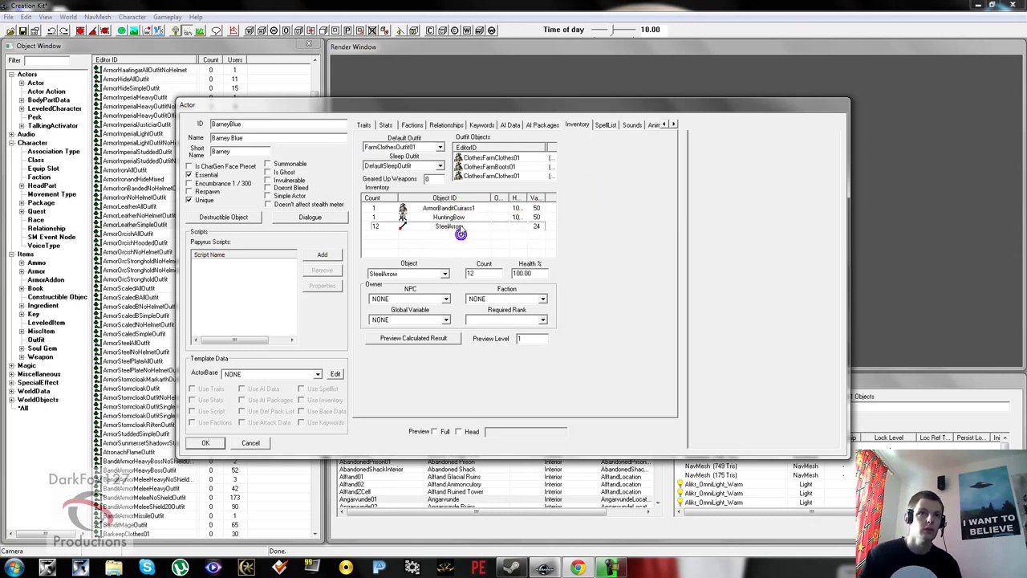
left_click(457, 227)
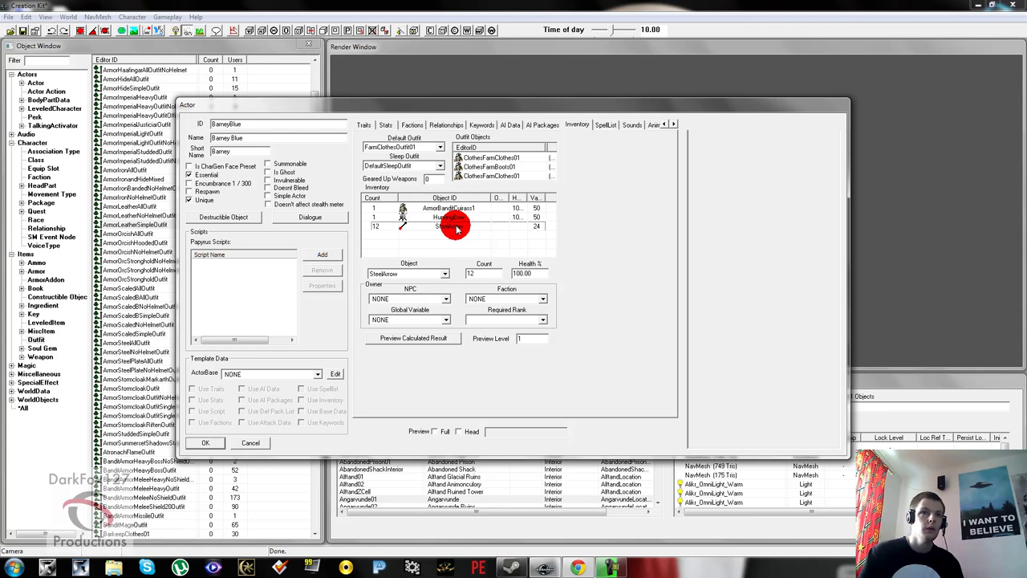
left_click_drag(457, 229, 527, 339)
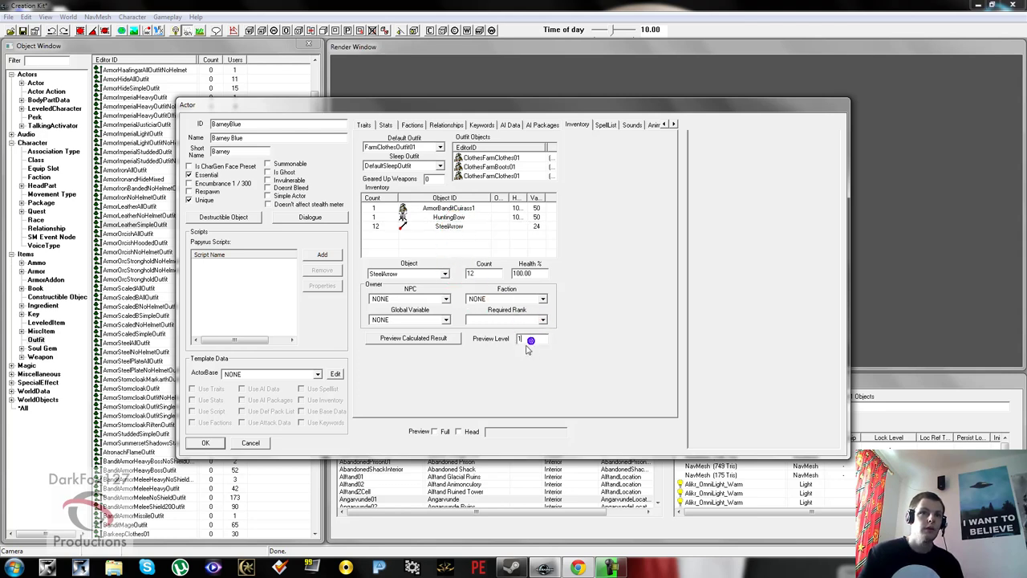
left_click(443, 333)
type("50")
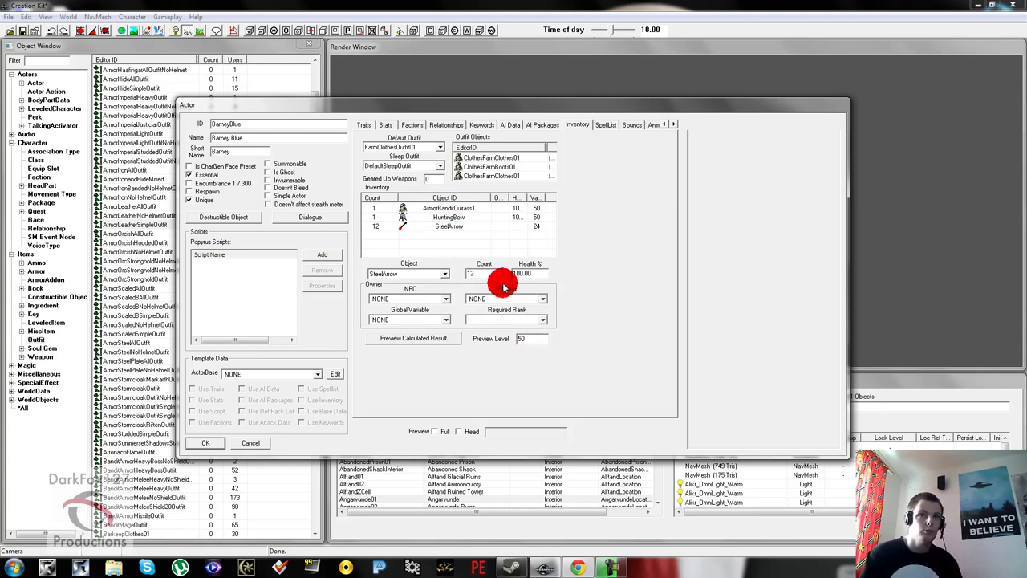
Step: Add a new item to the actor's inventory and set its object to the leveled item LItemPotionHealRate
right_click(463, 241)
left_click(487, 249)
left_click(444, 273)
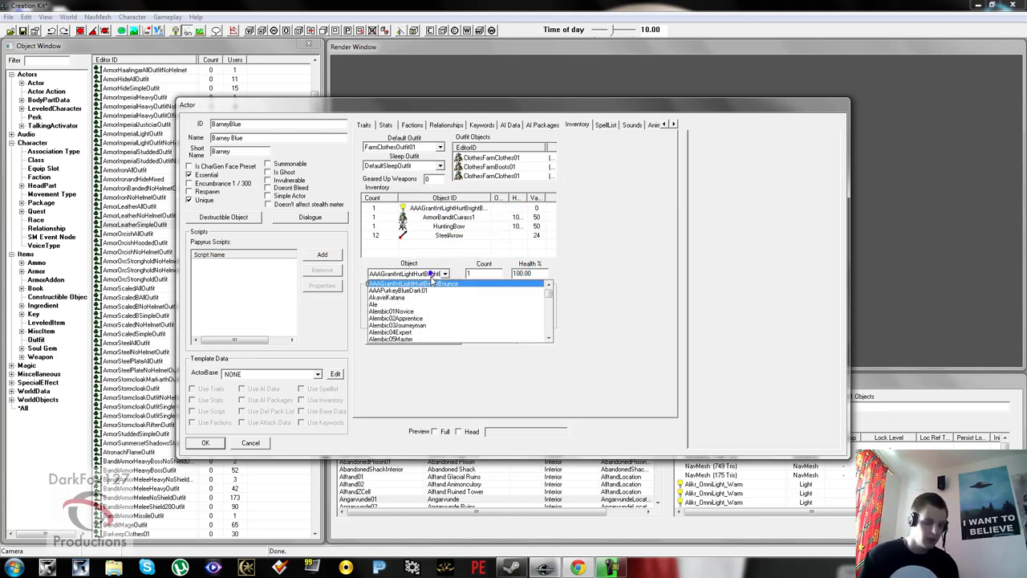
type("lit")
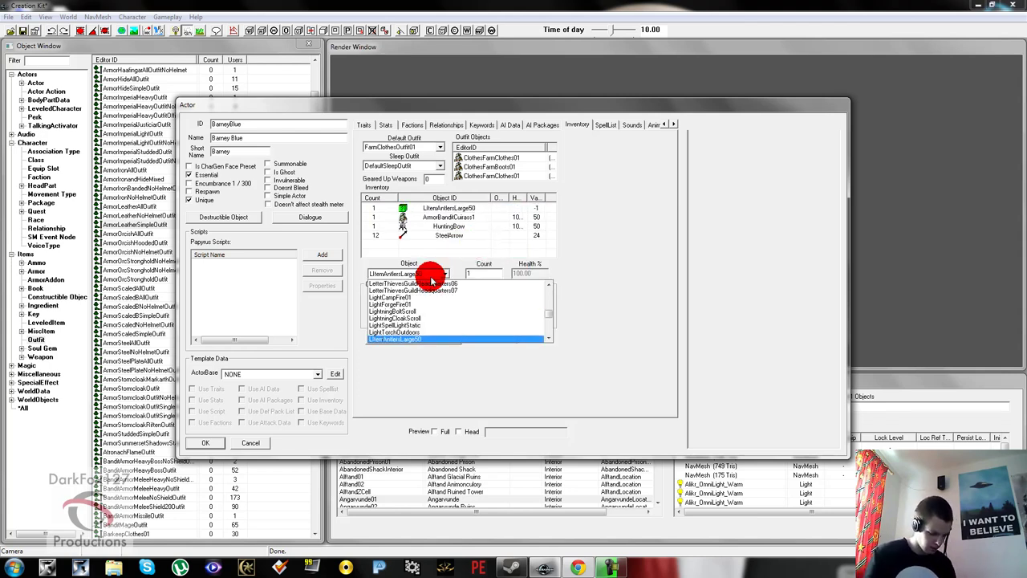
type("empionh")
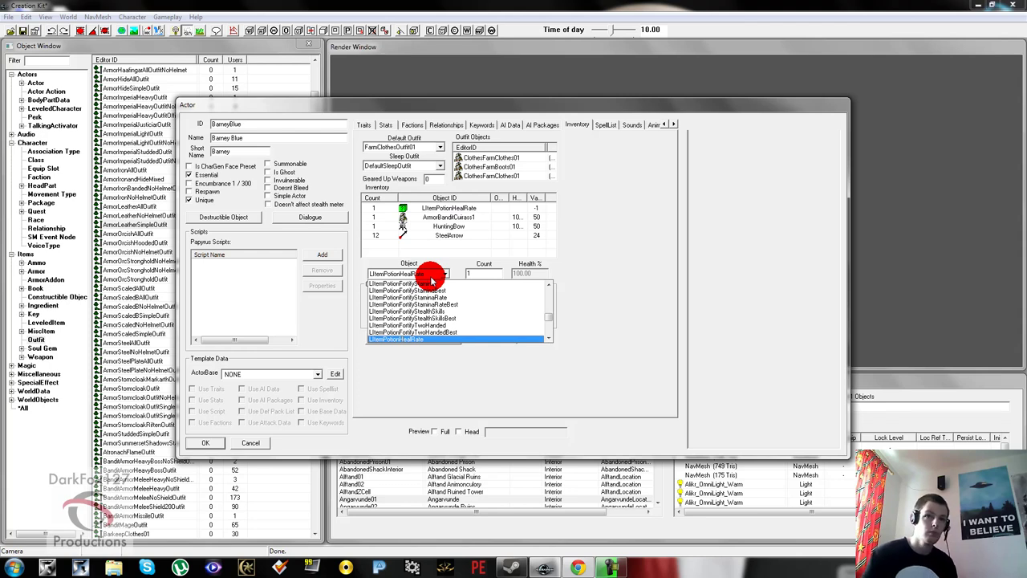
key("Return")
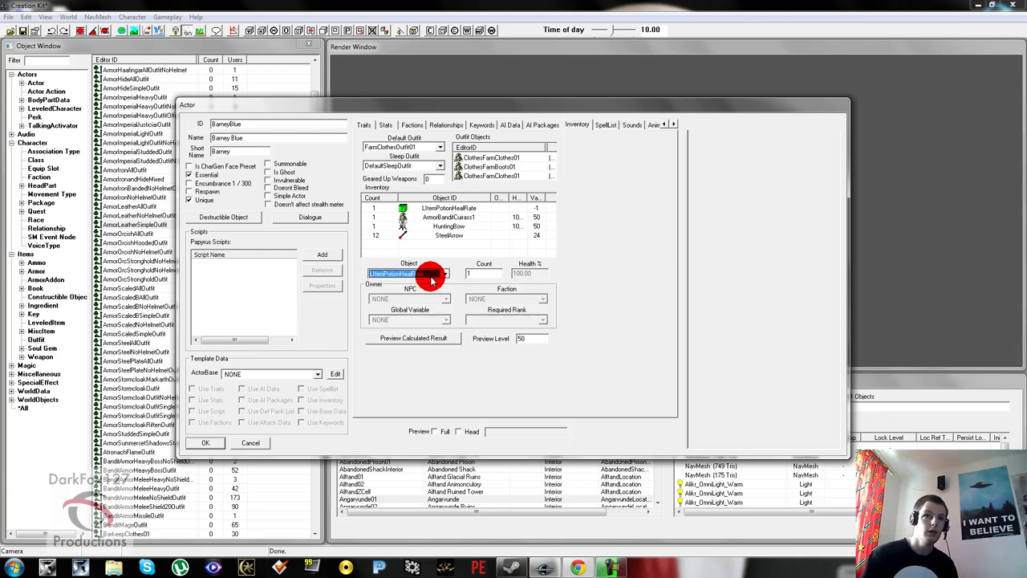
Step: Preview the calculated inventory at level 50, check which potion LItemPotionHealRate produces, and close the preview
left_click(450, 208)
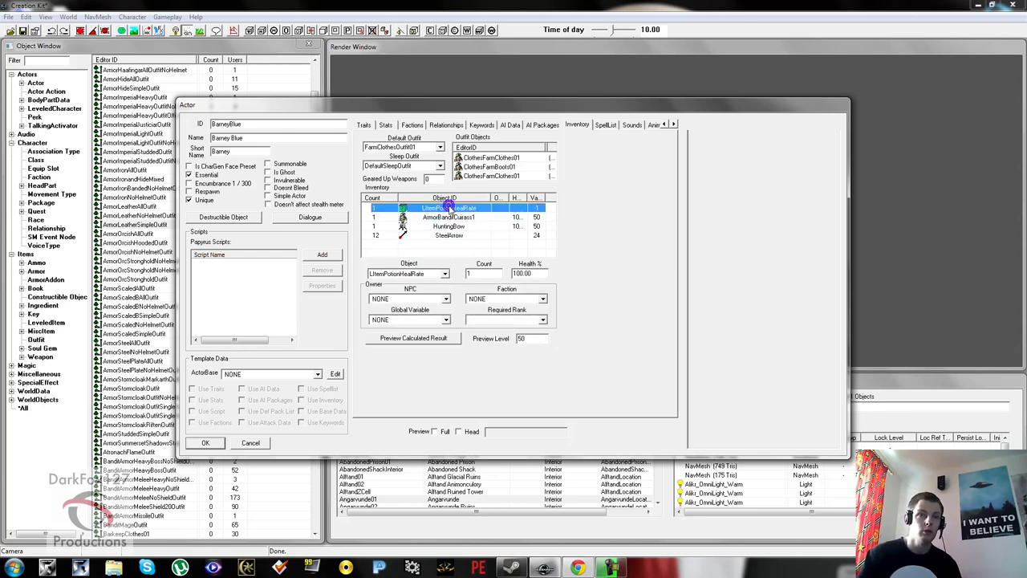
right_click(449, 208)
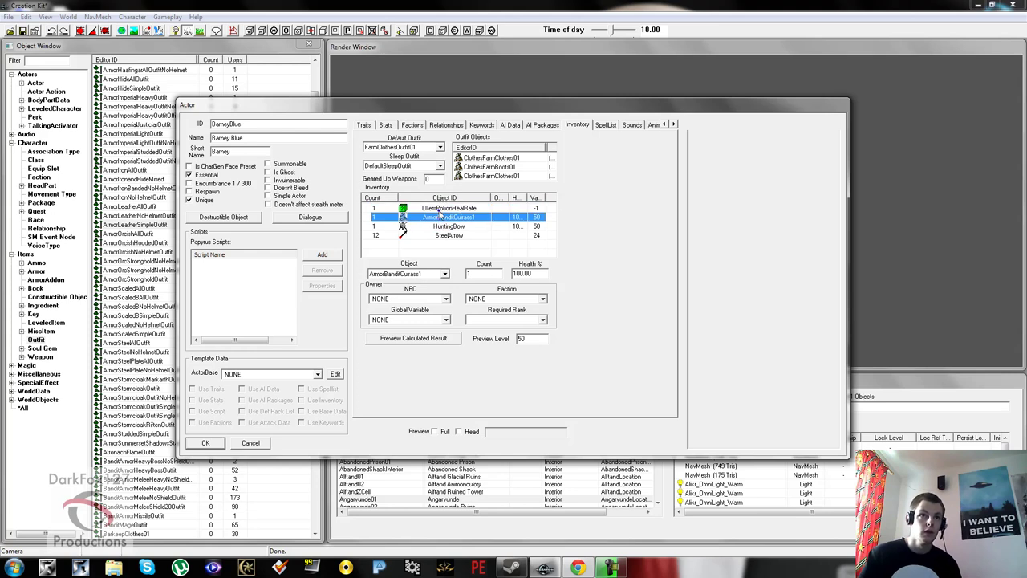
left_click(531, 338)
left_click(440, 339)
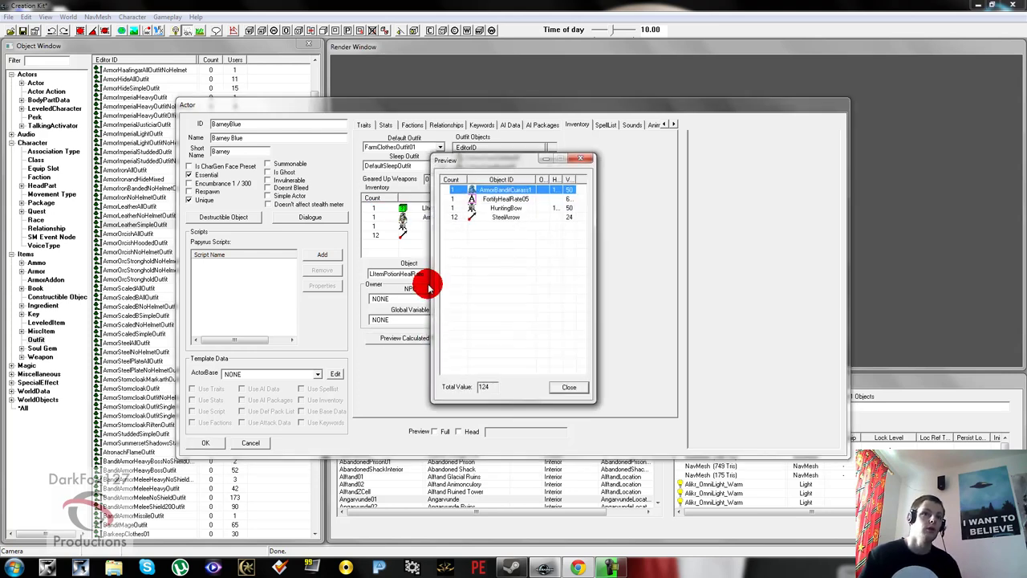
left_click(491, 199)
left_click(494, 209)
left_click(493, 198)
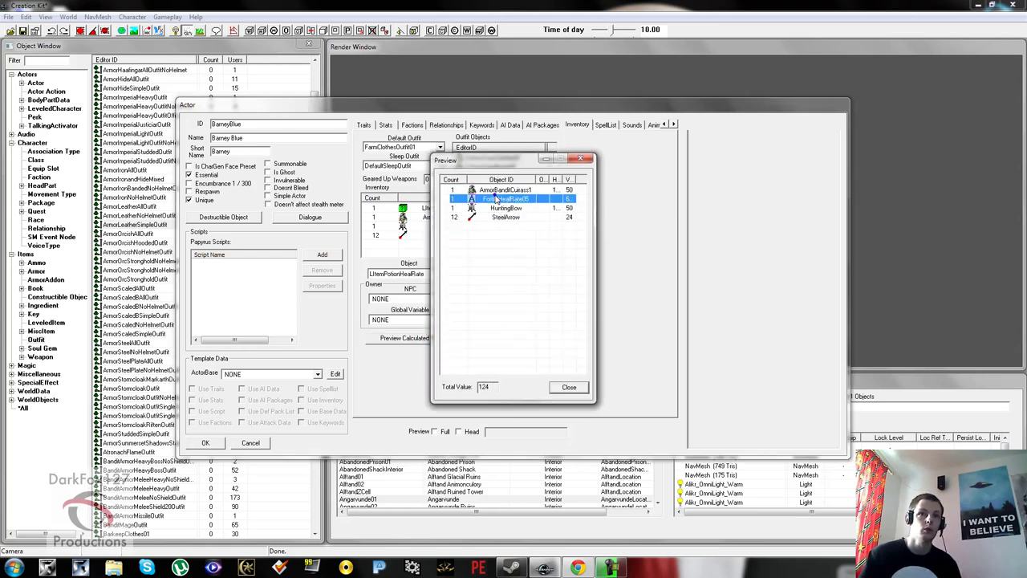
left_click_drag(494, 199, 515, 238)
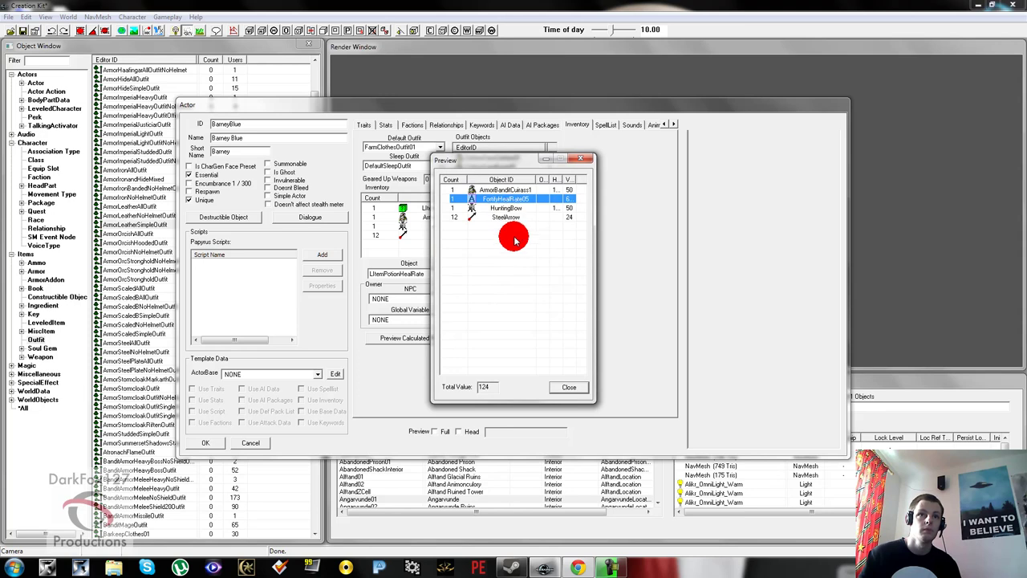
left_click(580, 158)
Step: Set the Preview Level to 1, preview the calculated inventory again to compare the potion, and close the preview
left_click(531, 338)
left_click(458, 294)
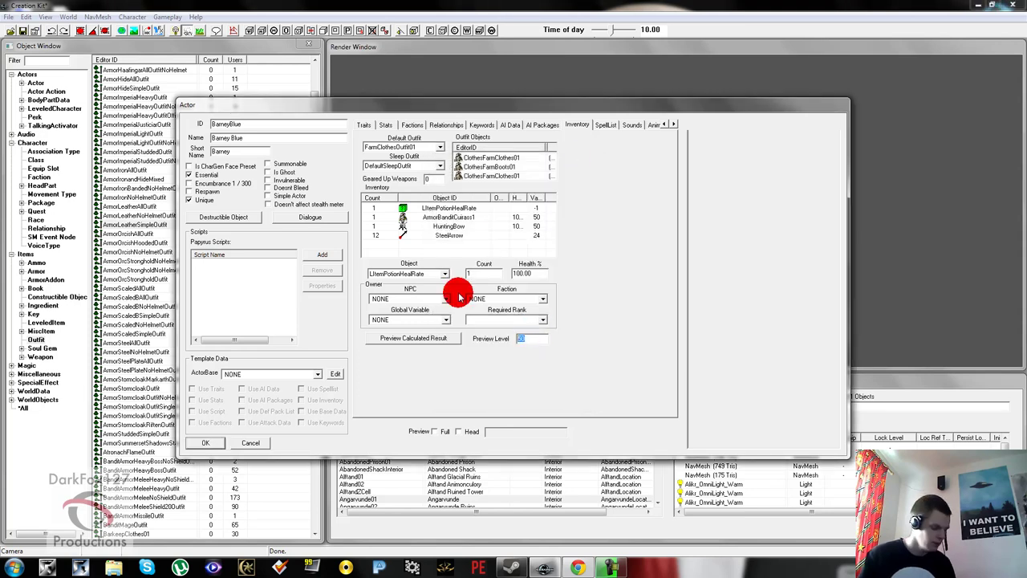
left_click(411, 337)
left_click(489, 238)
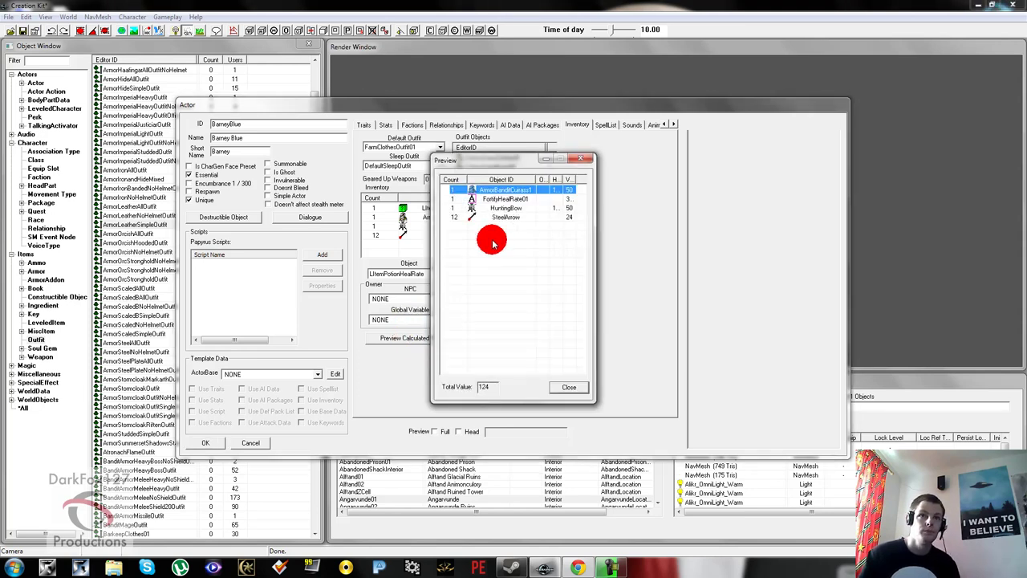
left_click(581, 159)
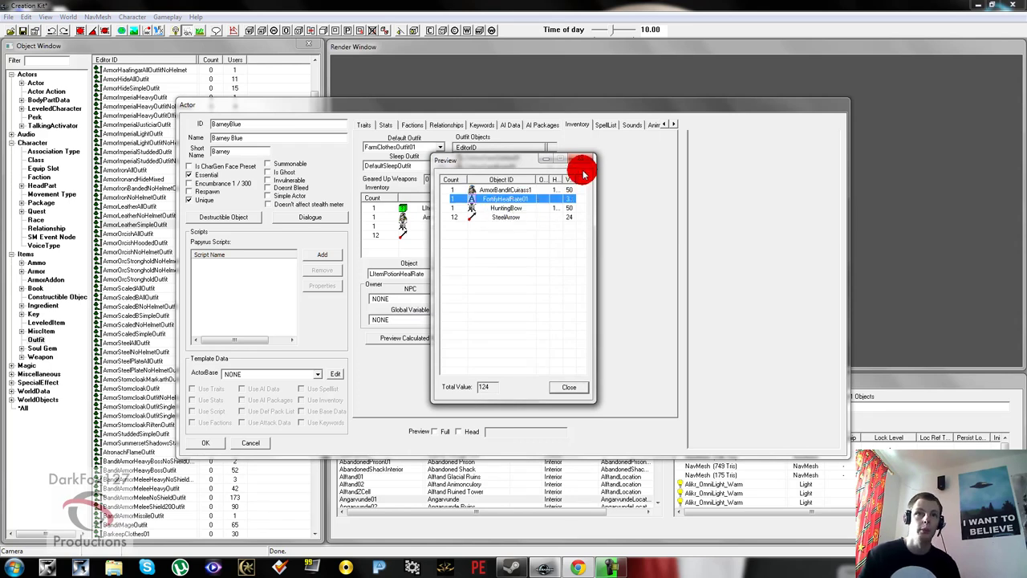
left_click(452, 244)
left_click(452, 236)
left_click(452, 225)
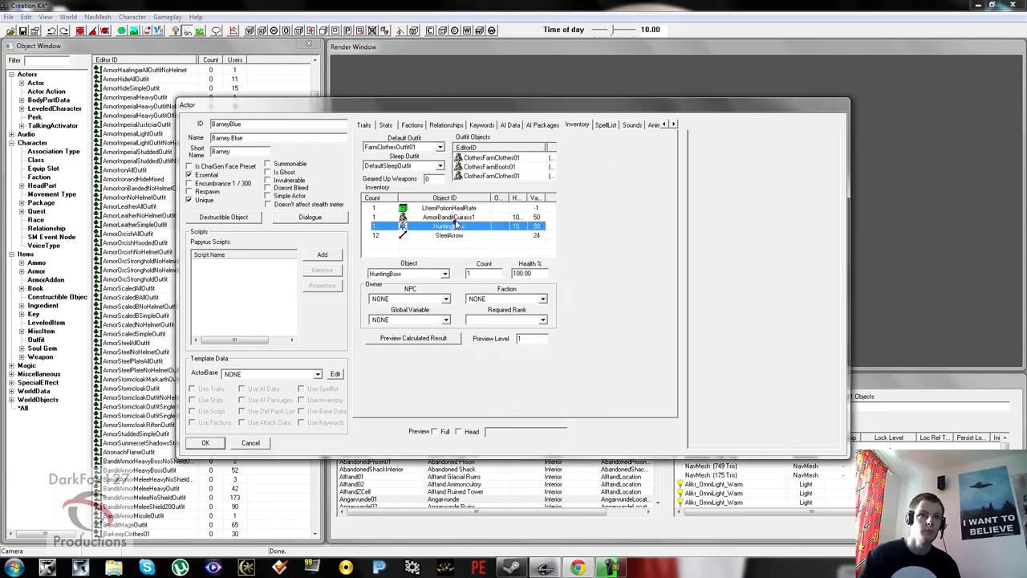
left_click(455, 215)
left_click(443, 209)
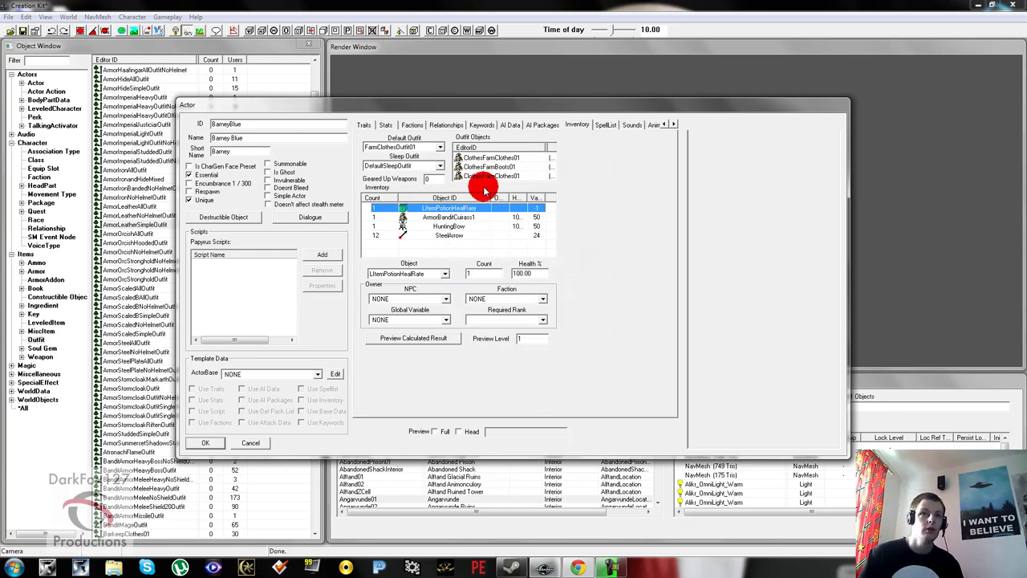
Step: Add the Healing spell to the actor's spell list, filtering the available forms by "heal"
left_click(598, 126)
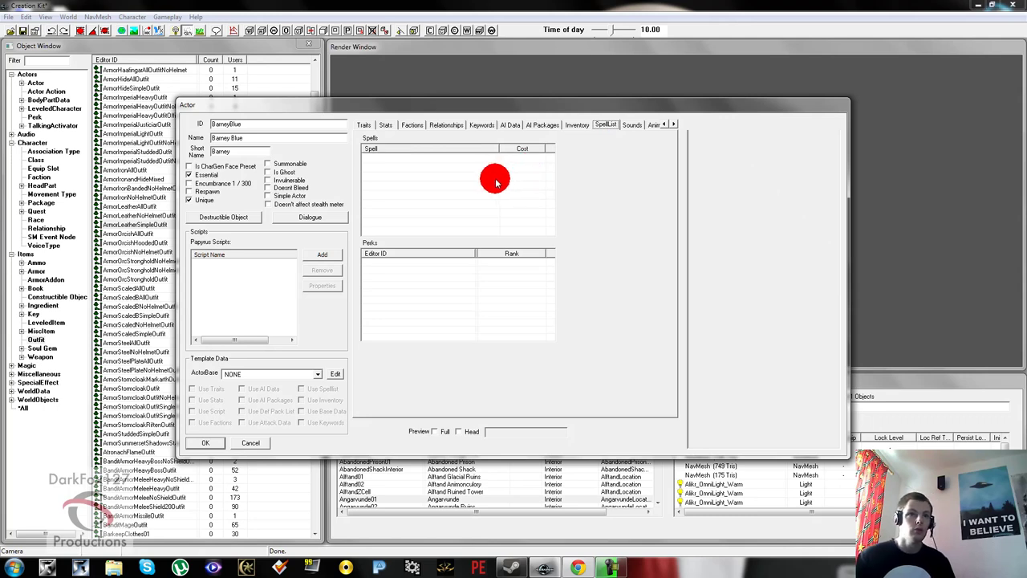
right_click(426, 188)
left_click(431, 193)
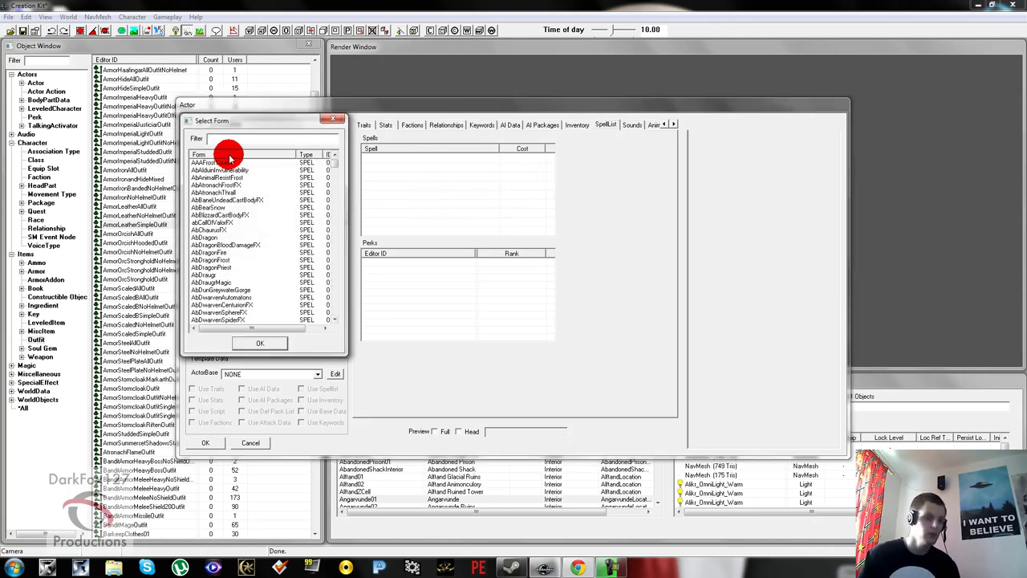
type("heal")
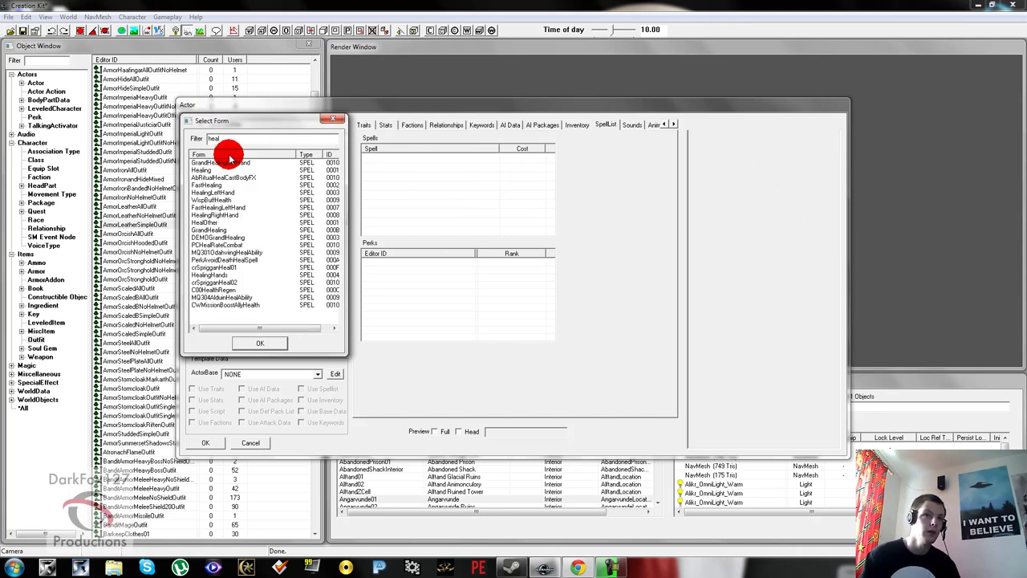
left_click(223, 171)
left_click(197, 170)
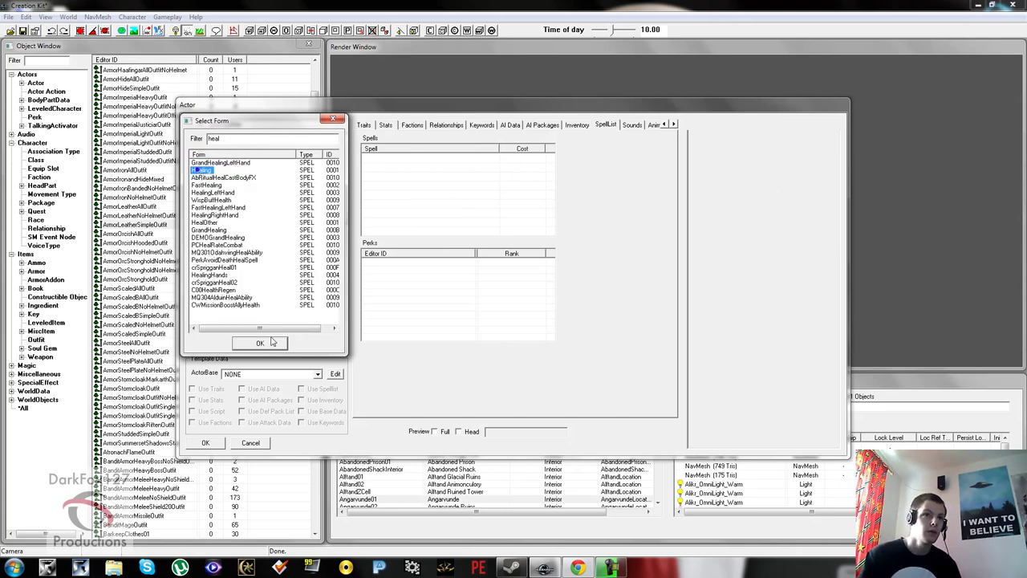
left_click(261, 343)
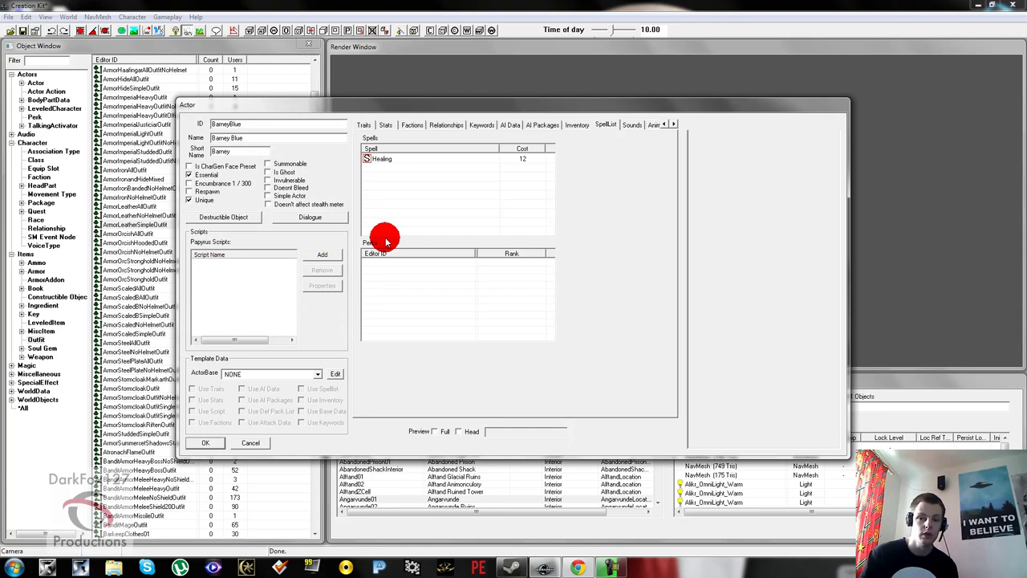
Step: Add the AvoidDeath perk to the actor's perks, filtering the available forms by "avoid"
right_click(390, 268)
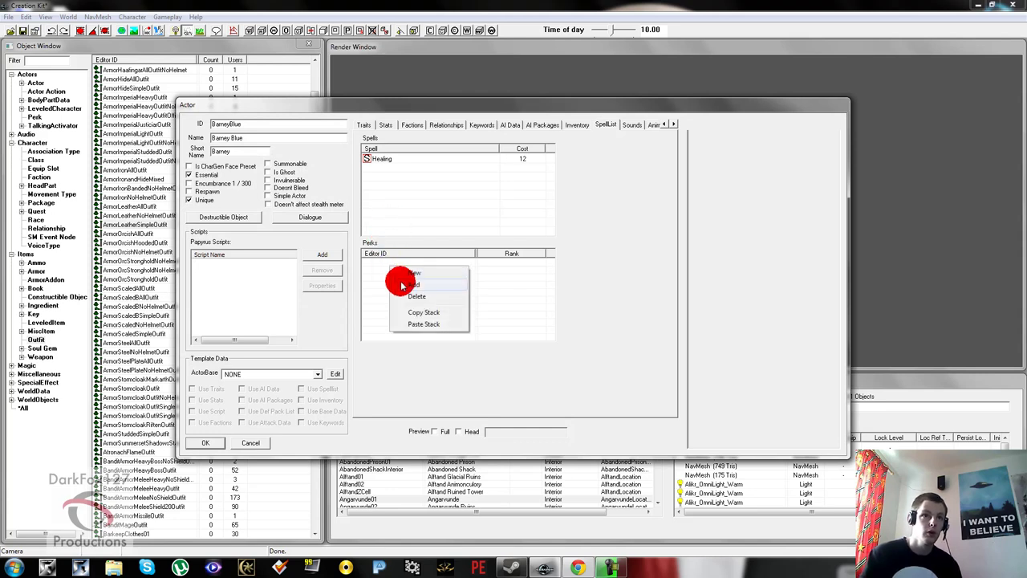
left_click(402, 285)
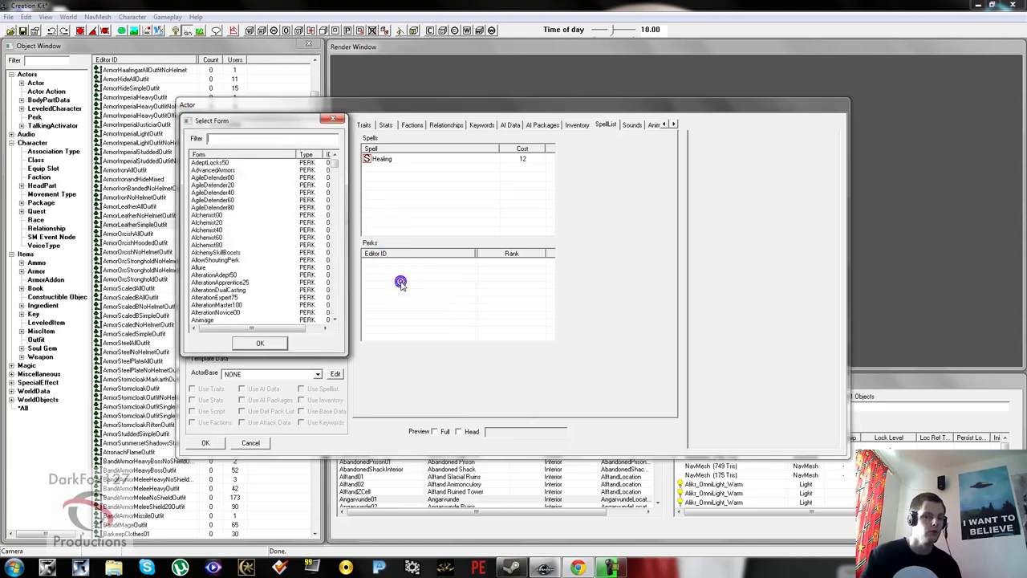
left_click(237, 142)
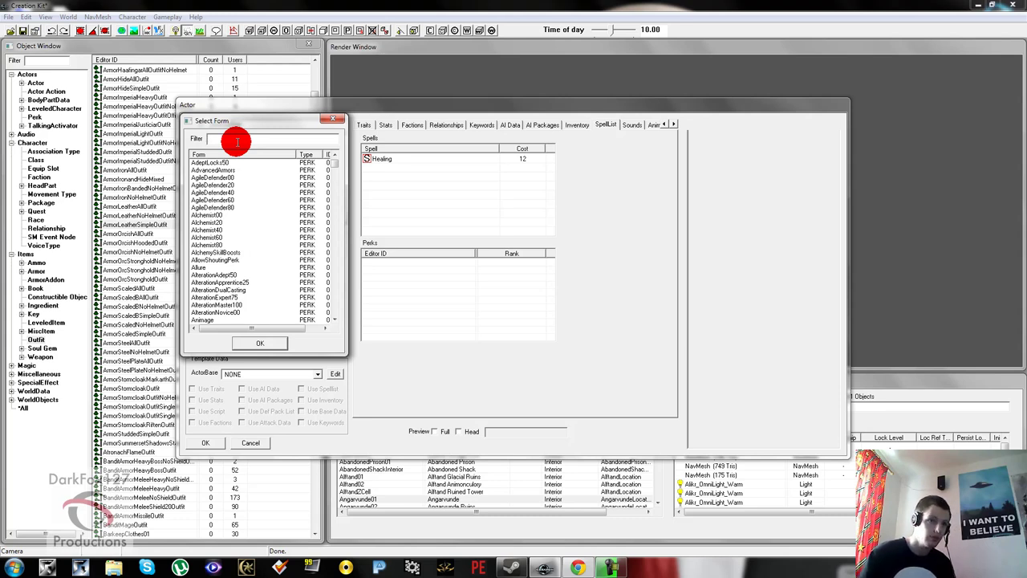
type("avoid")
left_click(232, 142)
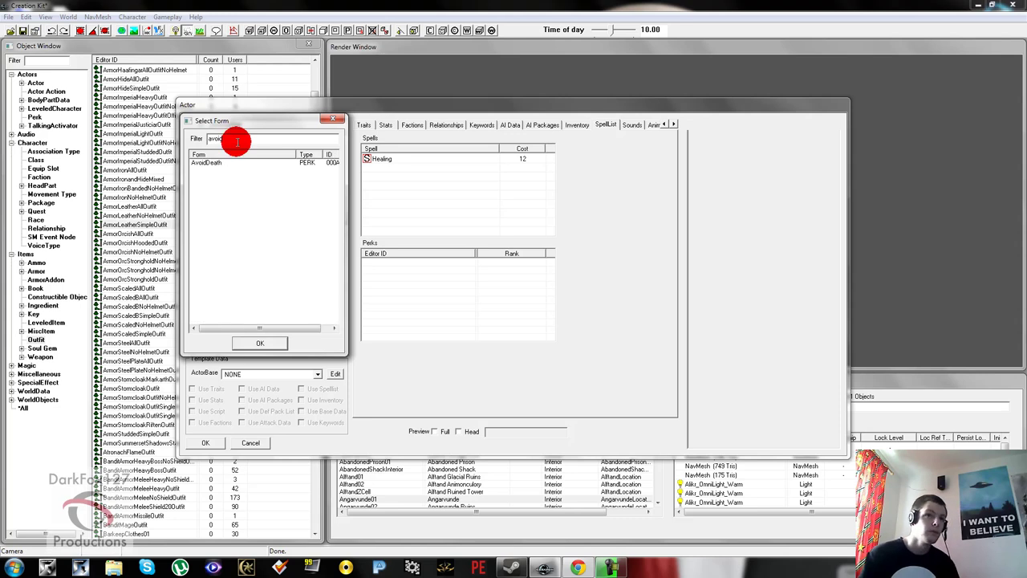
left_click(208, 162)
left_click(249, 345)
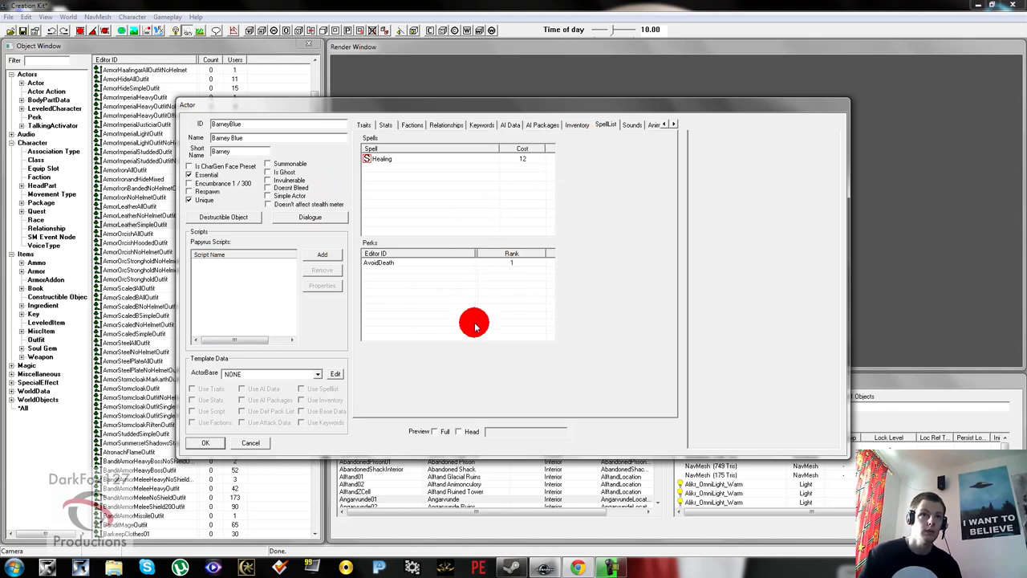
Step: Look at the actor's Sounds settings, including Sound Level and Inherits Sounds From
left_click(674, 124)
left_click(673, 124)
left_click(674, 124)
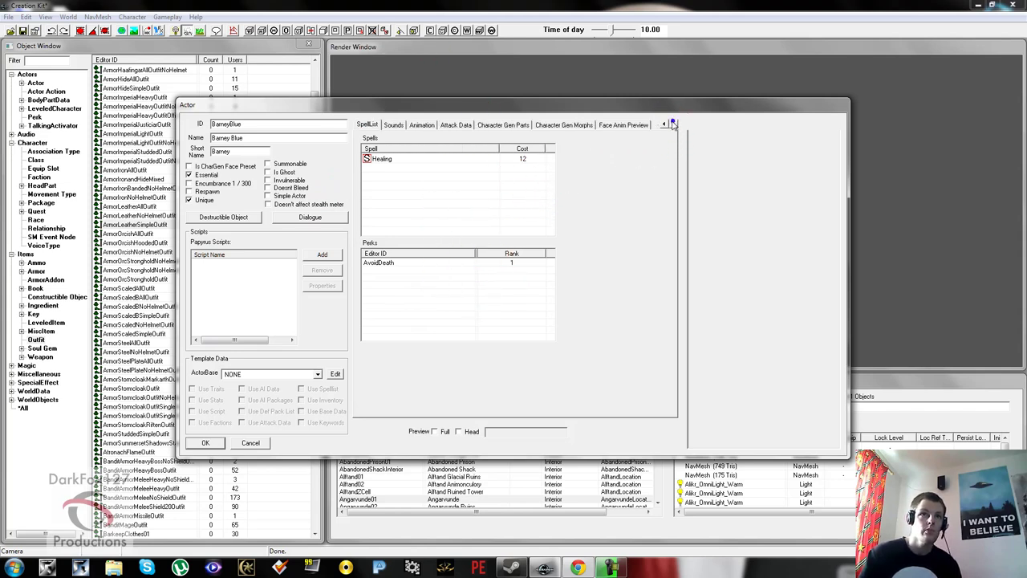
left_click(393, 125)
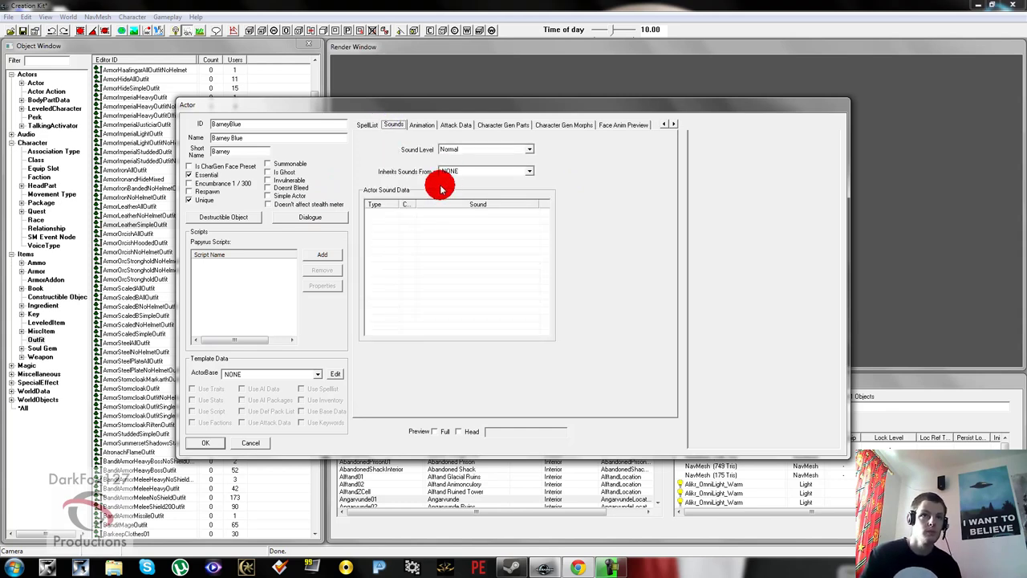
Step: Show the Character Gen Parts settings with the Head preview enabled, and turn the head for a closer look at the face
left_click(495, 126)
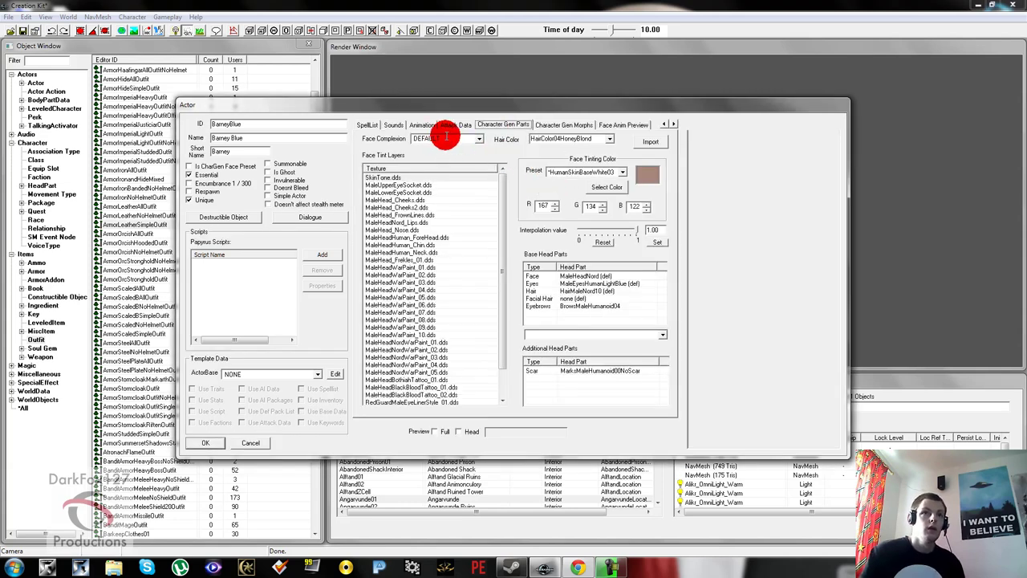
left_click(467, 432)
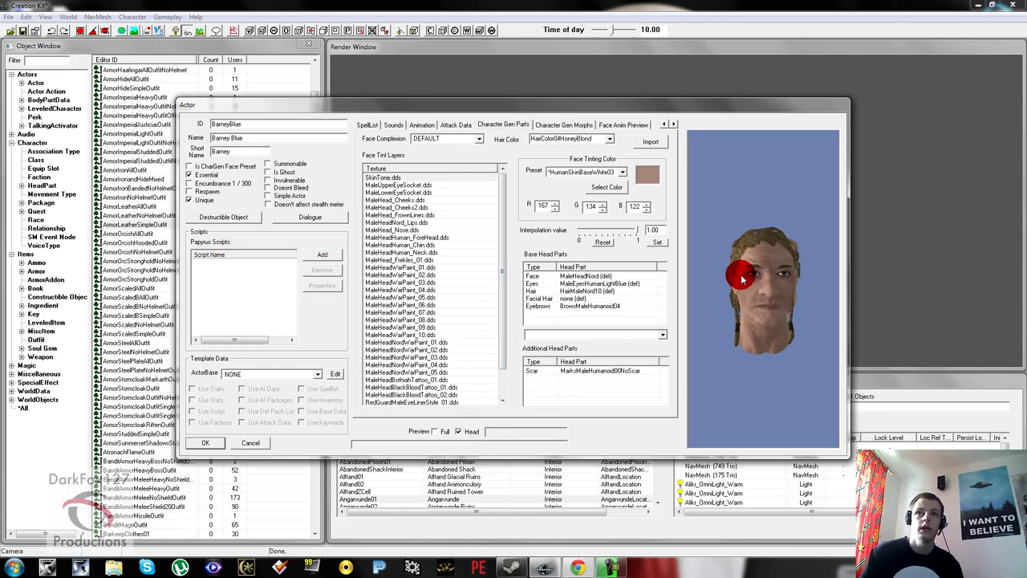
scroll(740, 275, "up", 7)
right_click_drag(741, 278, 722, 281)
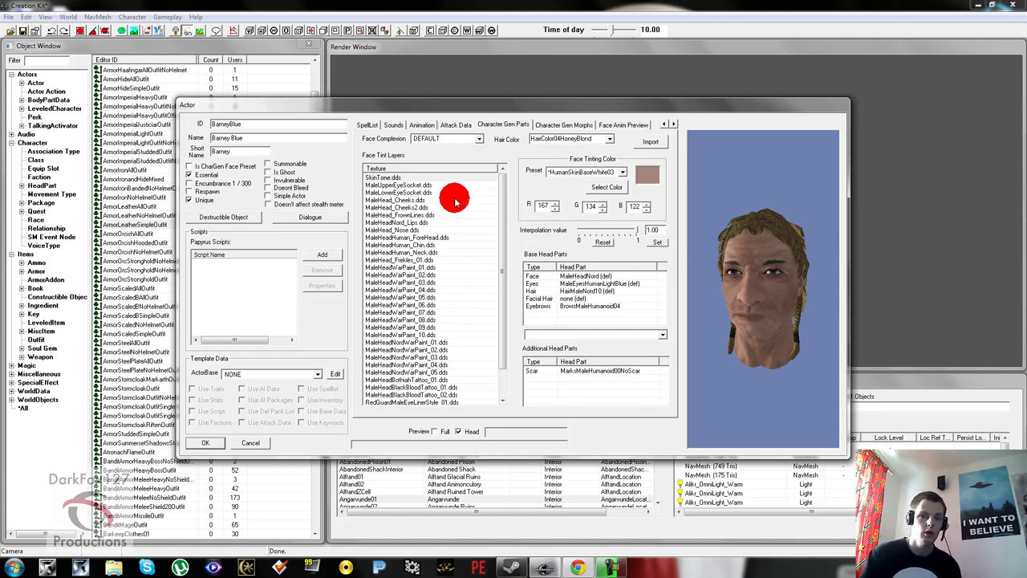
Step: Set the MaleHeadWarPaint_05.dds face tint layer to the WHITE preset and turn the head to check the war paint
left_click_drag(502, 209, 500, 275)
left_click(434, 268)
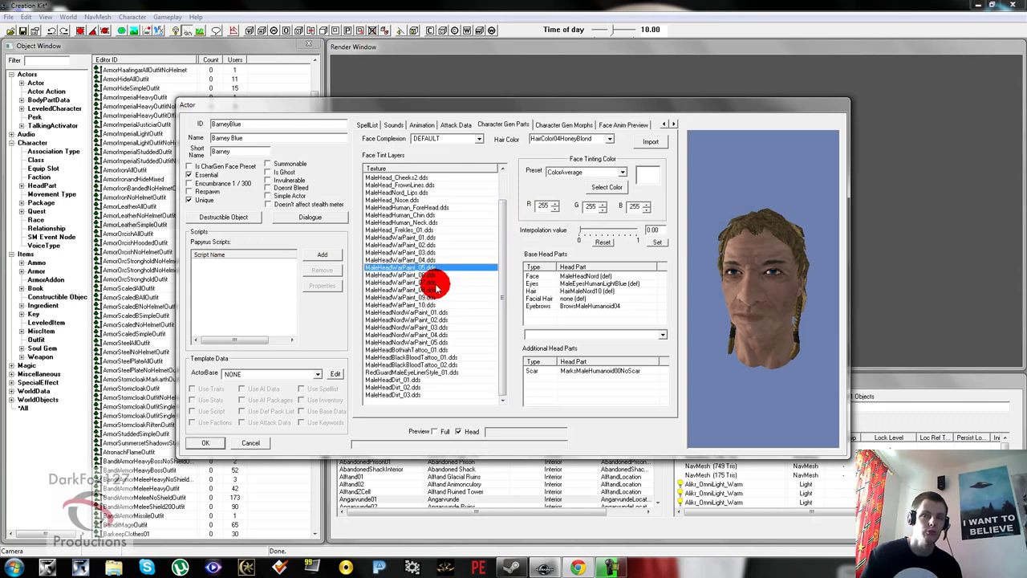
left_click(573, 172)
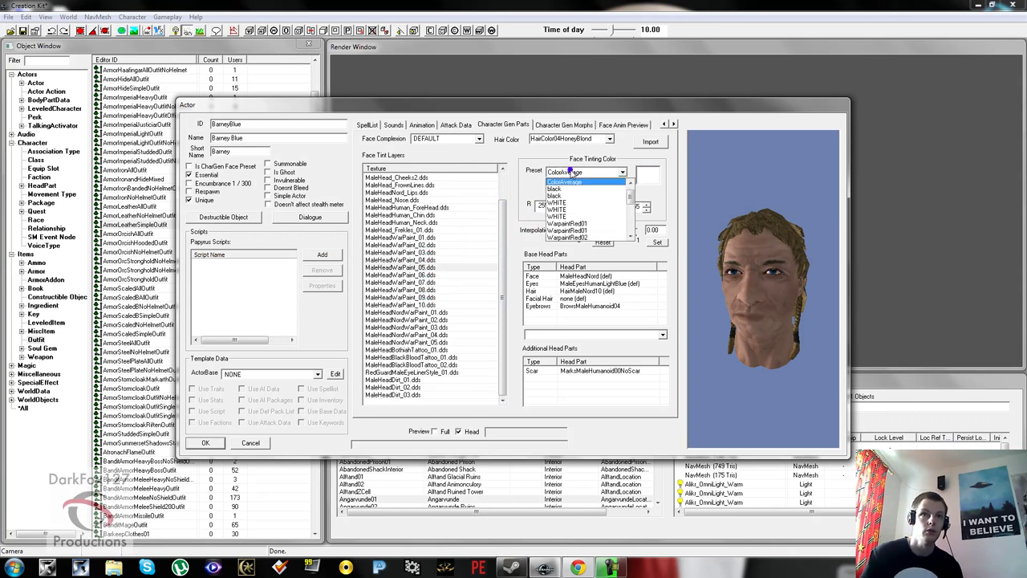
left_click(568, 216)
left_click_drag(781, 273, 565, 286)
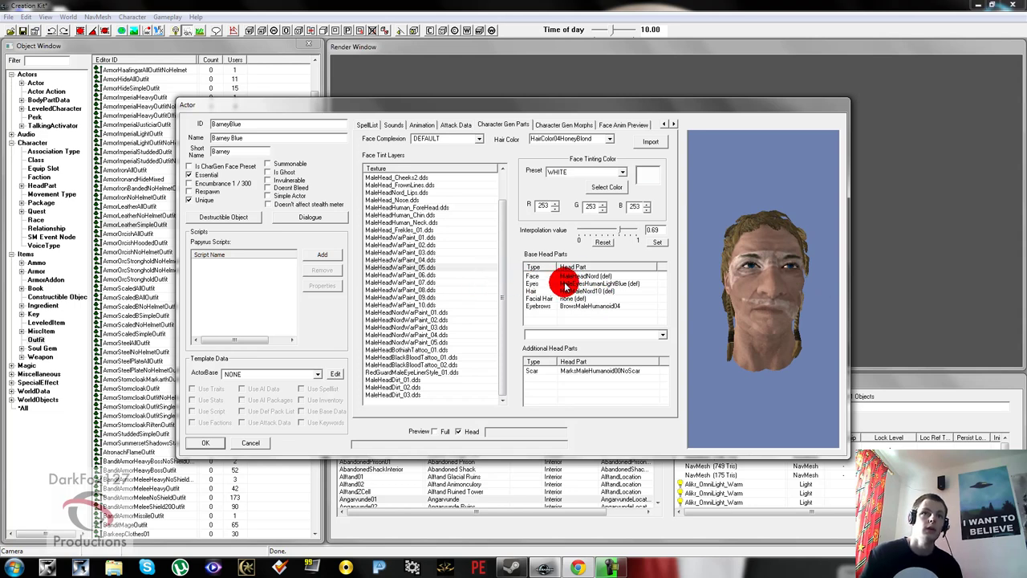
Step: Change the Eyes base head part to MaleEyesHumanGrey, trying the blind-eye variants on the way
left_click(565, 286)
left_click(575, 333)
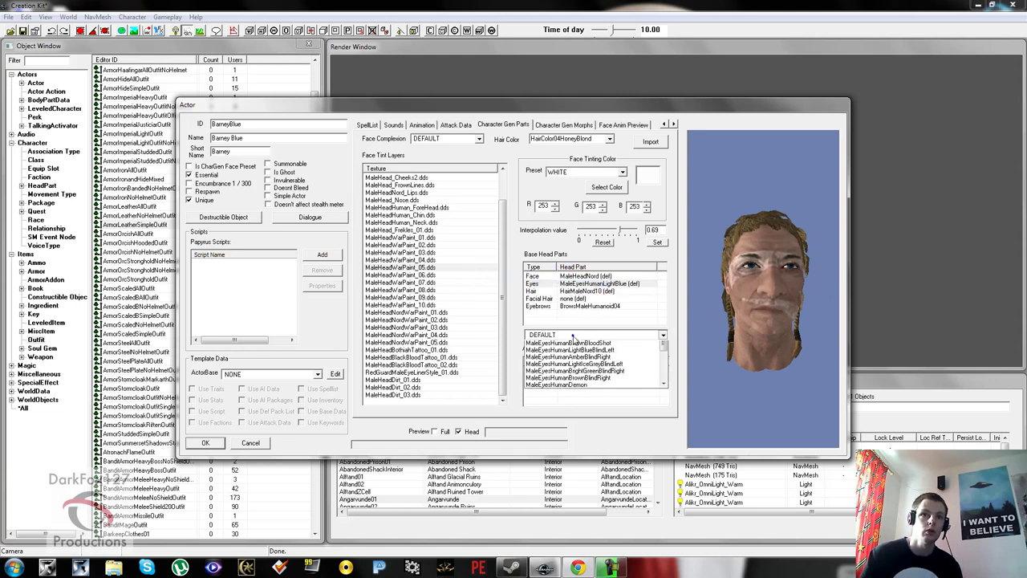
left_click(576, 352)
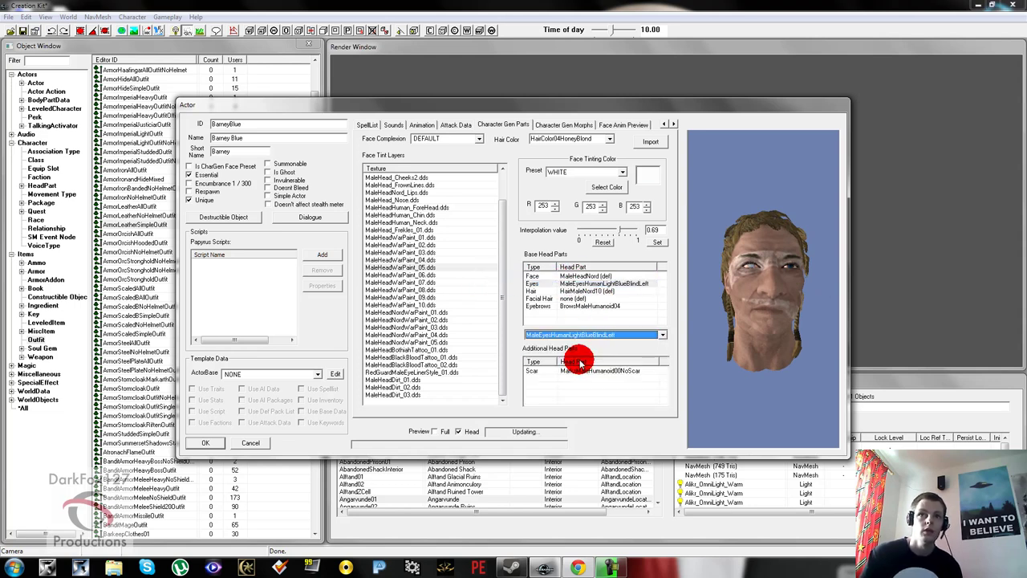
key("Down")
key("Down")
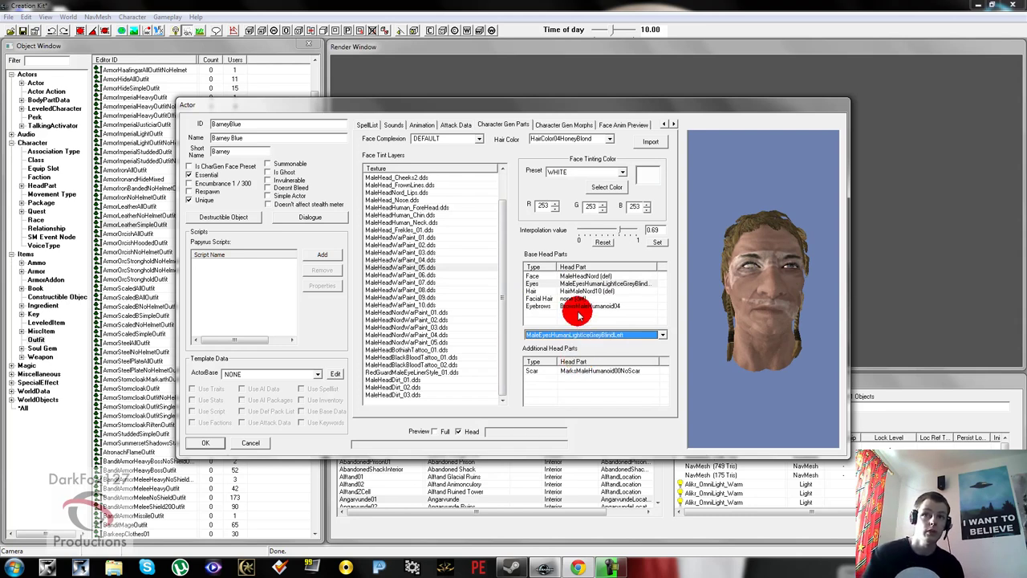
key("Down")
key("Down")
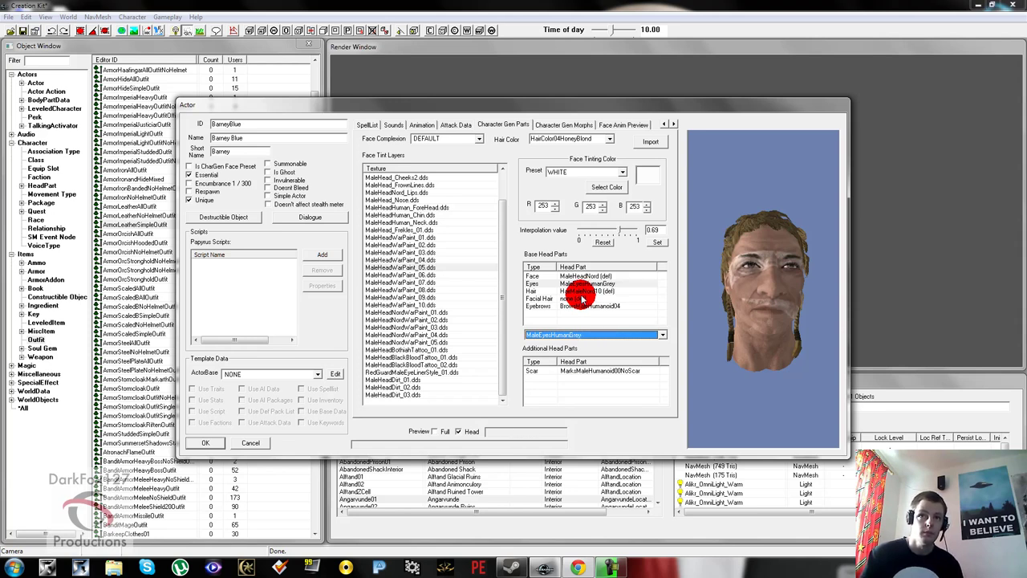
Step: Change the Hair base head part to HairMaleNord16, check it from the side, and select the Scar additional head part
left_click(571, 290)
double_click(560, 335)
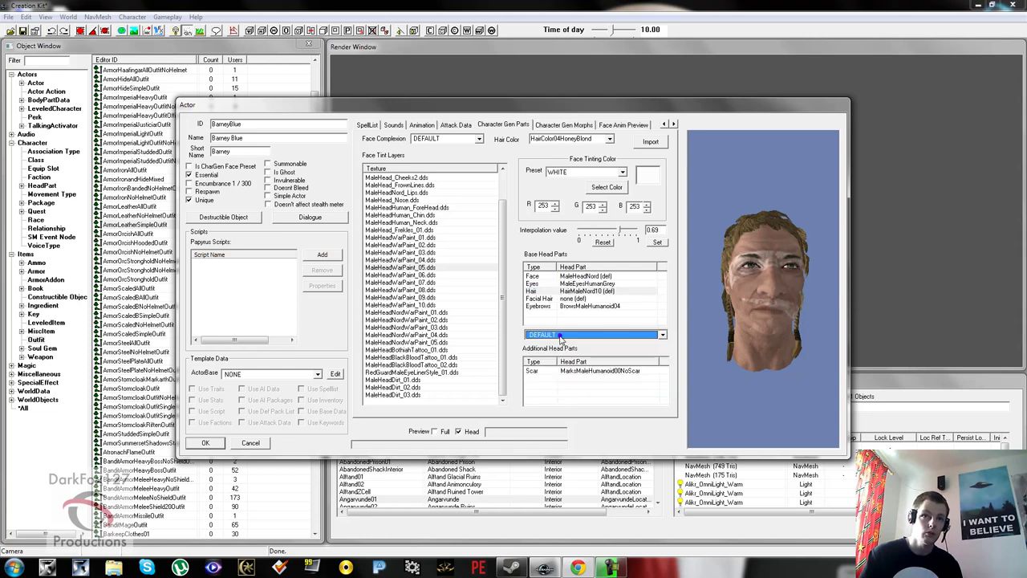
scroll(561, 337, "down", 7)
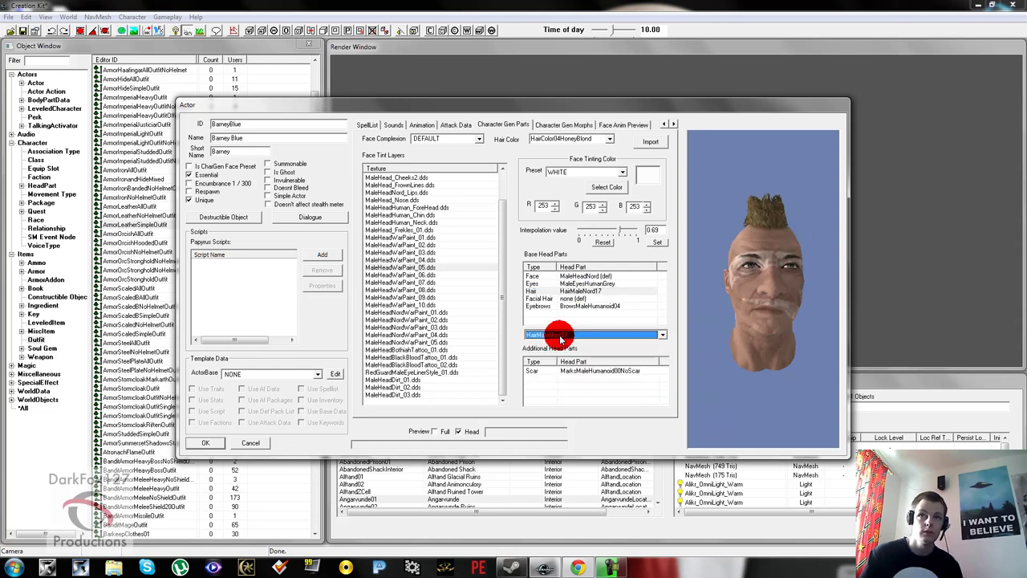
scroll(561, 337, "up", 1)
left_click_drag(733, 300, 700, 306)
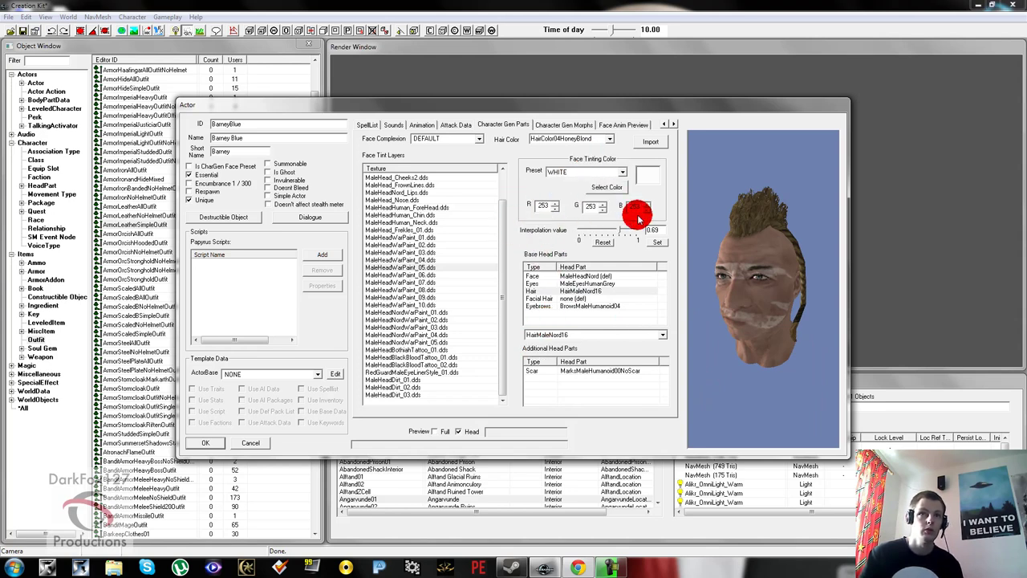
left_click(579, 374)
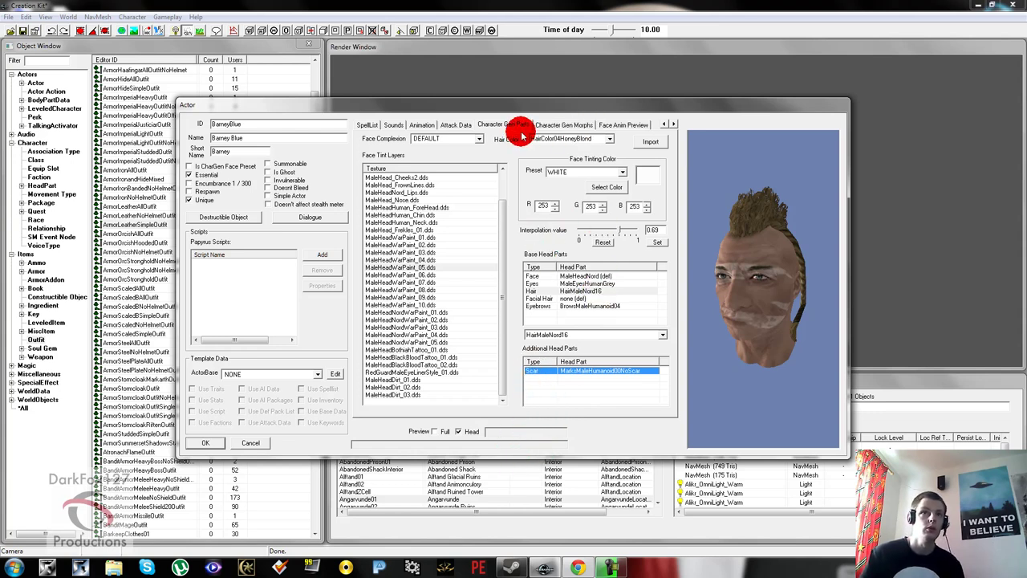
Step: Set the Eyes type to EyesType13 in the Character Gen Morphs settings
left_click(558, 125)
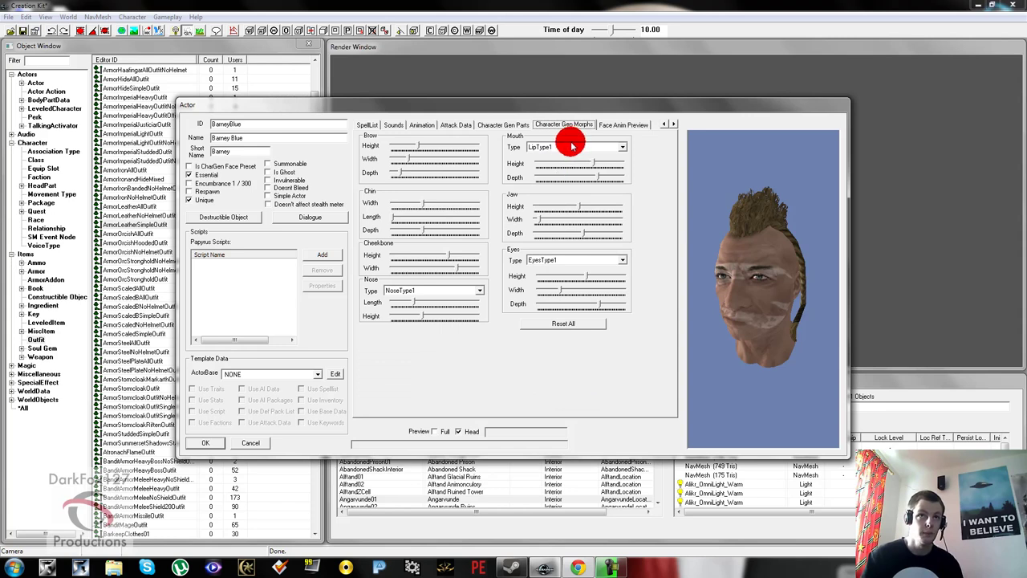
left_click(567, 148)
left_click(566, 148)
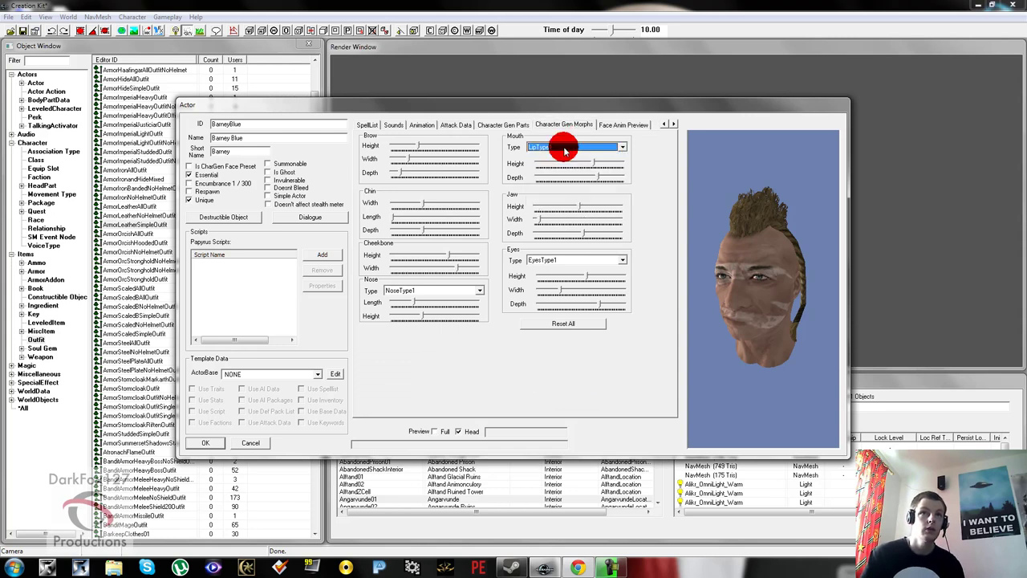
right_click_drag(699, 283, 737, 276)
mouse_move(738, 276)
left_mouse_down()
mouse_move(764, 269)
mouse_move(667, 254)
mouse_move(530, 202)
left_mouse_up()
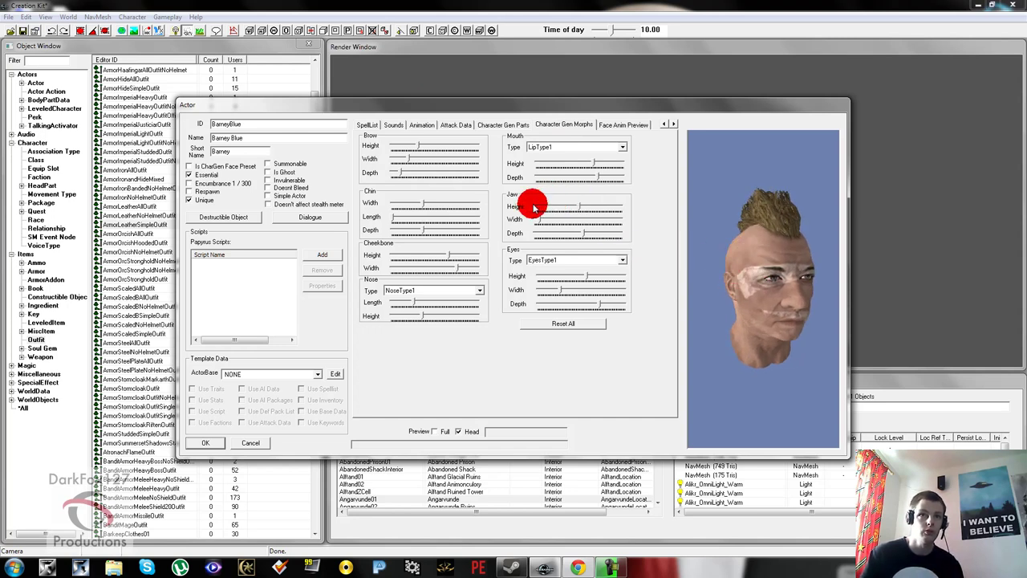
left_click(558, 259)
left_click(560, 298)
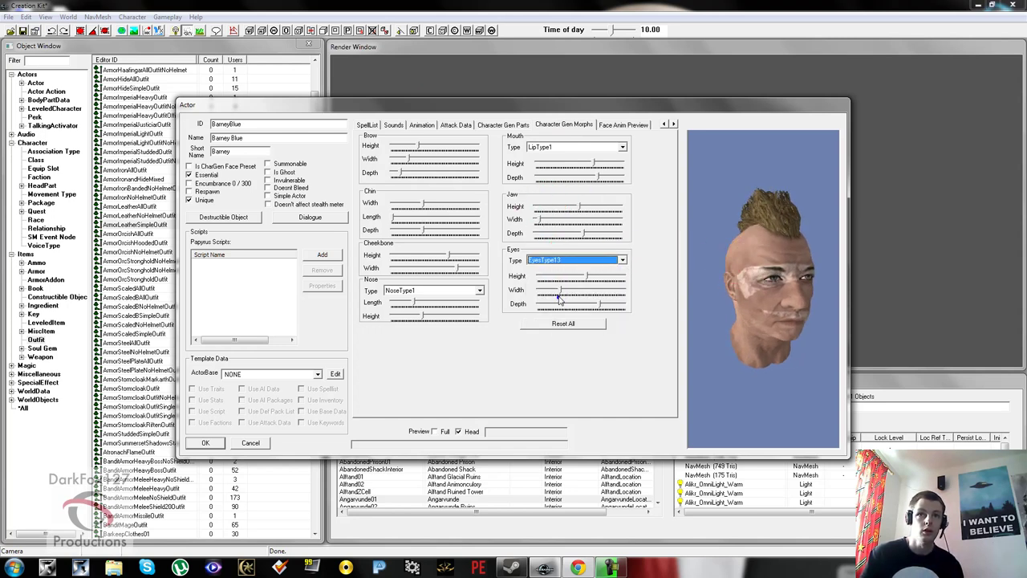
Step: Set the Mouth type to LipType14 and the Nose type to NoseType13
left_click(581, 147)
left_click(579, 192)
left_click_drag(773, 278, 783, 276)
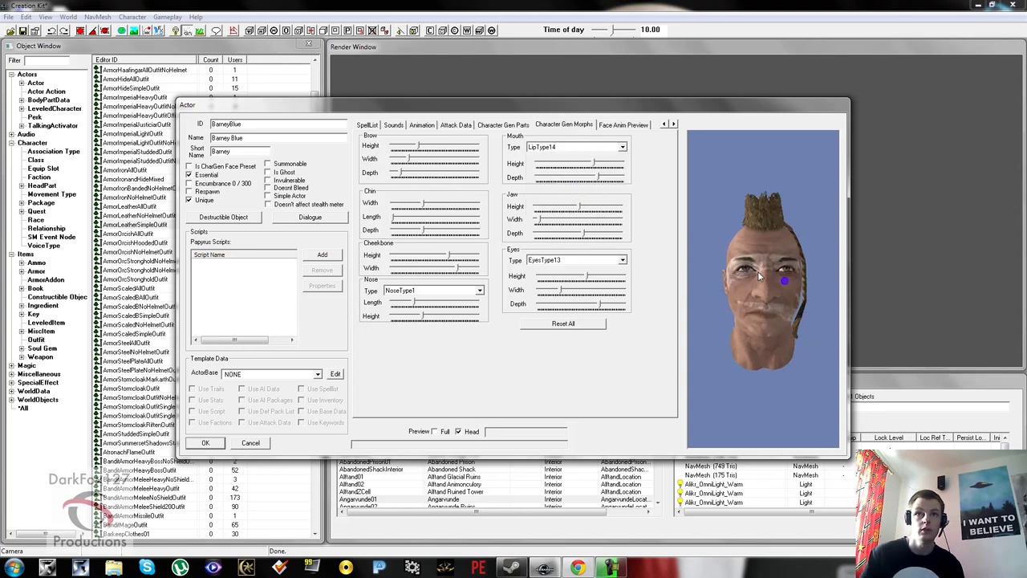
left_click(418, 327)
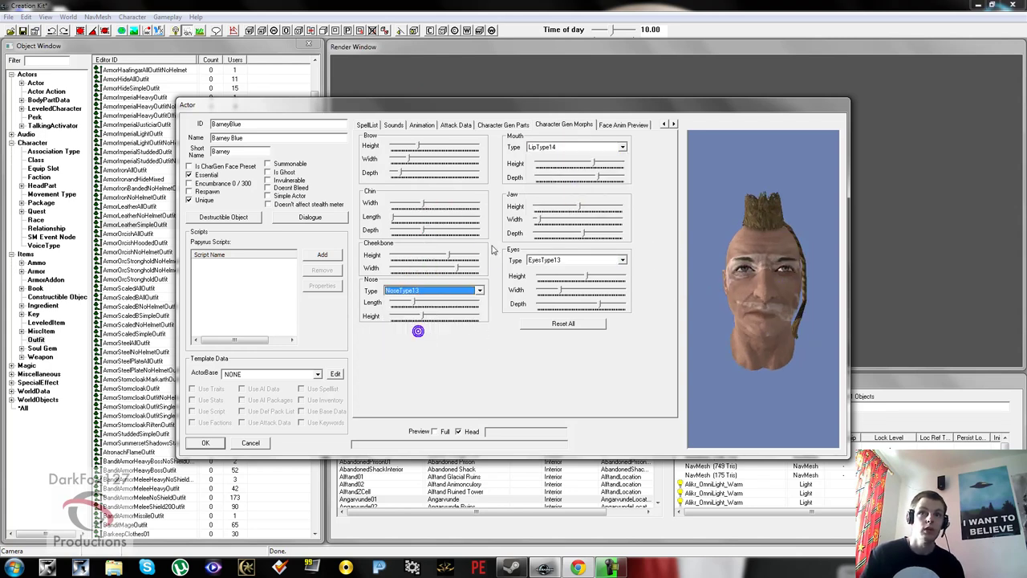
Step: Look at the Face Anim Preview settings, then accept all changes to the BarneyBlue actor
left_click(613, 127)
left_click(589, 155)
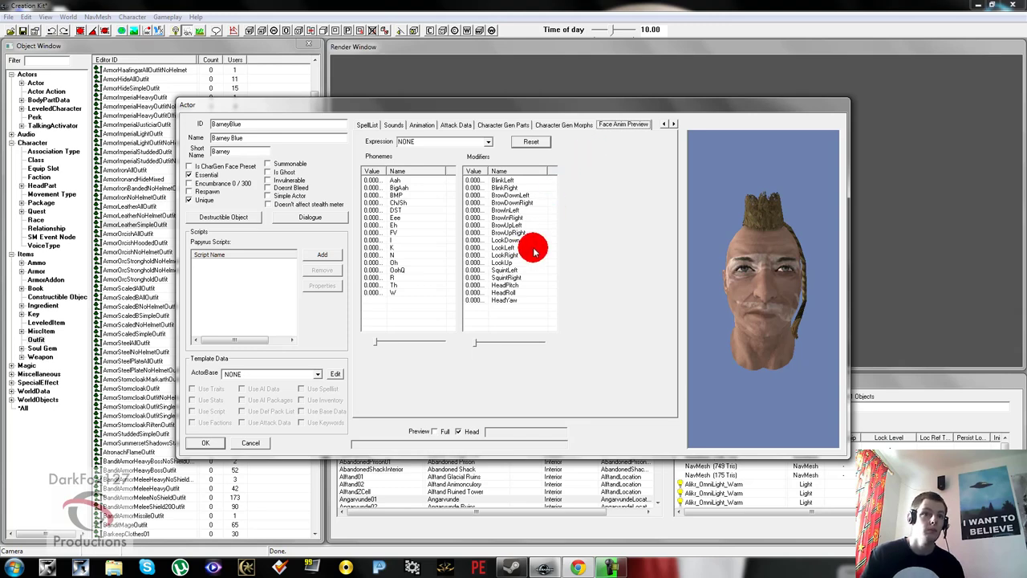
left_click(196, 443)
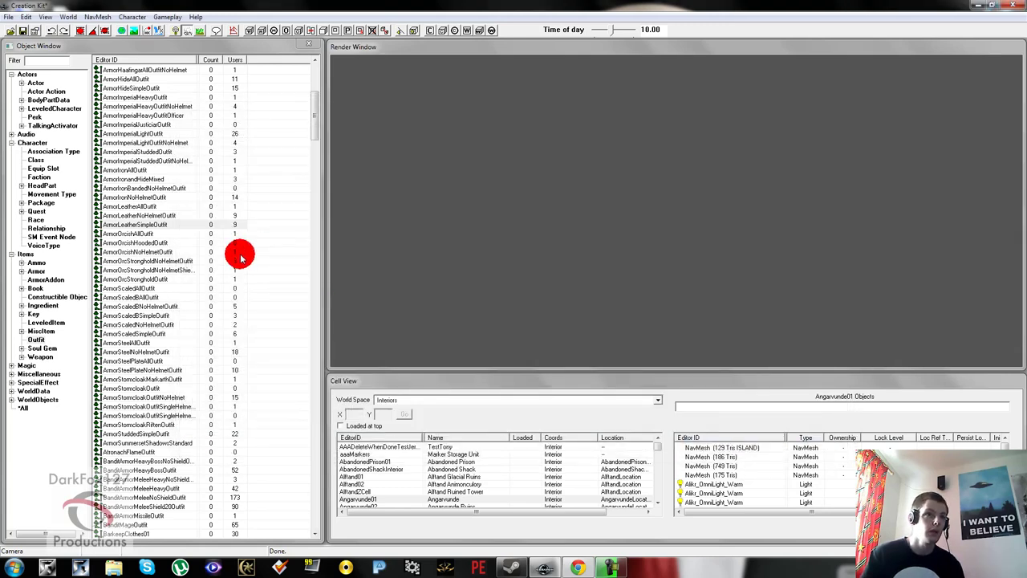
Step: Find BarneyBlue in the Actor list and export its face gen data
left_click(176, 178)
left_click(36, 82)
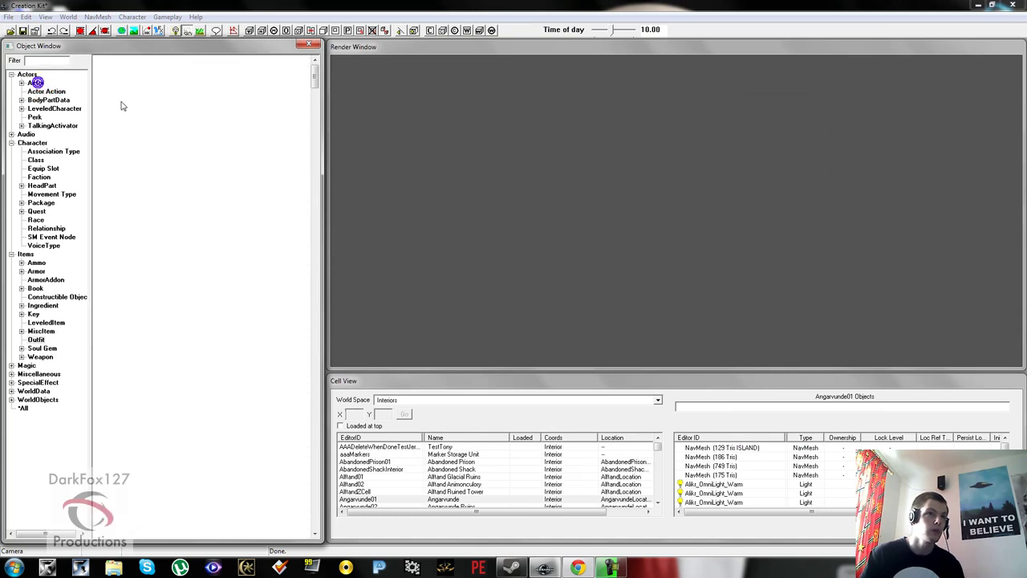
left_click(152, 189)
type("bar")
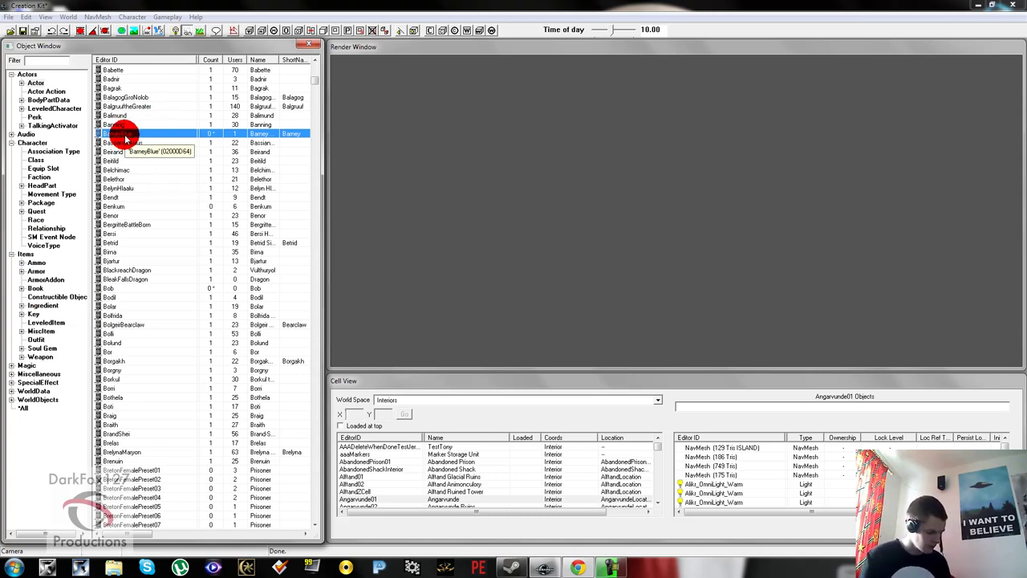
key("ctrl+F4")
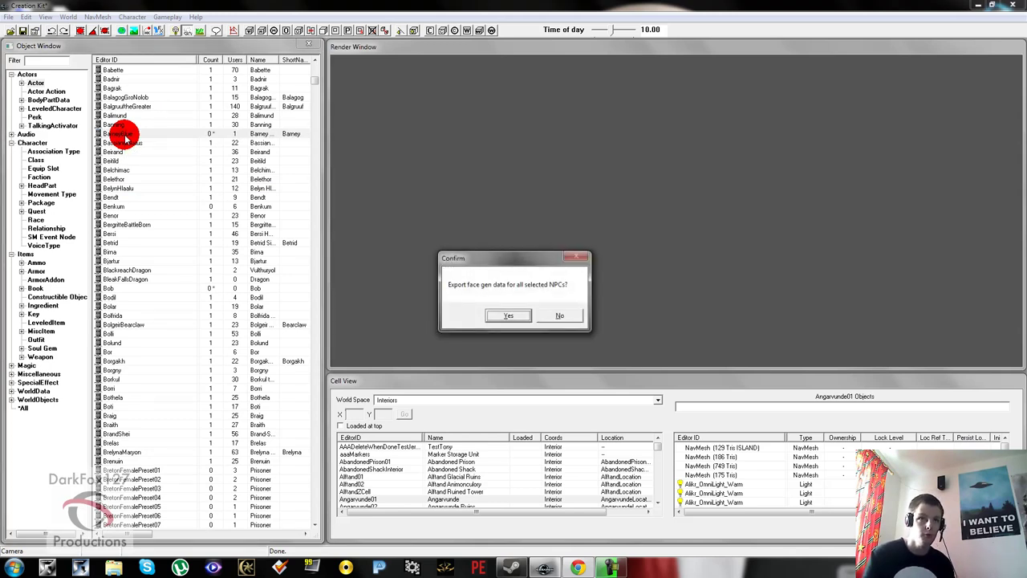
key("Return")
key("Return")
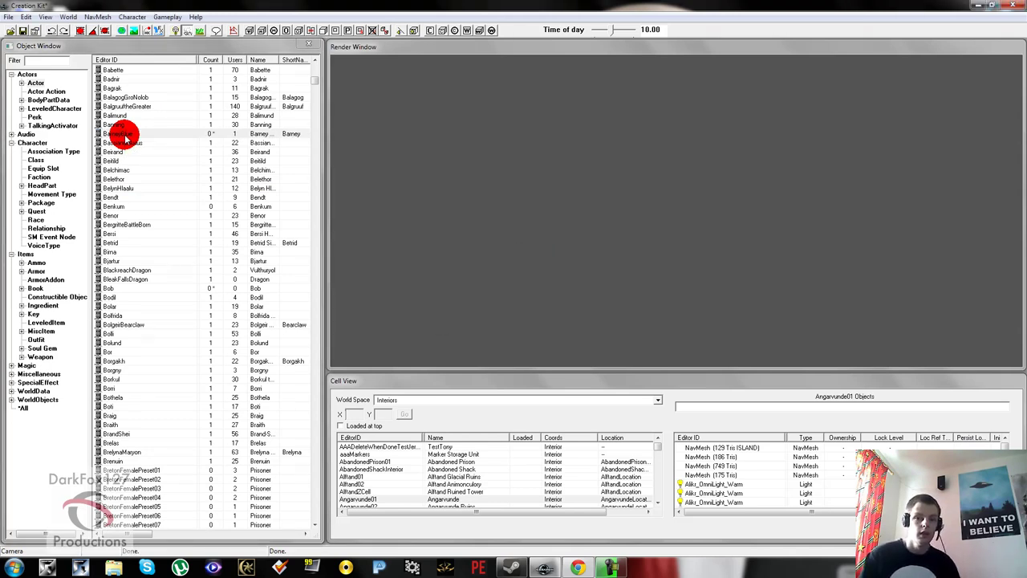
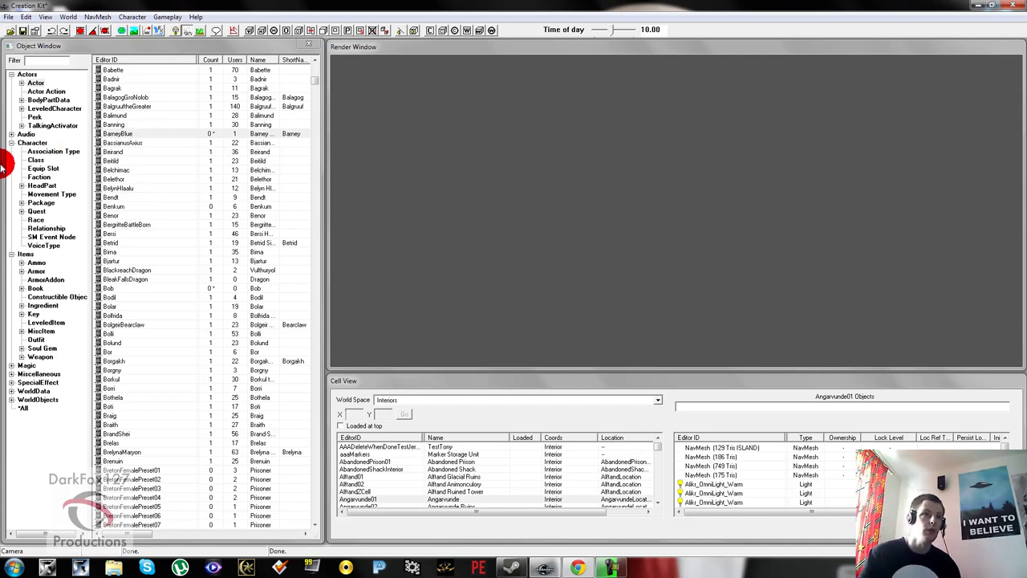
left_click(141, 179)
left_click(137, 178)
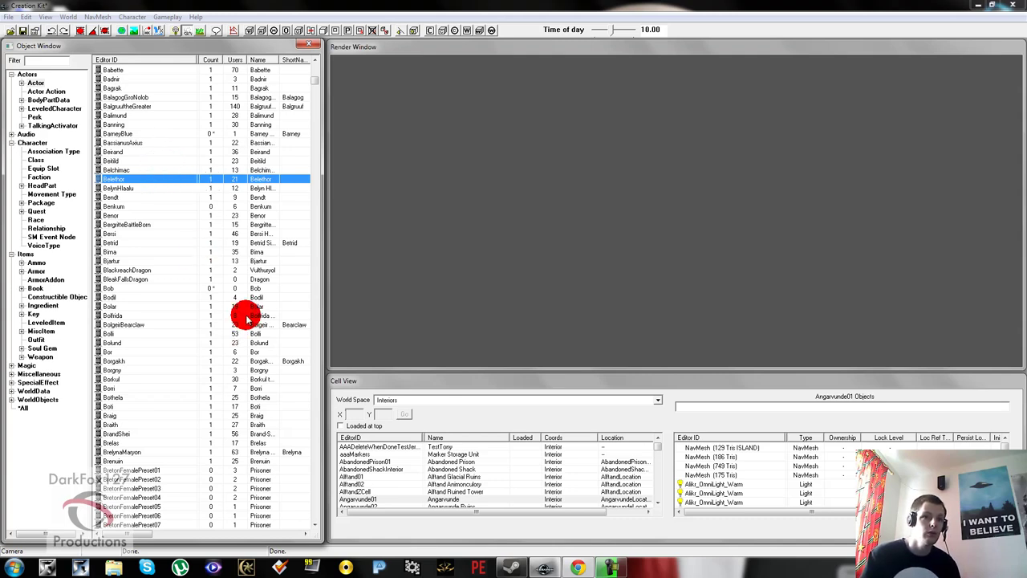
Step: Switch the cell view to the Tamriel world space and load the Riverwood cell in the render window
left_click(417, 400)
scroll(415, 411, "down", 5)
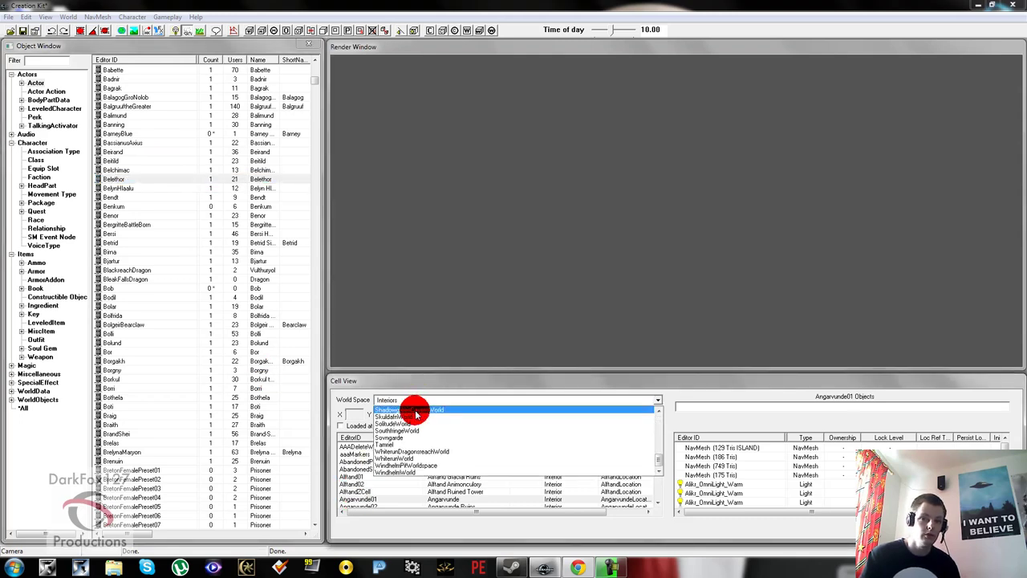
left_click(411, 443)
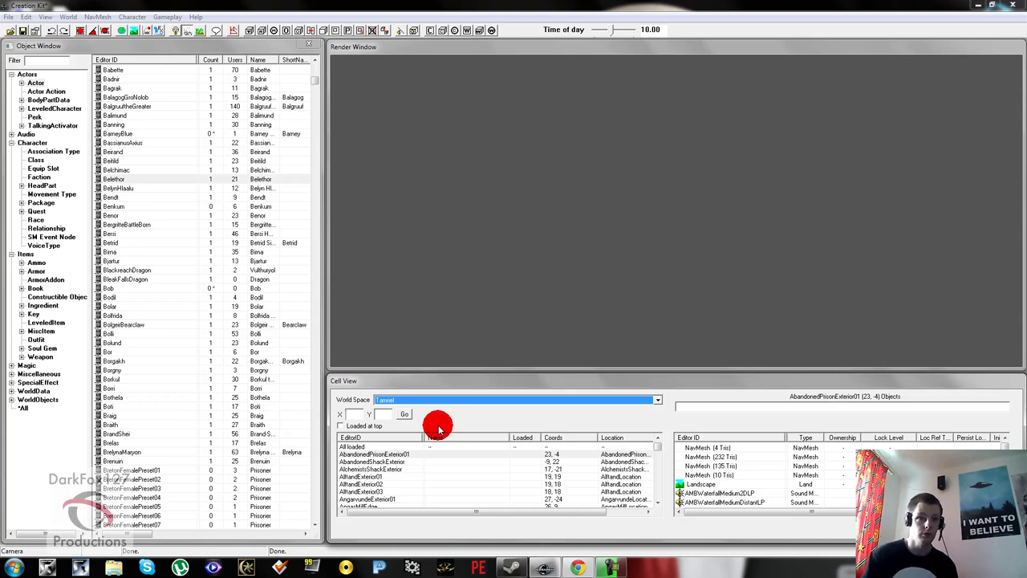
left_click(436, 447)
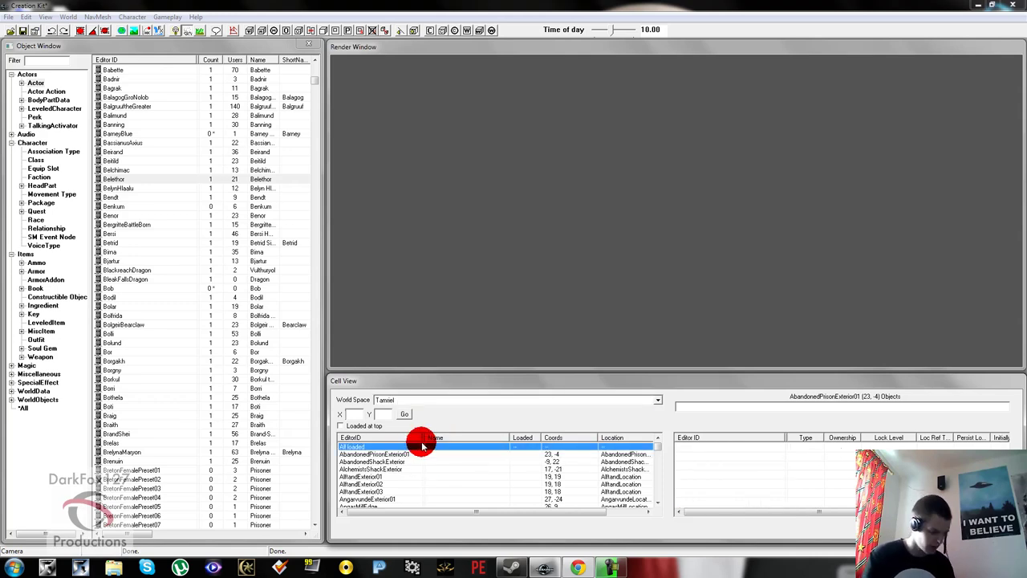
type("riverwood")
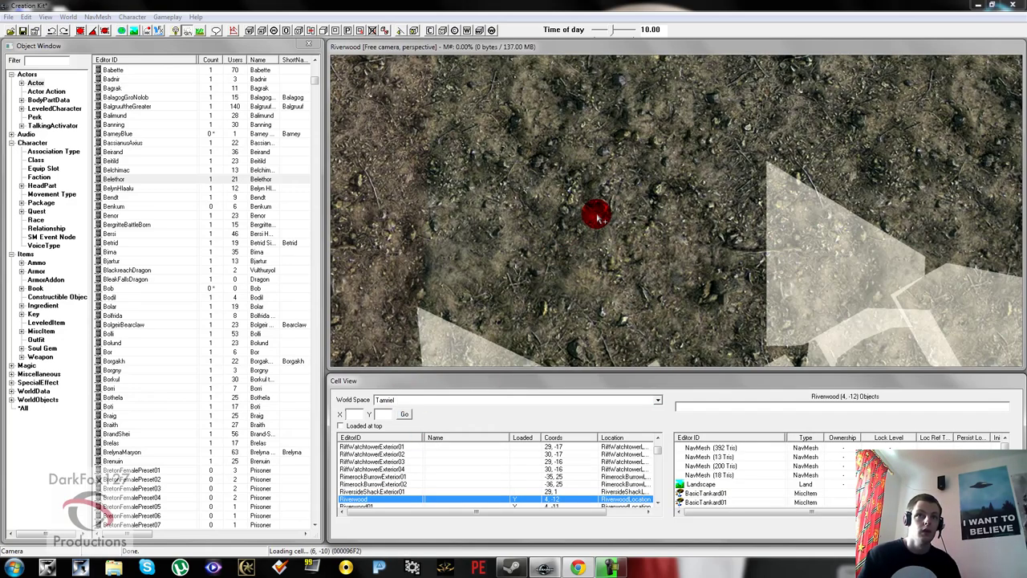
Step: Look for a place for the actor in Riverwood, around the bedroll beside the stone wall near the gate
left_click(598, 214)
scroll(598, 223, "down", 8)
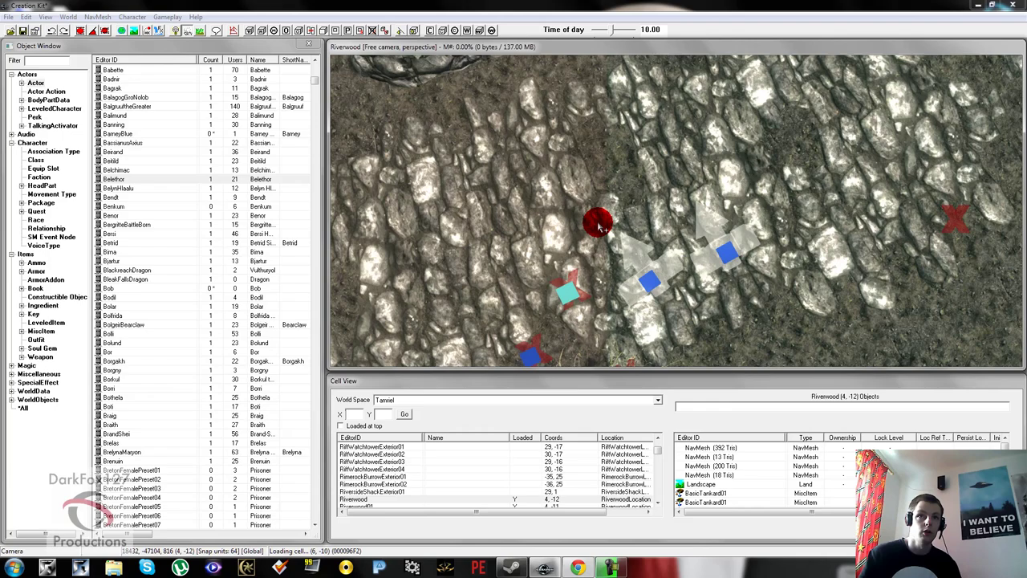
scroll(597, 224, "down", 3)
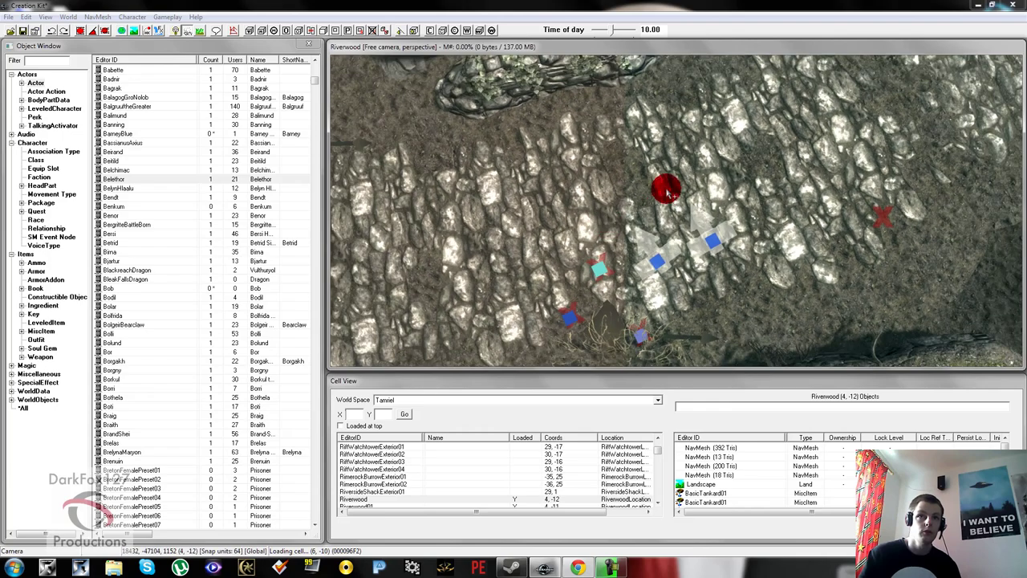
mouse_move(665, 188)
middle_mouse_down()
mouse_move(670, 204)
mouse_move(710, 204)
mouse_move(767, 158)
middle_mouse_up()
left_click(701, 198)
mouse_move(670, 165)
middle_mouse_down()
mouse_move(667, 204)
mouse_move(672, 174)
middle_mouse_up()
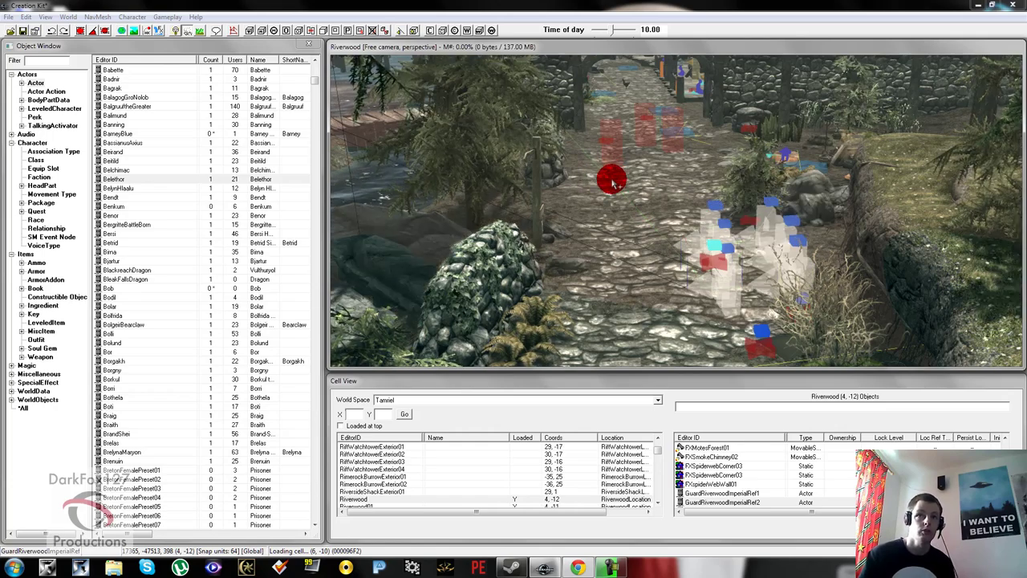
middle_click_drag(614, 183, 655, 131, "shift")
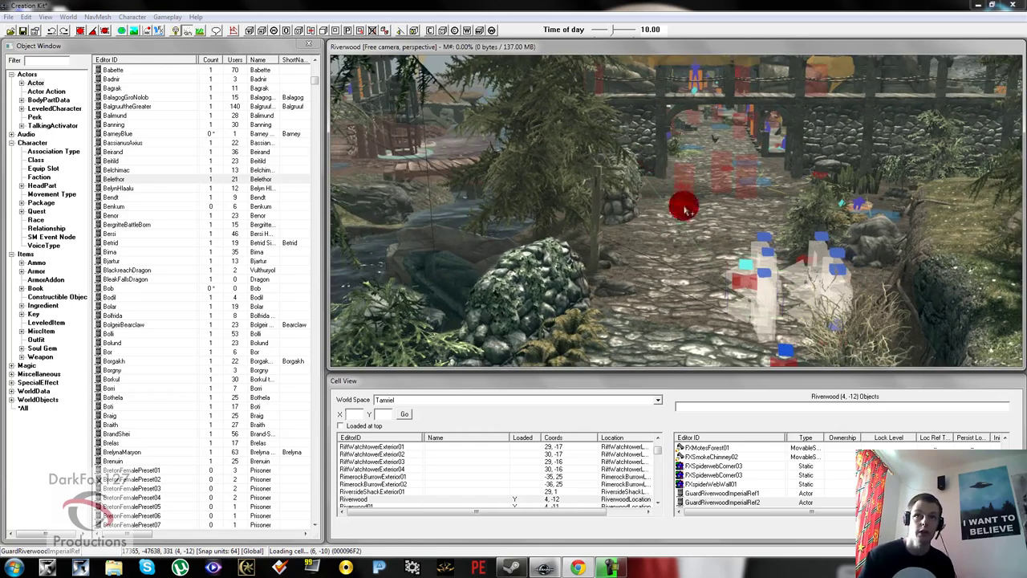
middle_click_drag(683, 206, 642, 235)
scroll(658, 228, "up", 5)
scroll(652, 243, "up", 3)
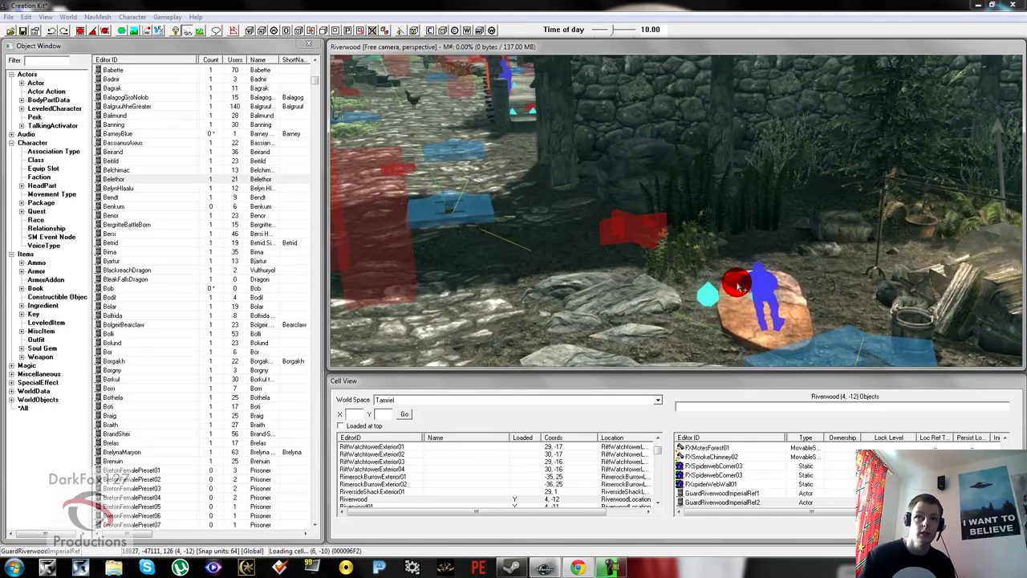
left_click(735, 284)
middle_click_drag(692, 299, 662, 270, "shift")
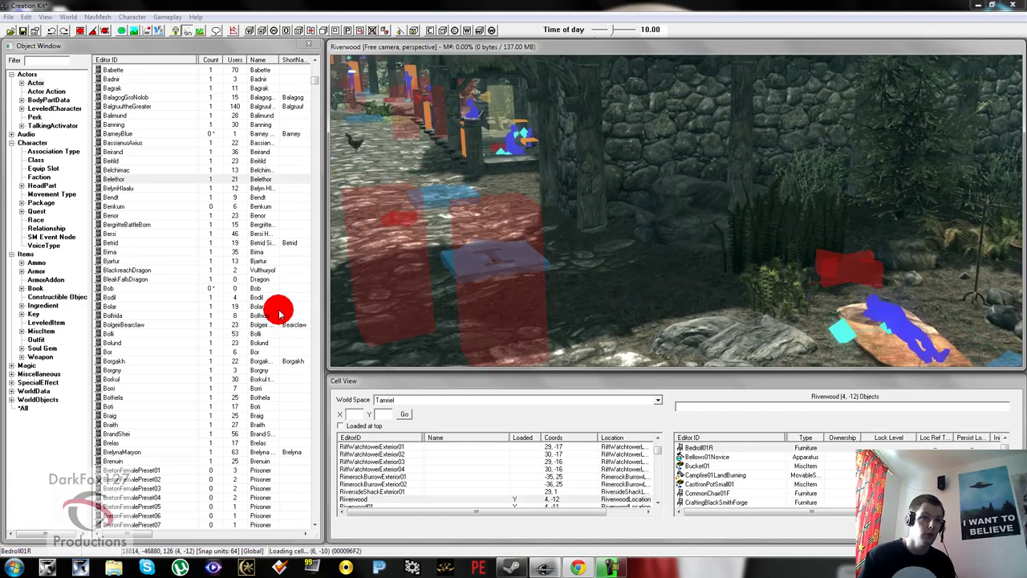
Step: Find BarneyBlue in the Actor list and place him in Riverwood on the ground between the gate and the bedroll
left_click(167, 289)
left_click_drag(152, 182, 133, 154)
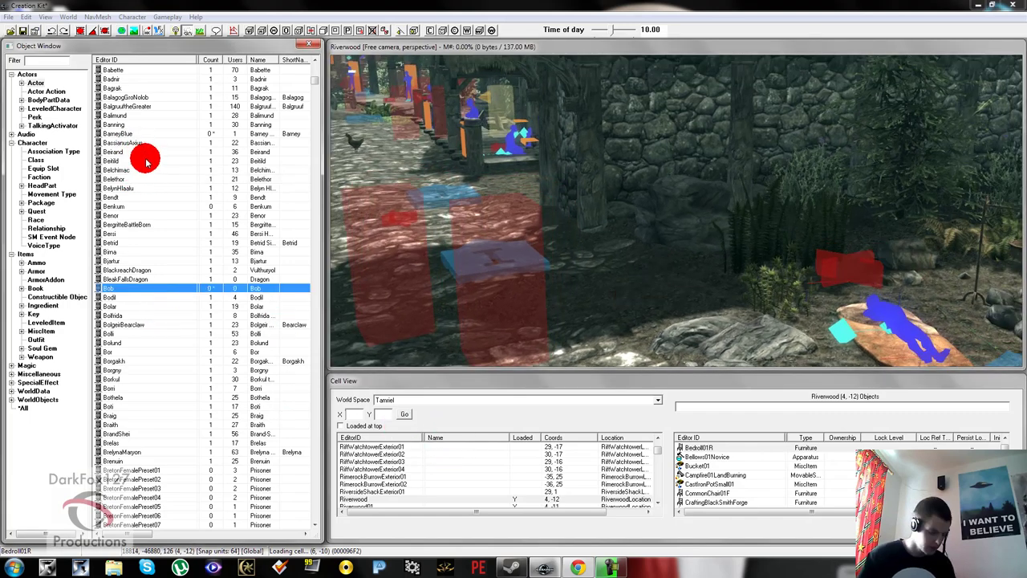
type("bar")
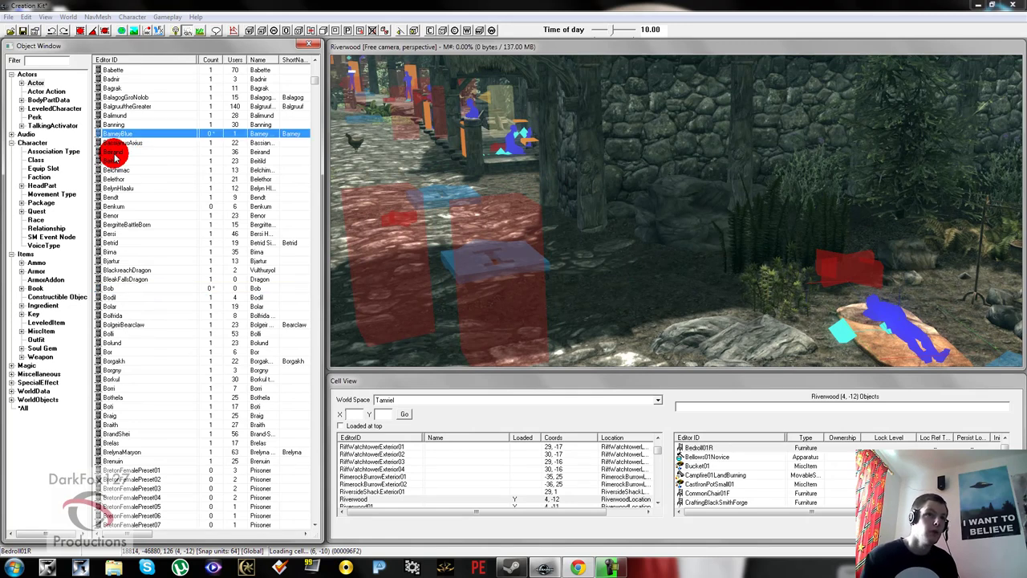
left_click_drag(140, 138, 654, 293)
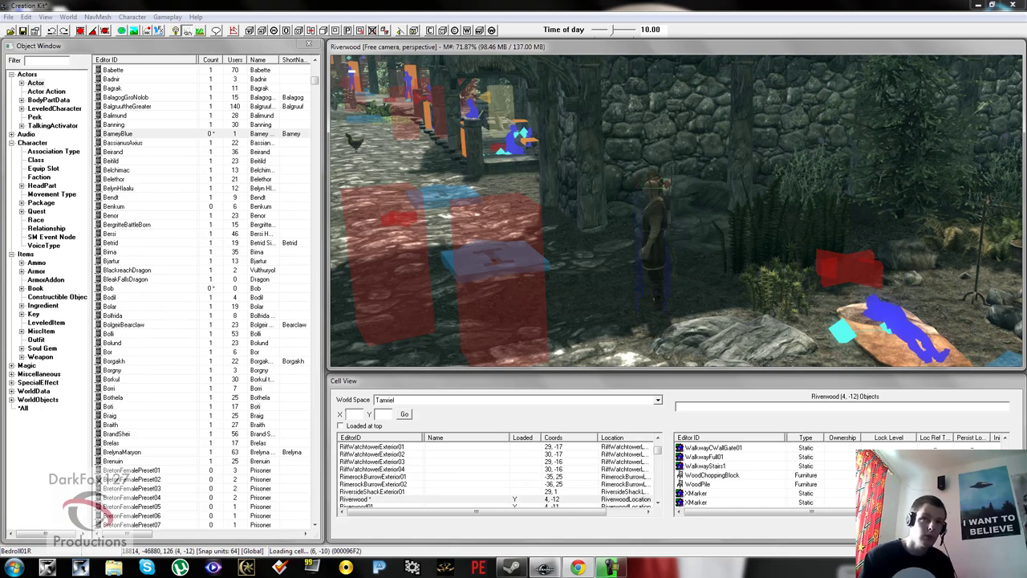
Step: Raise the placed BarneyBlue actor above the ground and drop him so his feet rest on the terrain
left_click_drag(653, 269, 654, 198)
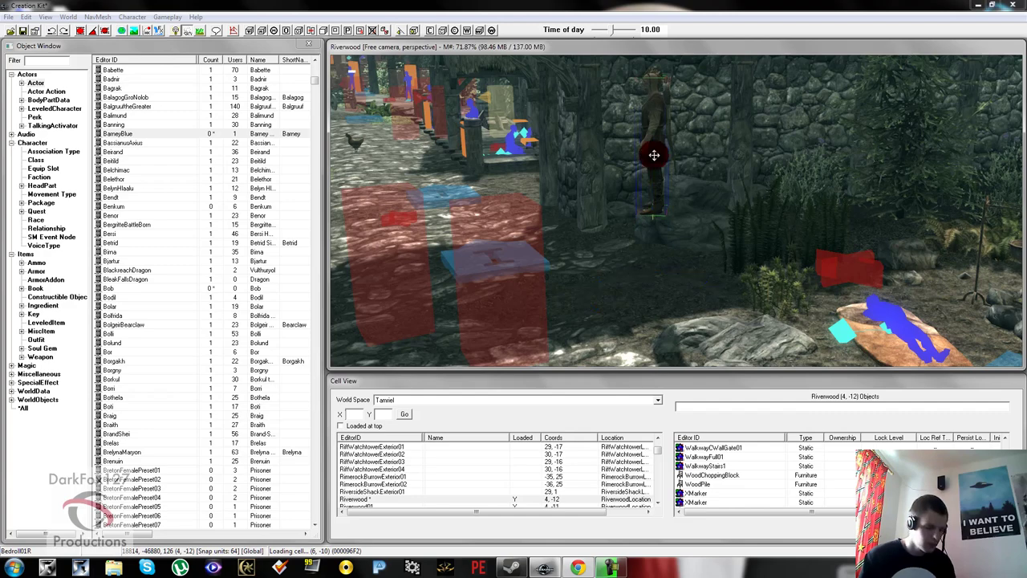
key("f")
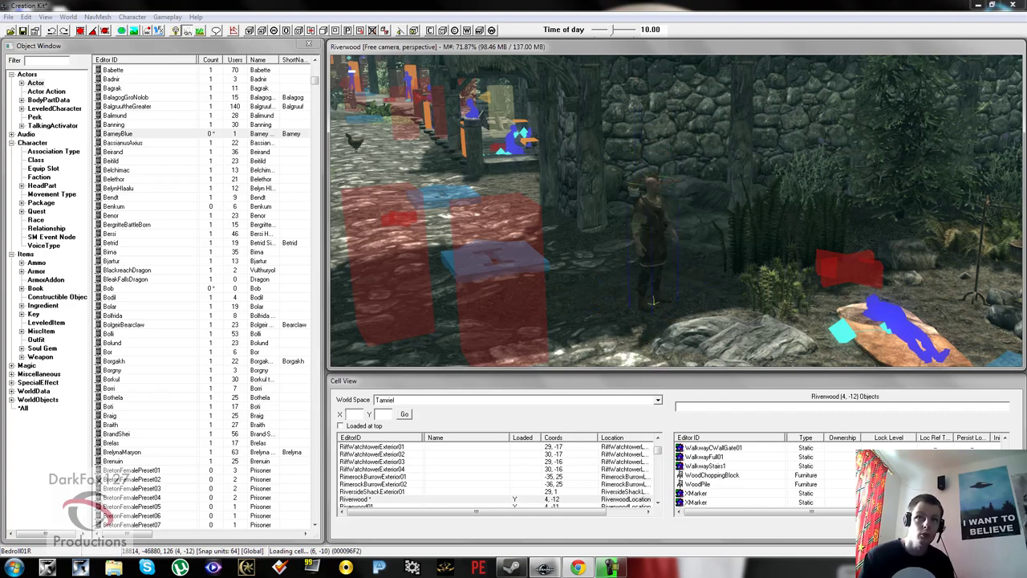
mouse_move(653, 195)
middle_mouse_down("shift")
mouse_move(629, 196)
mouse_move(719, 197)
mouse_move(601, 195)
mouse_move(634, 195)
middle_mouse_up("shift")
scroll(630, 197, "up", 4)
scroll(600, 195, "down", 6)
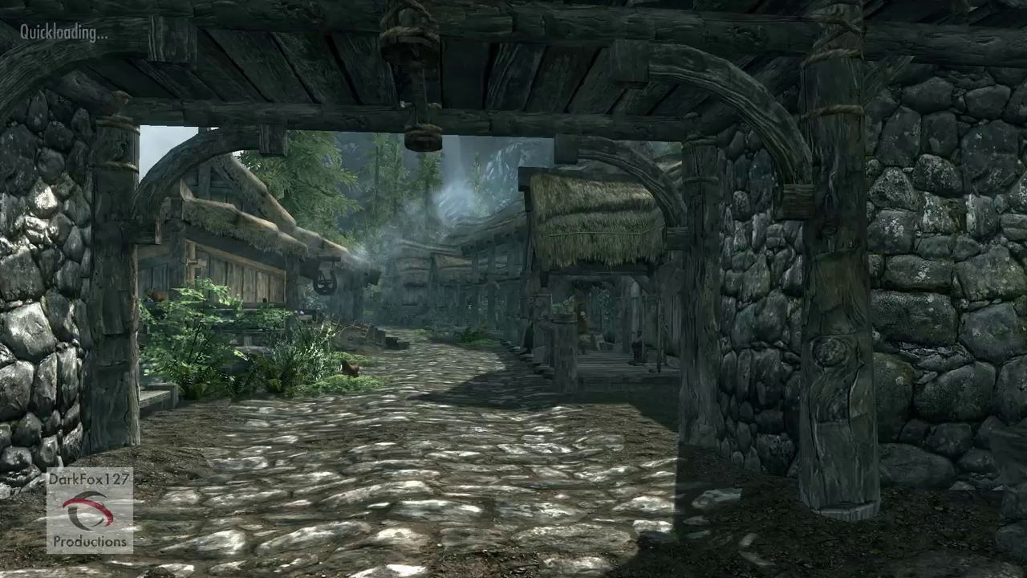
key("w")
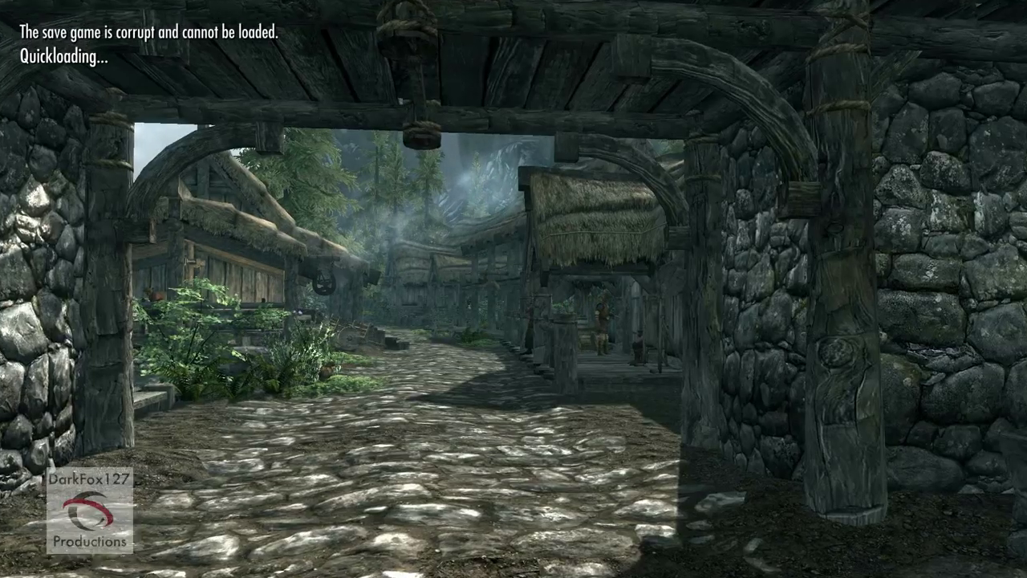
key("w")
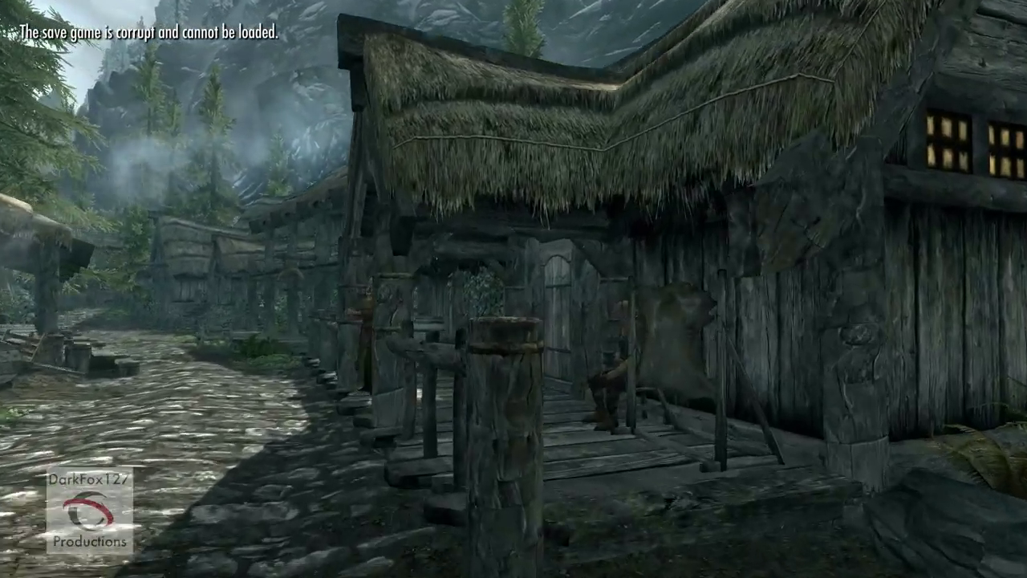
key("w")
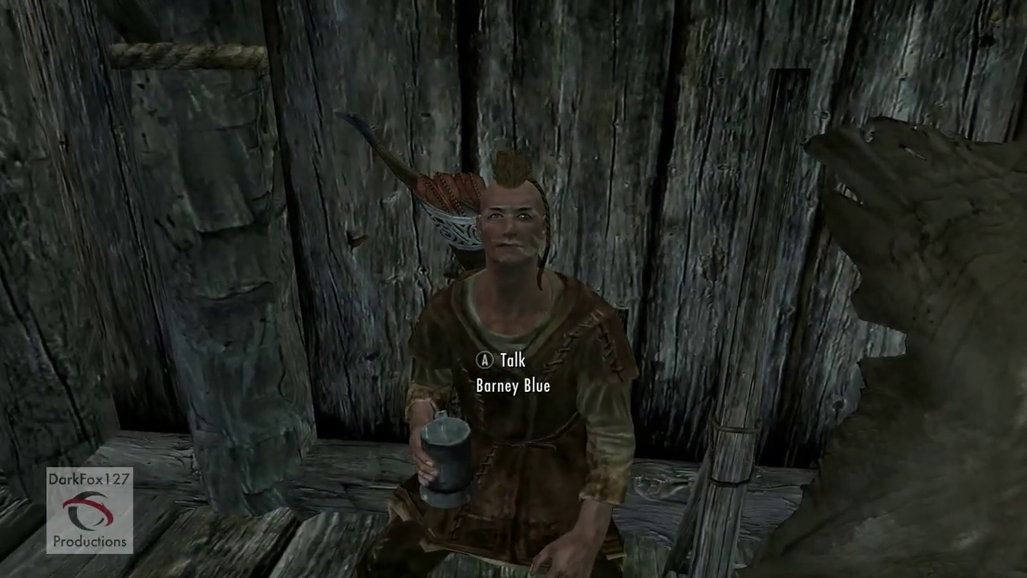
key("e")
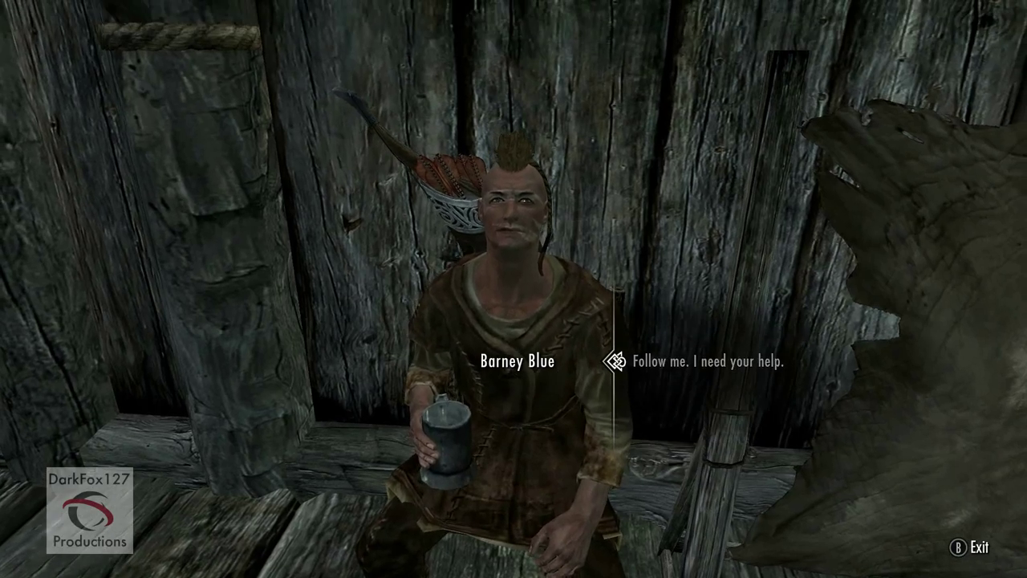
key("Tab")
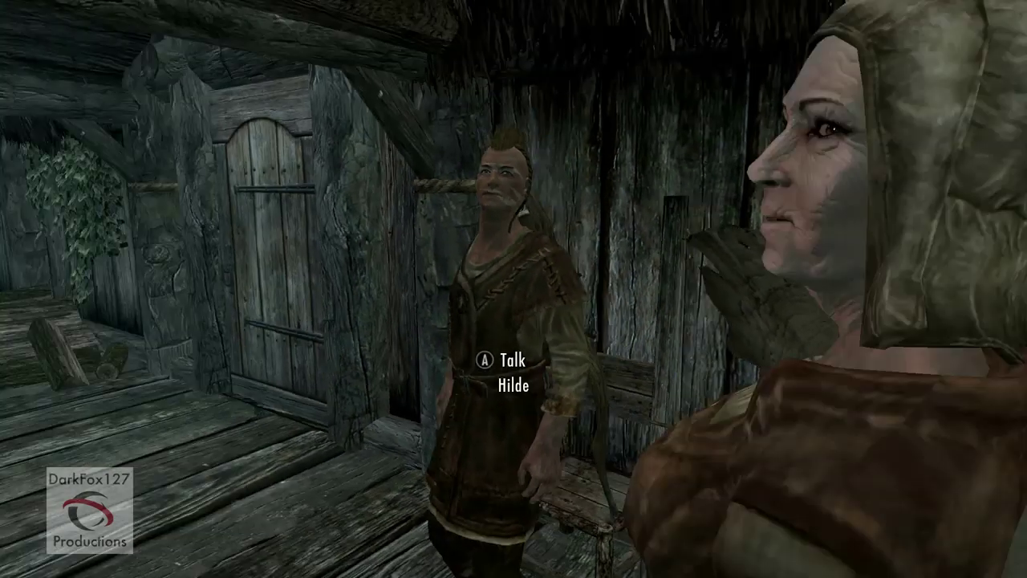
key("s")
key("a")
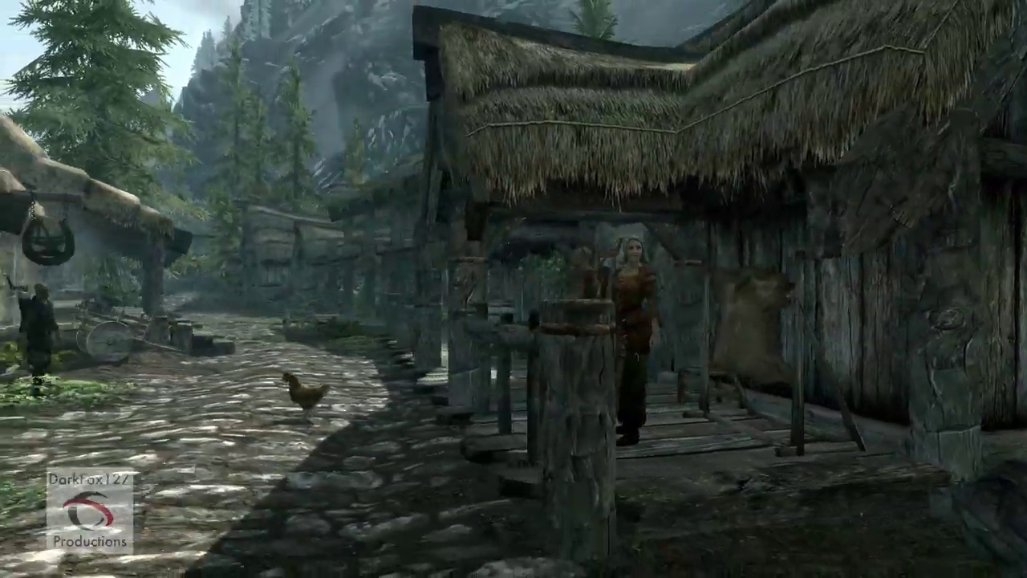